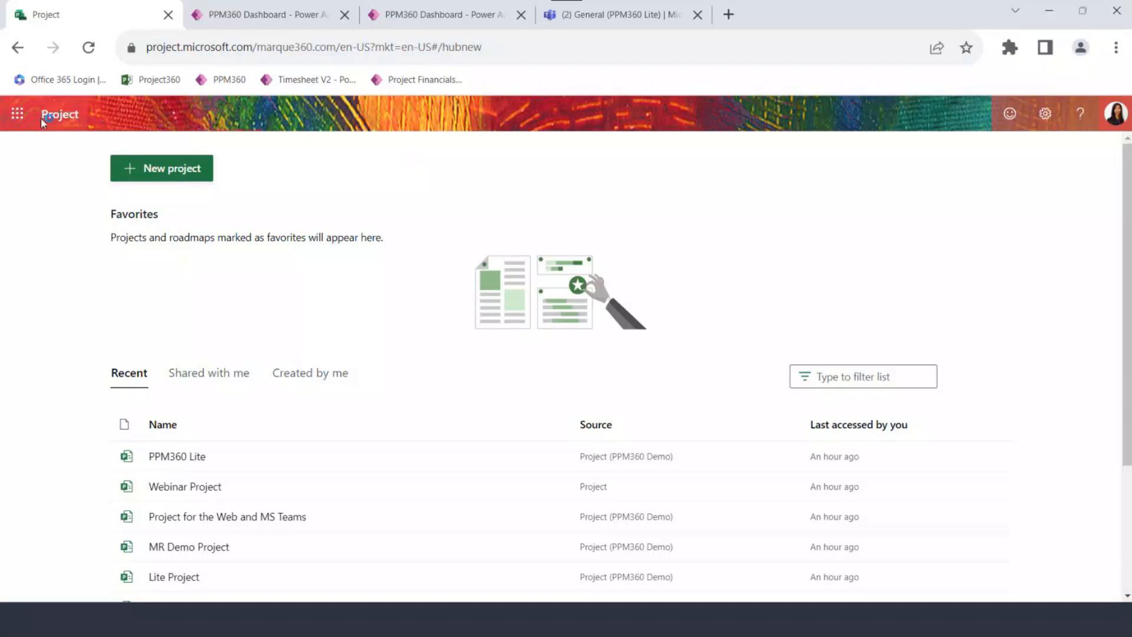
Open Project from the Microsoft 365 apps and look over the list of recent projects.
left_click(22, 121)
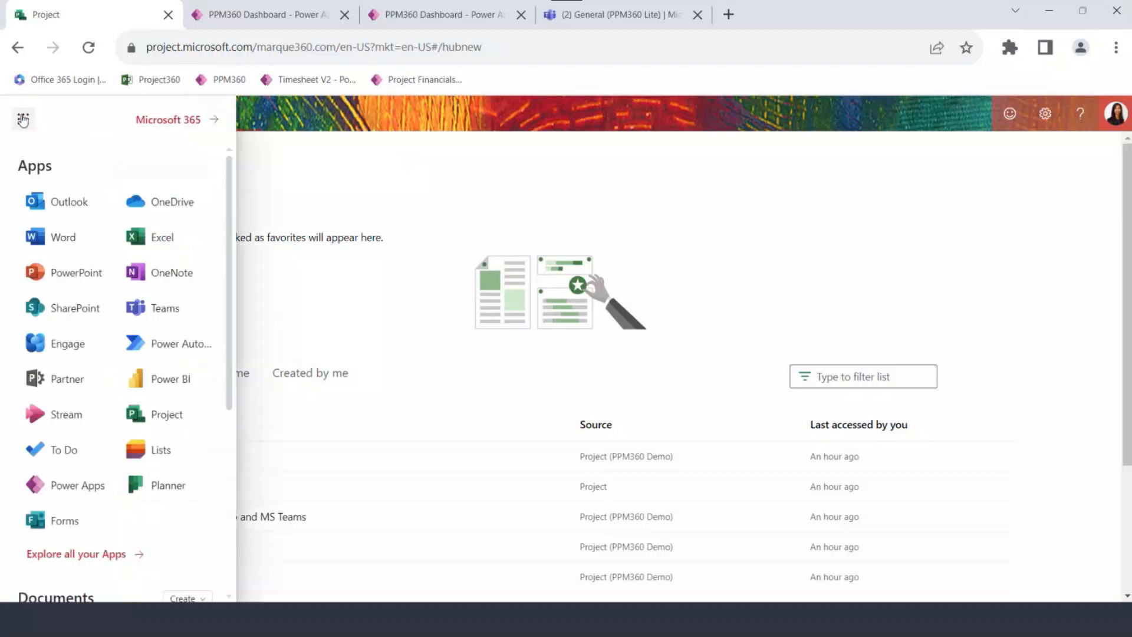
left_click(173, 413)
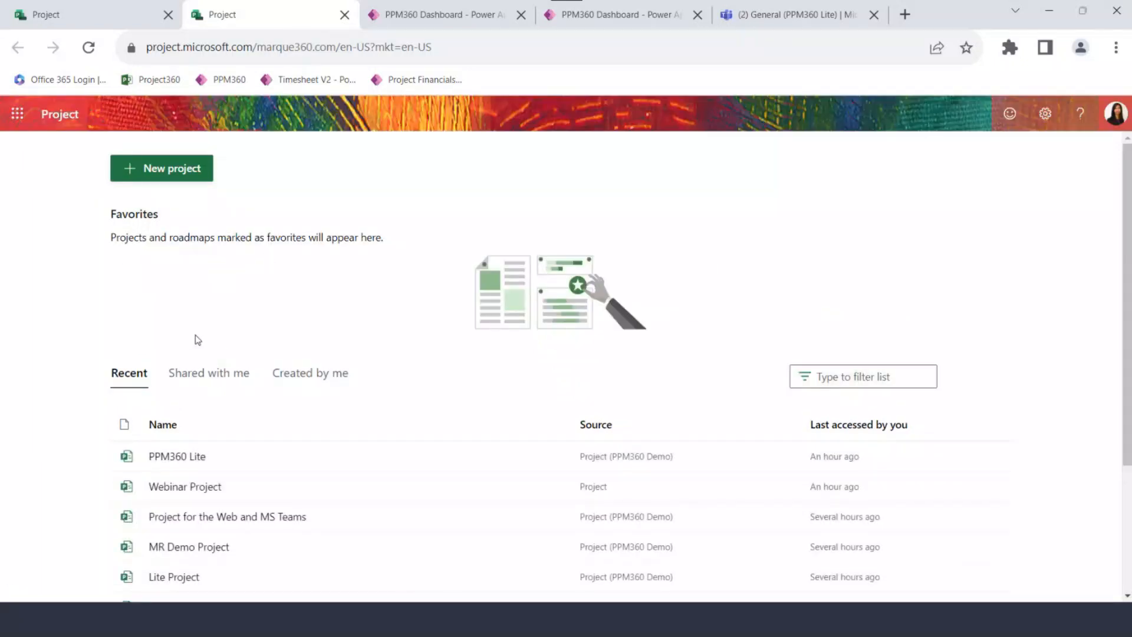
scroll(81, 361, "down", 3)
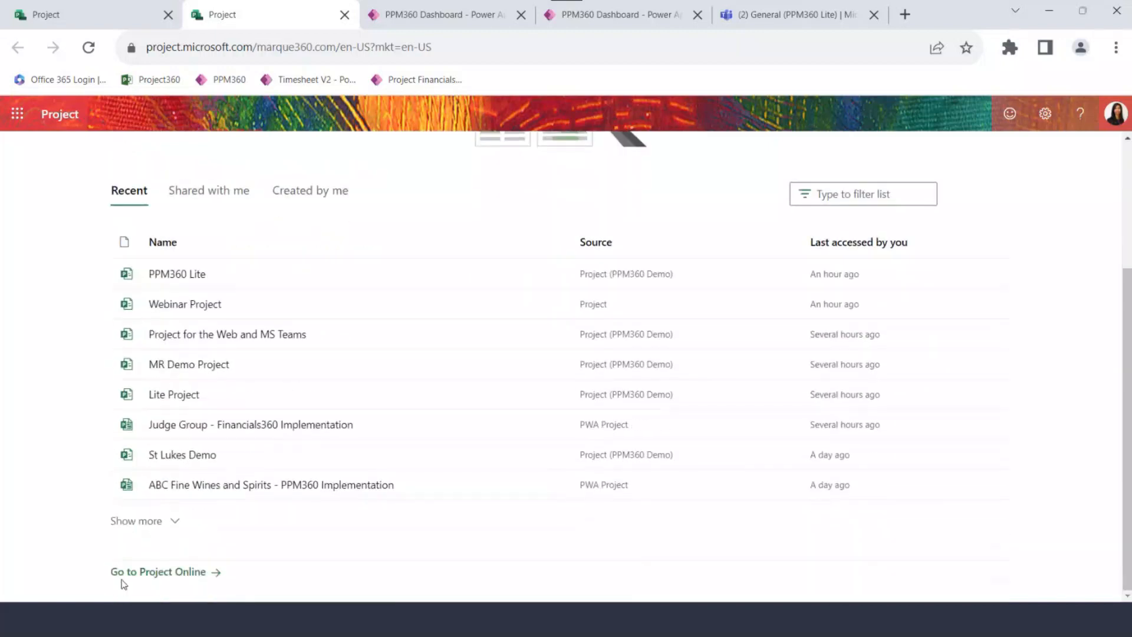
scroll(73, 511, "up", 3)
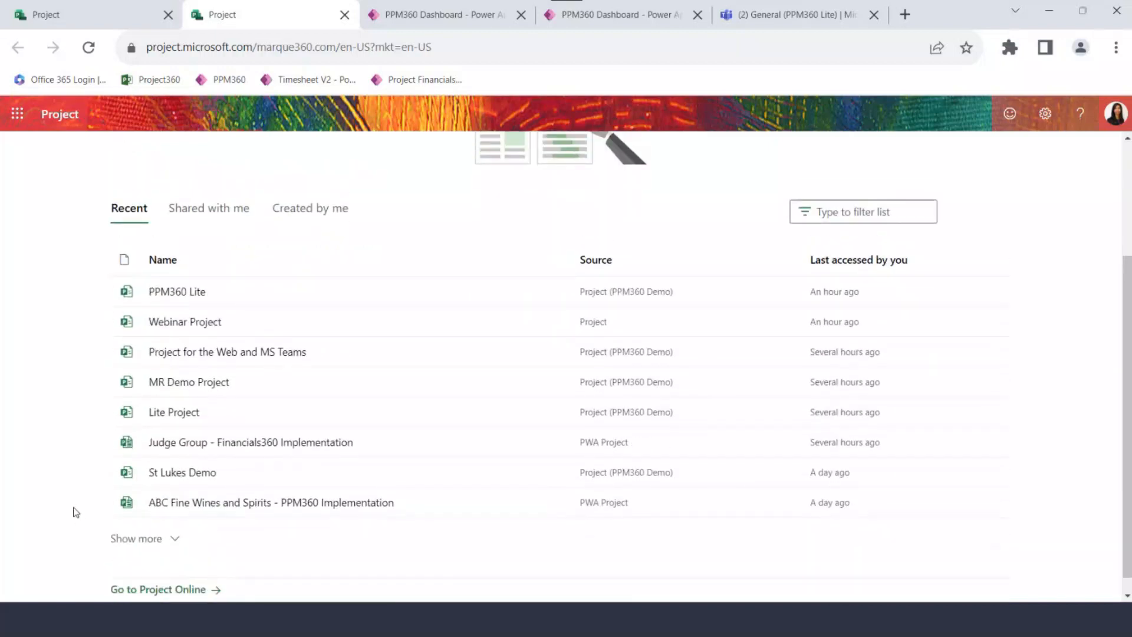
scroll(202, 402, "down", 1)
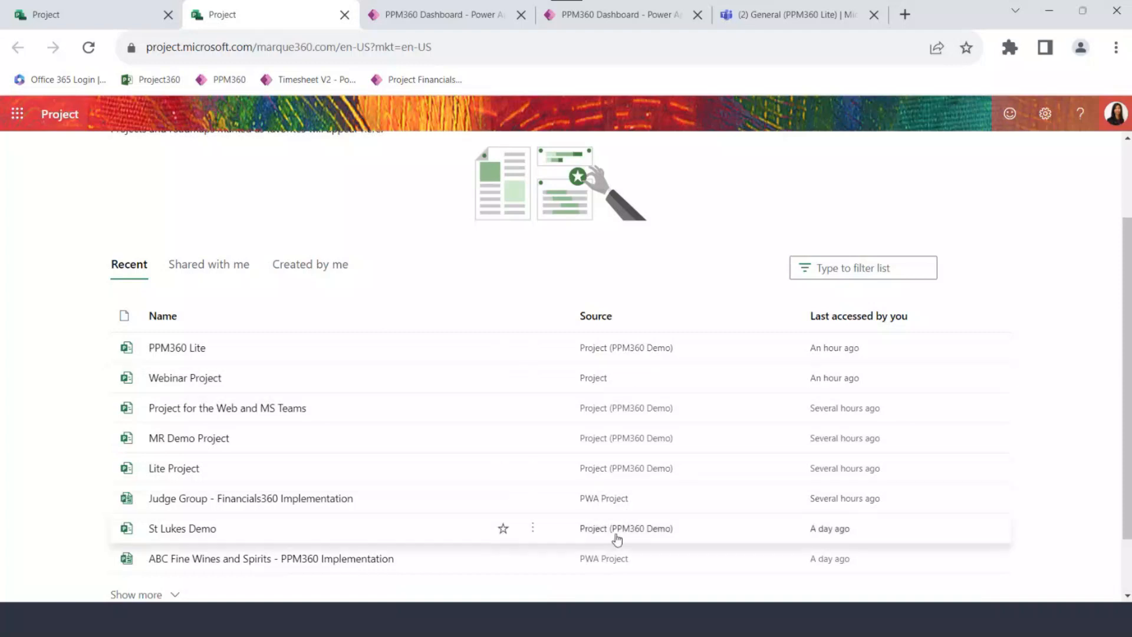
scroll(561, 545, "up", 2)
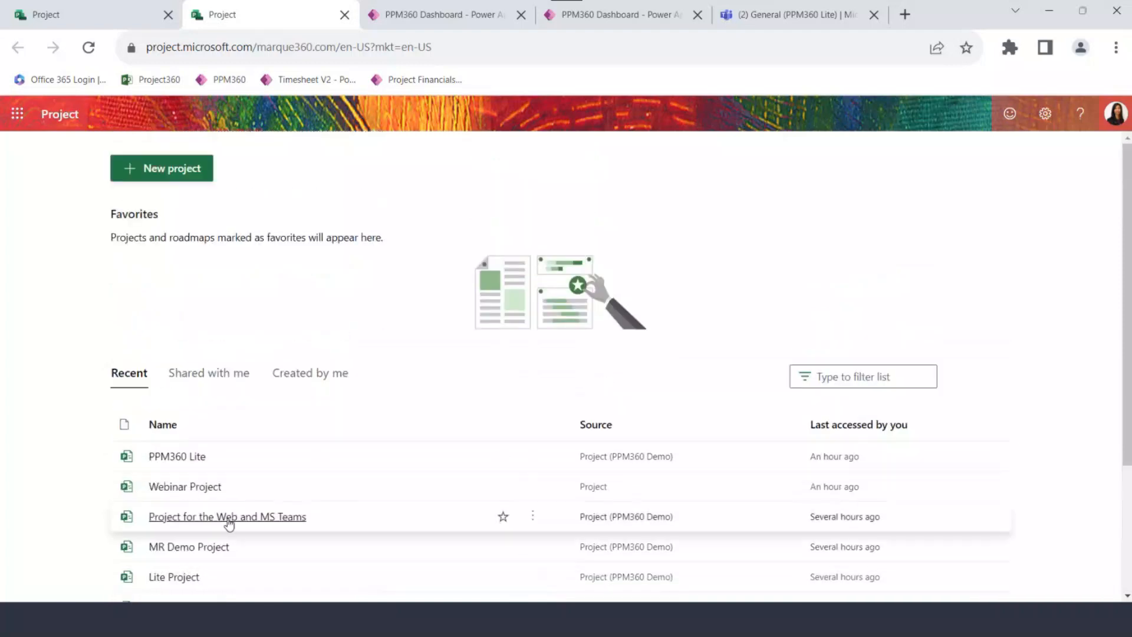
View the creation options and templates for a new project, then return to the project list without creating one.
left_click(167, 172)
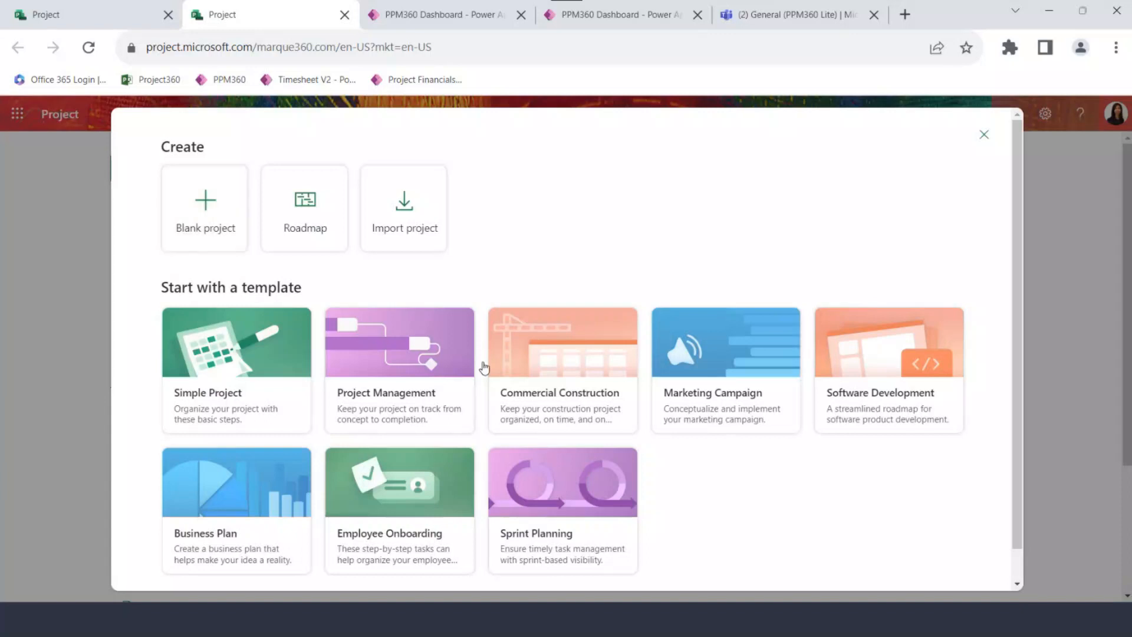
left_click(75, 286)
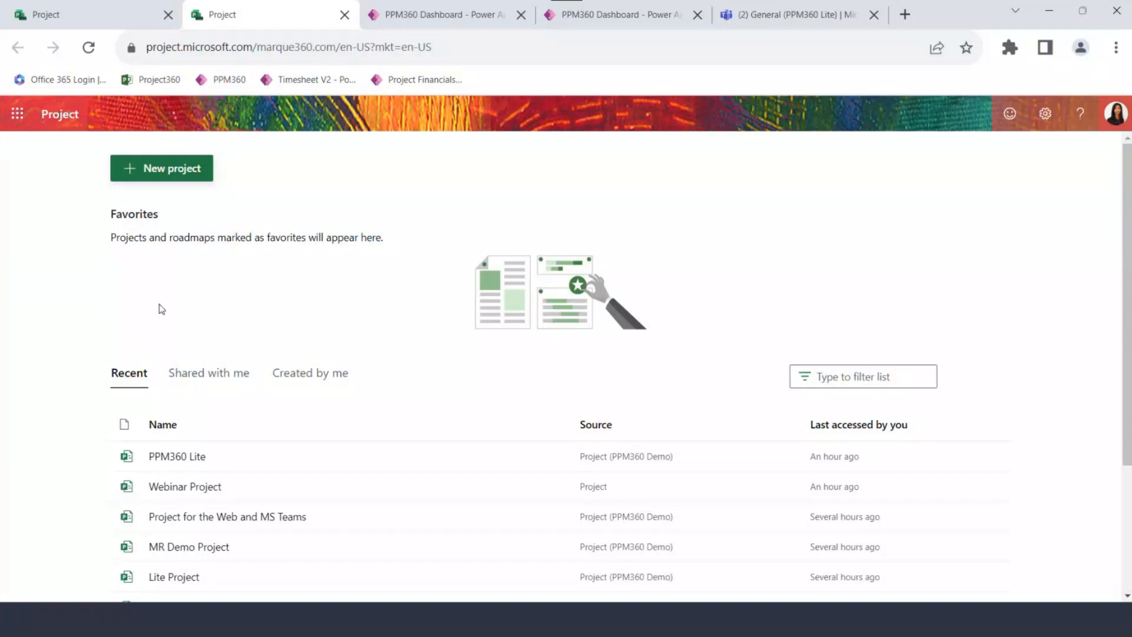
Open the Webinar Project and check its project details, such as manager, start date and effort.
left_click(194, 492)
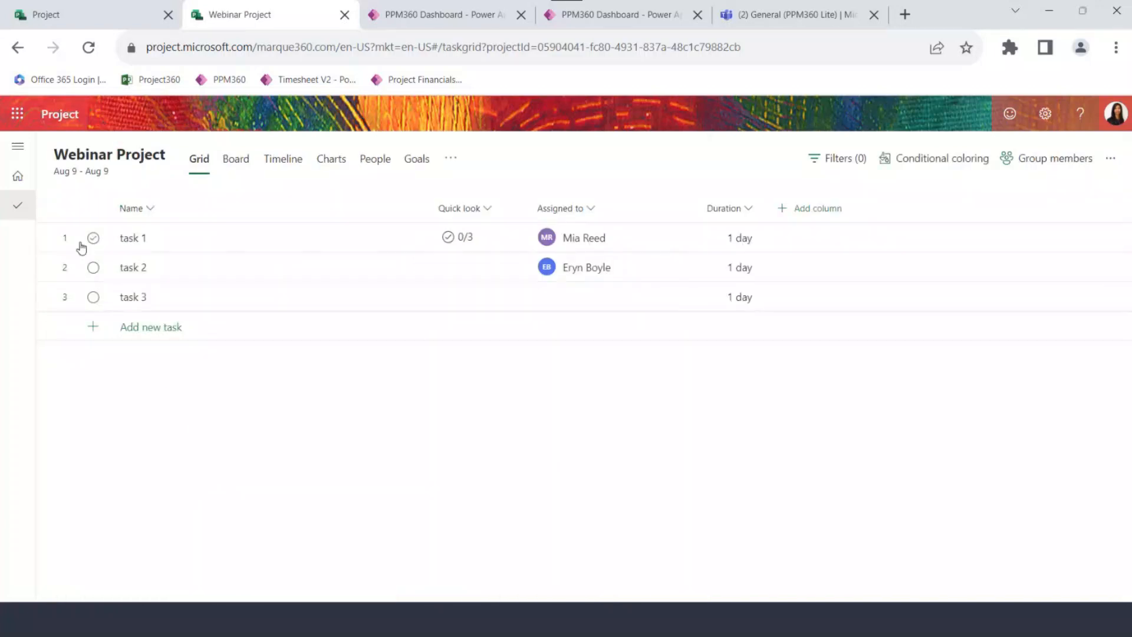
left_click(115, 166)
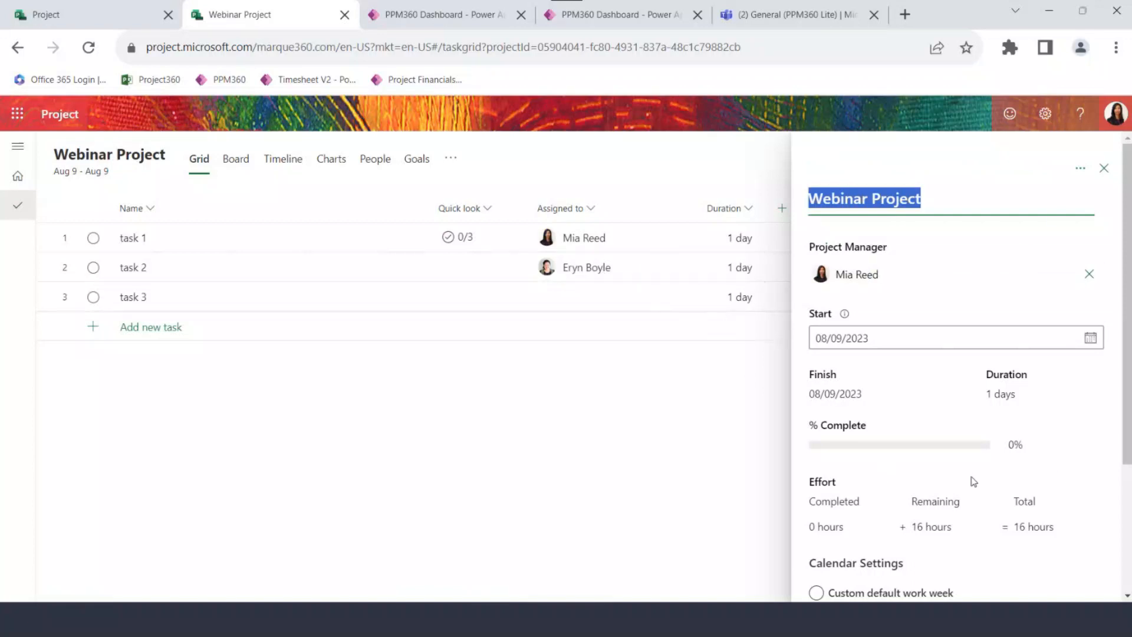
left_click(1104, 169)
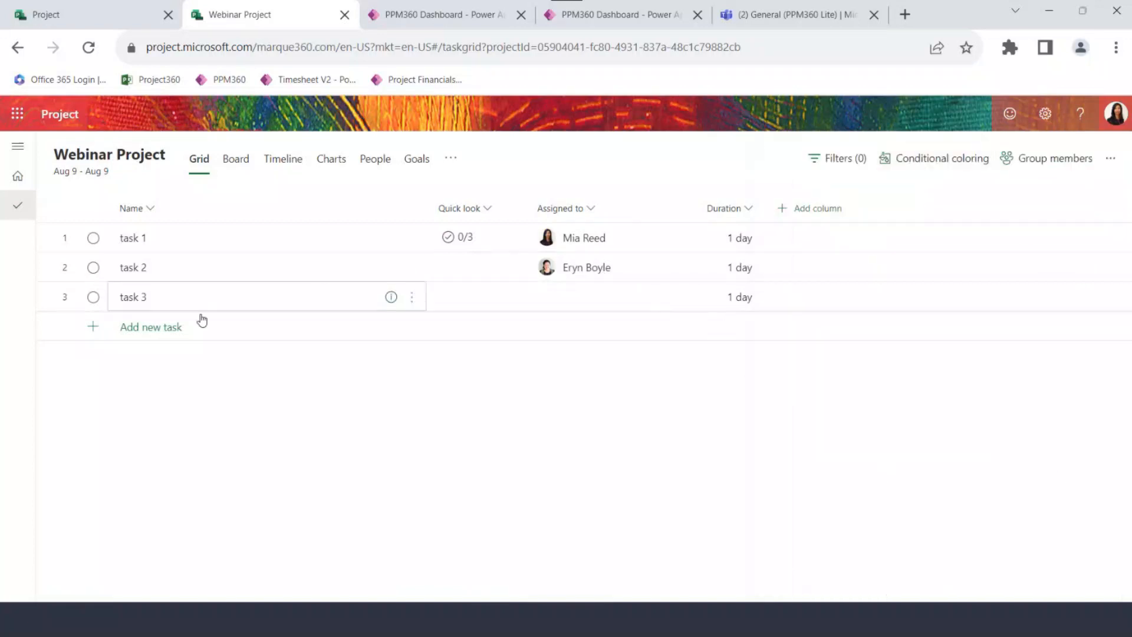
Add a new task named "task 4" and assign task 3 to the member responsible for task 1.
left_click(158, 328)
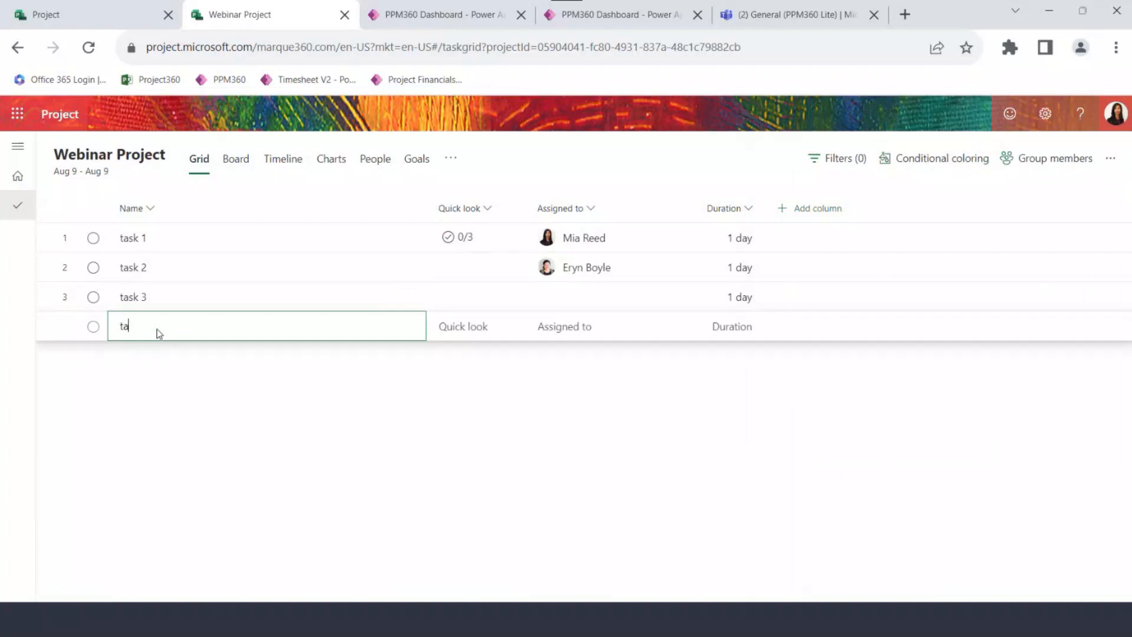
key("Tab")
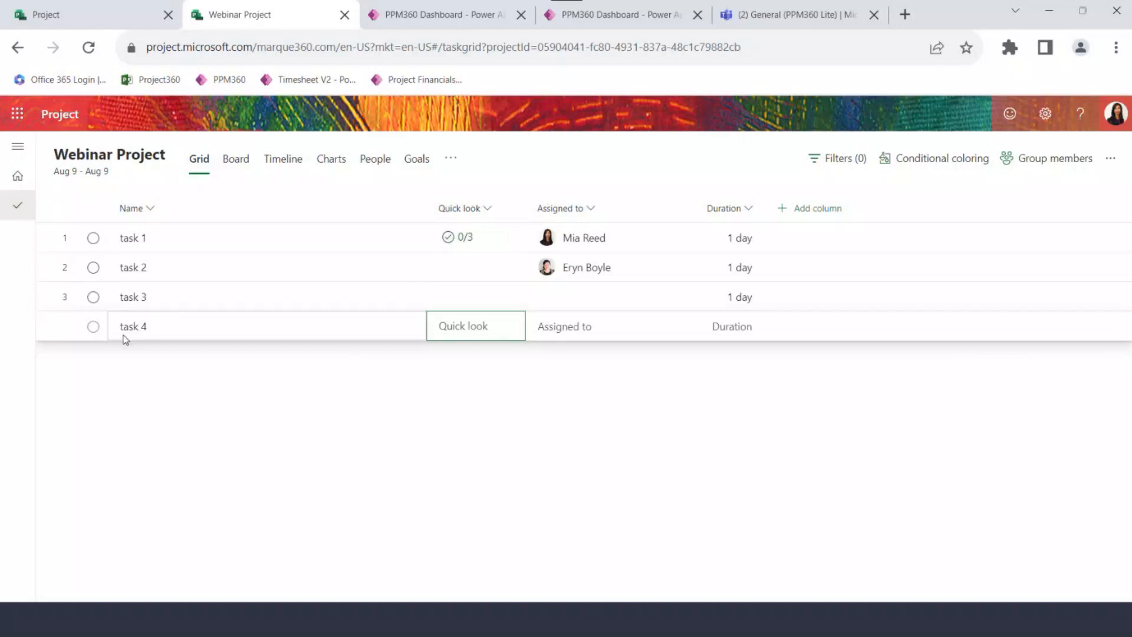
left_click(583, 332)
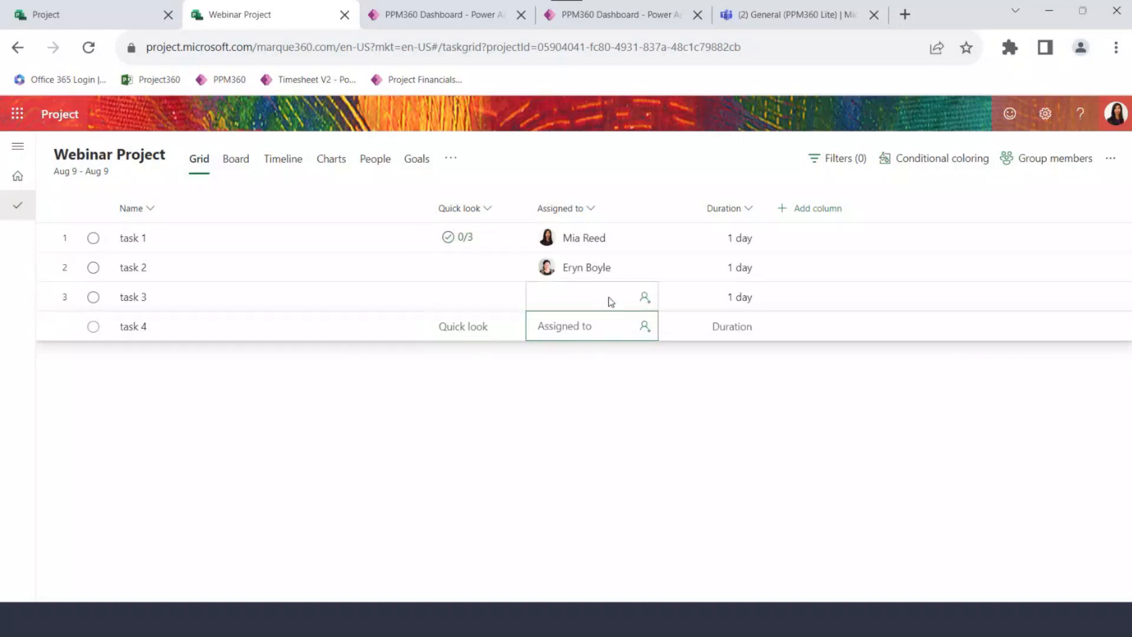
left_click(645, 297)
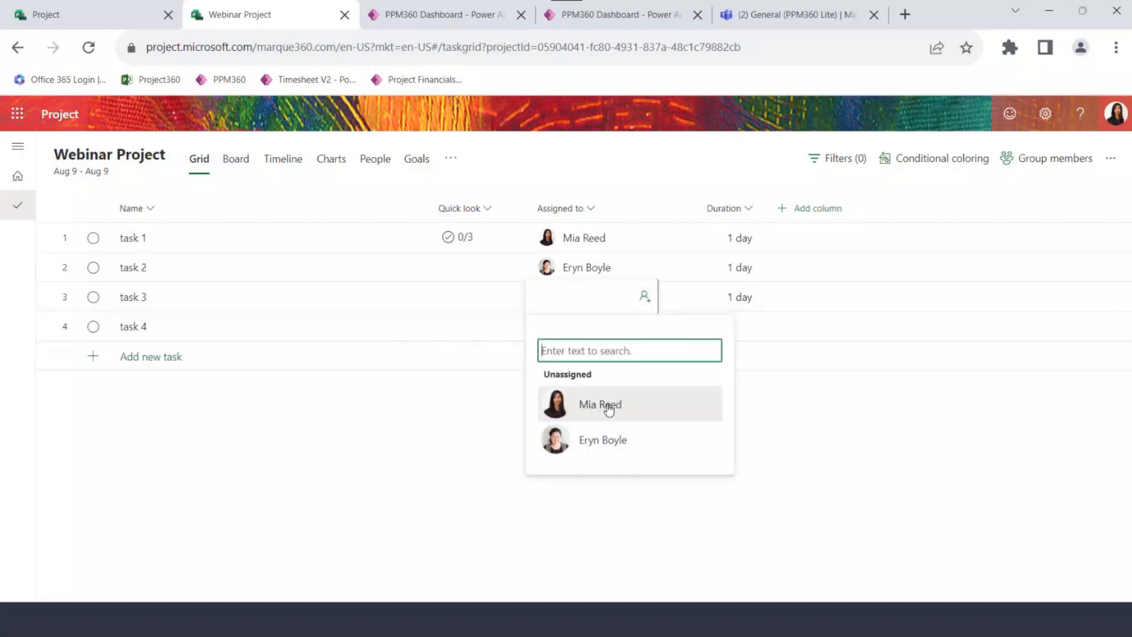
left_click(609, 409)
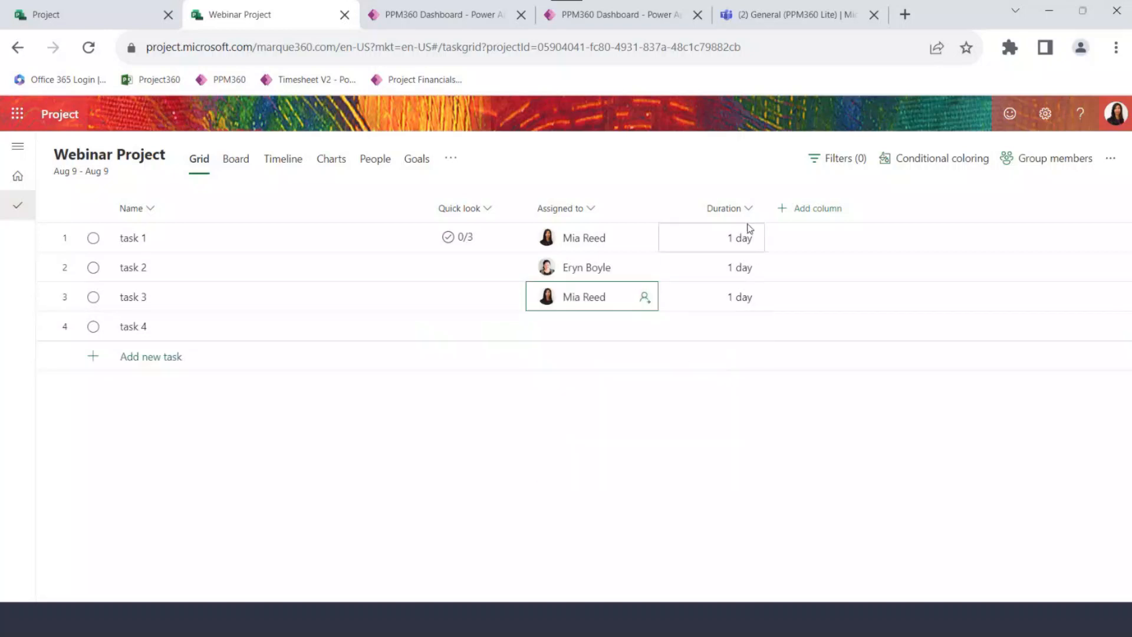
Check which columns can be added to the grid and review task 1's details, including checklist, effort, dependencies and attachments.
left_click(813, 209)
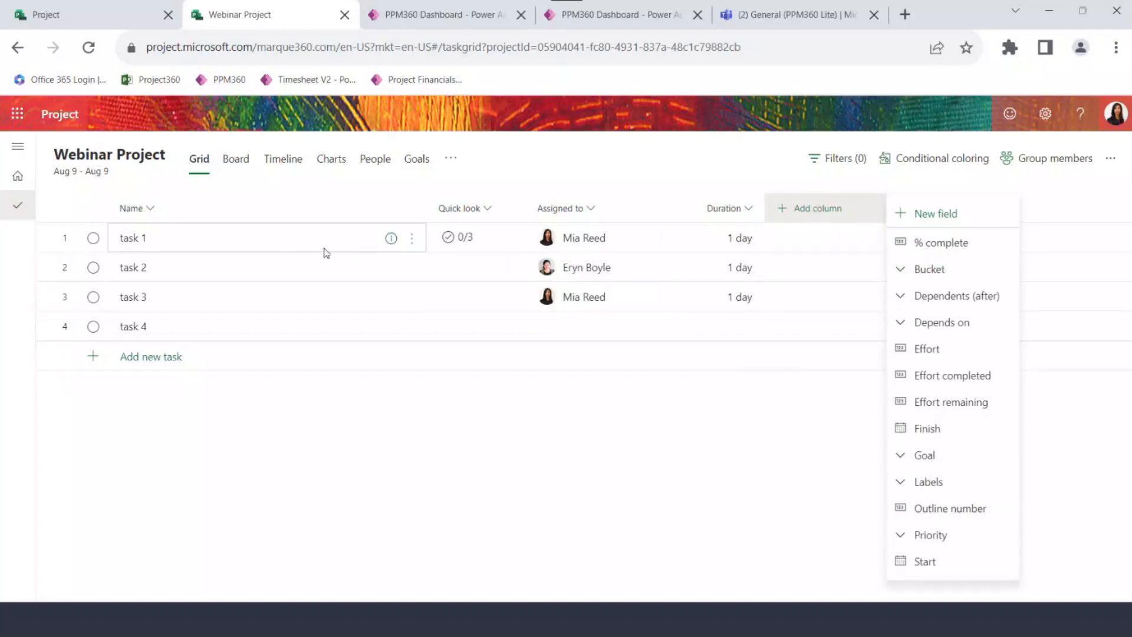
left_click(390, 240)
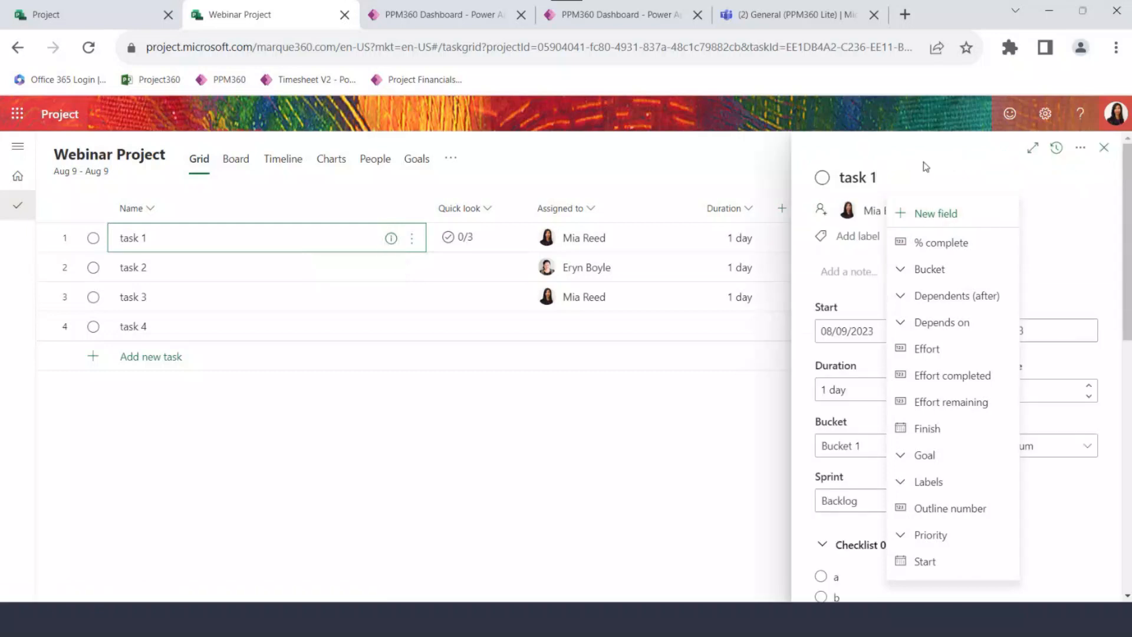
left_click(924, 165)
scroll(947, 401, "down", 1)
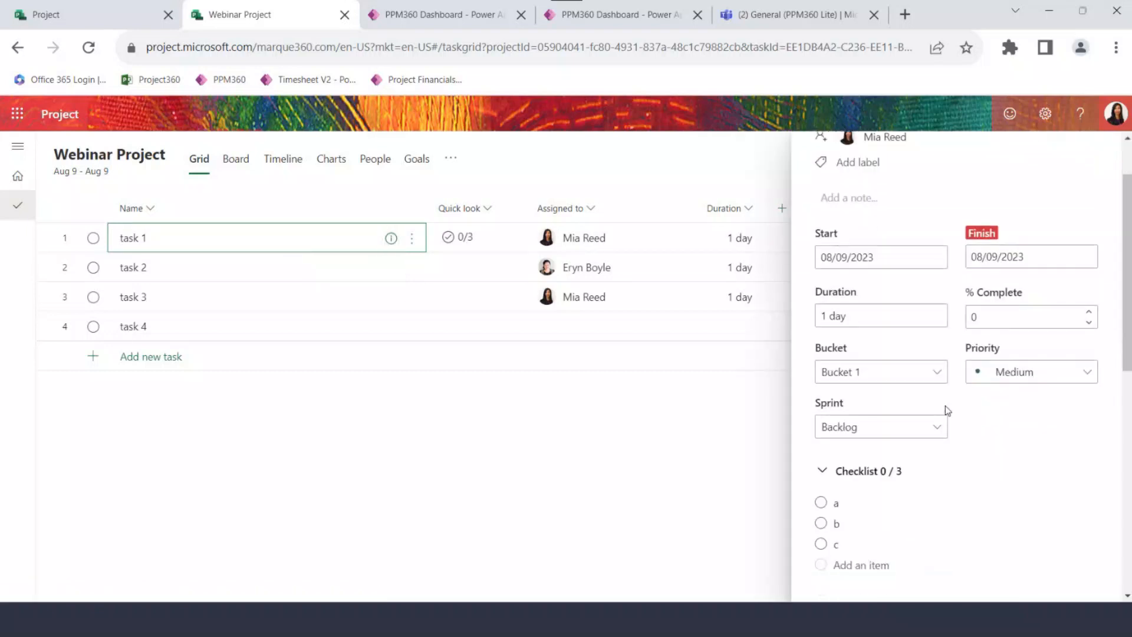
scroll(858, 517, "down", 1)
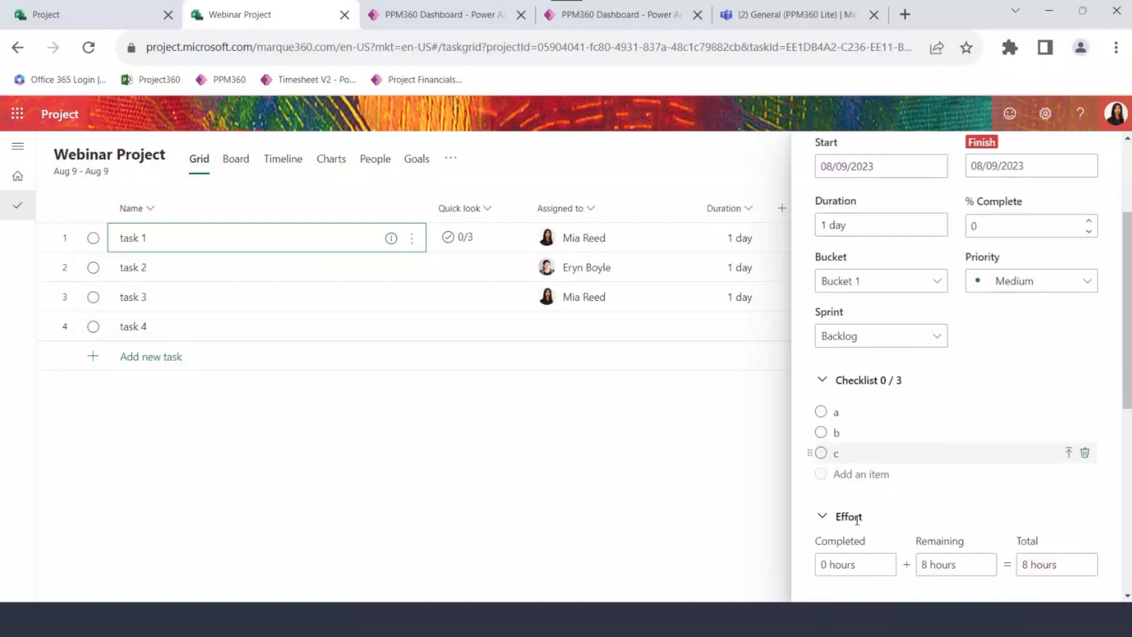
scroll(855, 519, "down", 3)
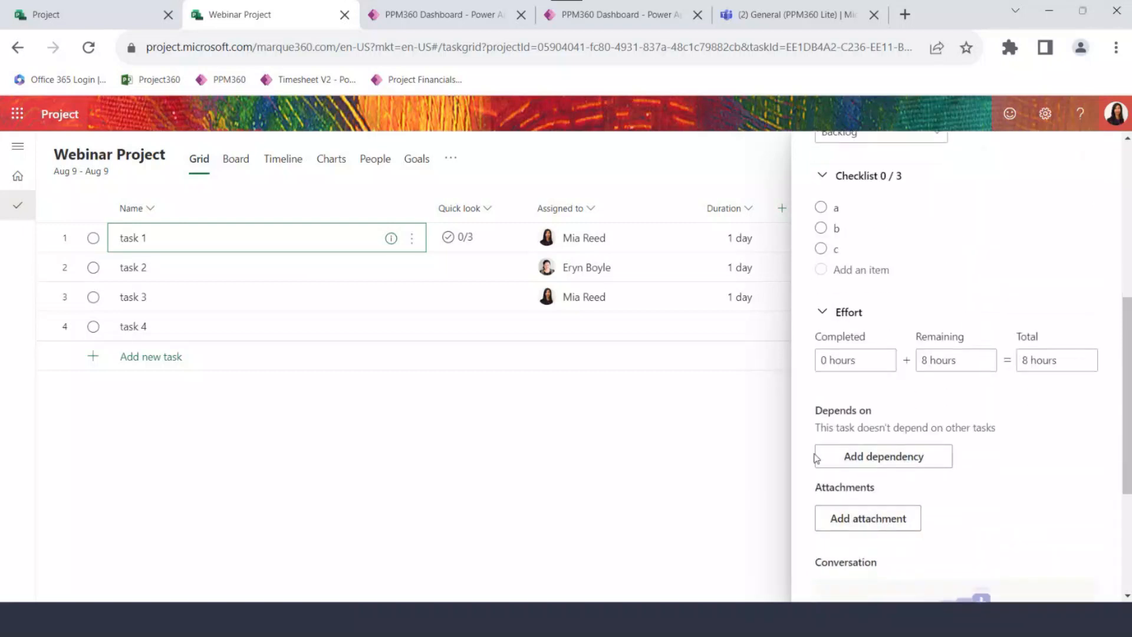
scroll(882, 379, "up", 5)
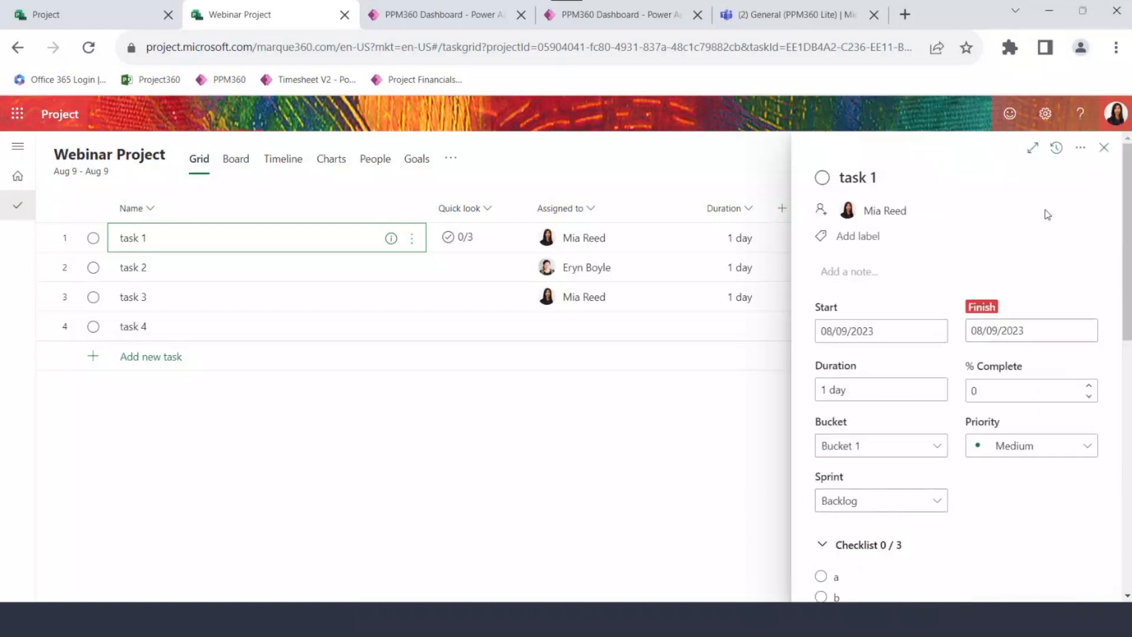
left_click(1103, 148)
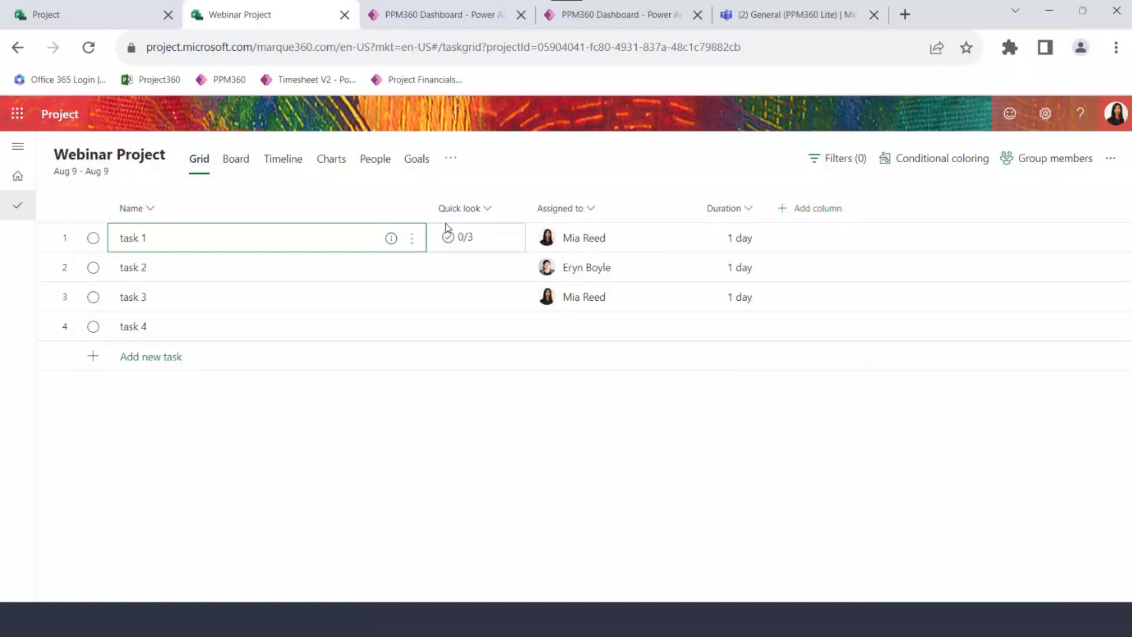
On the board grouped by assignee, move task 4 from Unassigned to the member responsible for task 2.
left_click(237, 164)
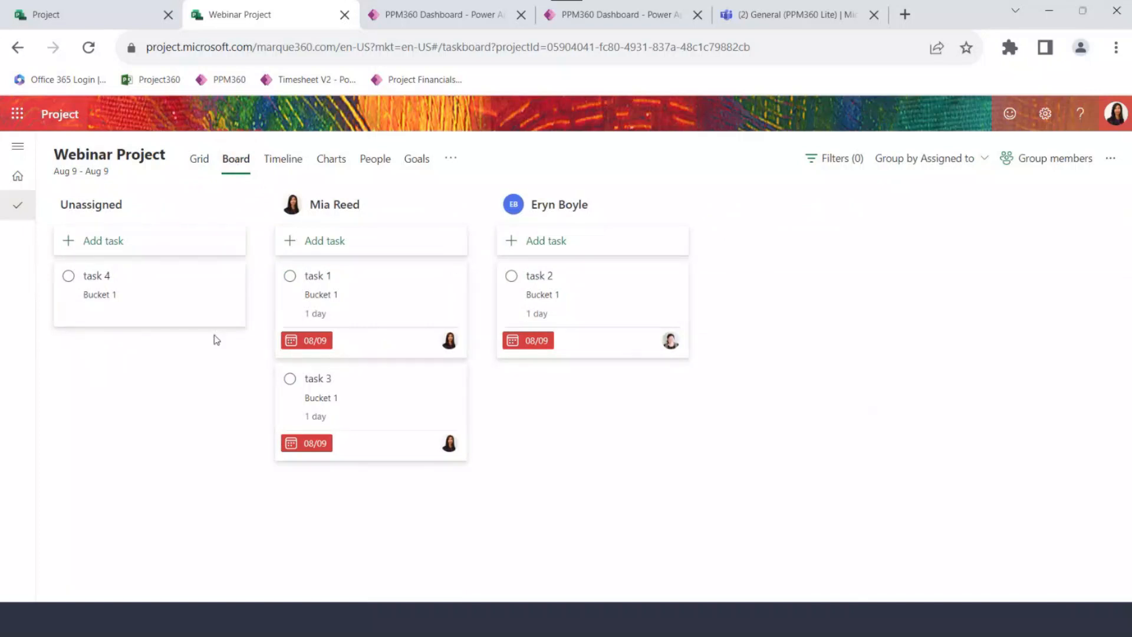
left_click_drag(209, 324, 577, 437)
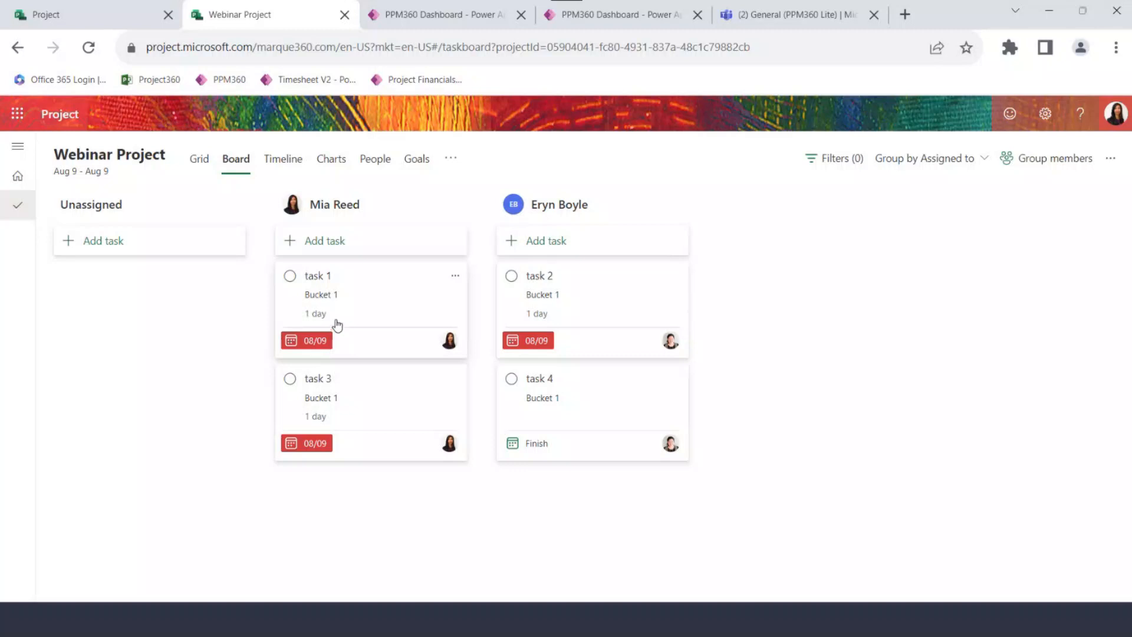
On the timeline, extend task 1 to finish on Aug 11 and task 2 to finish on Aug 14.
left_click(274, 167)
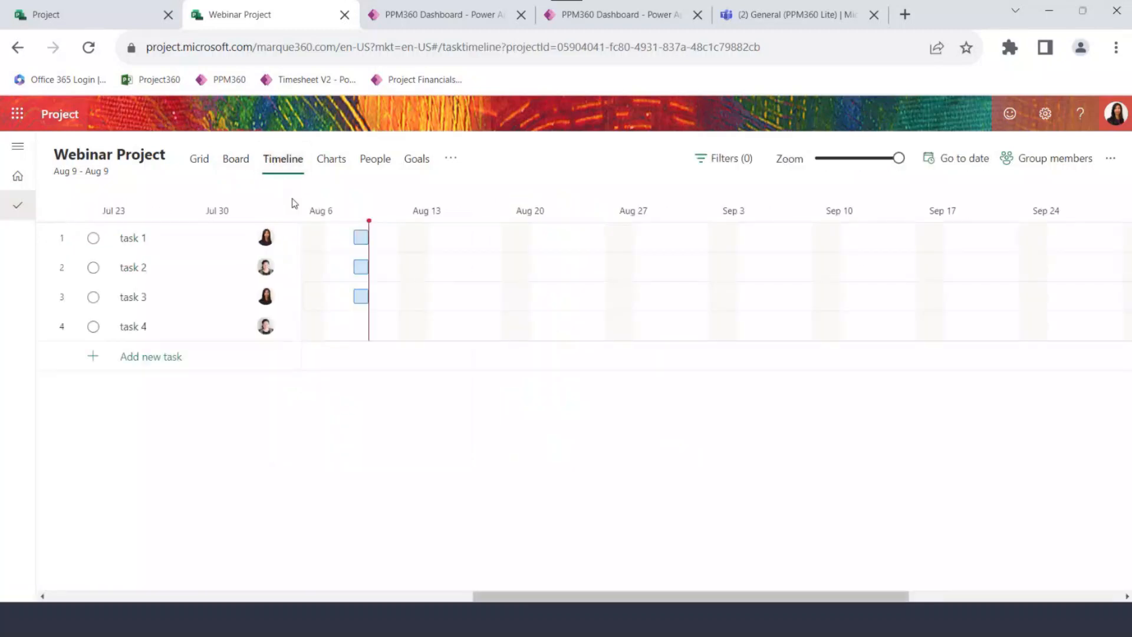
mouse_move(366, 239)
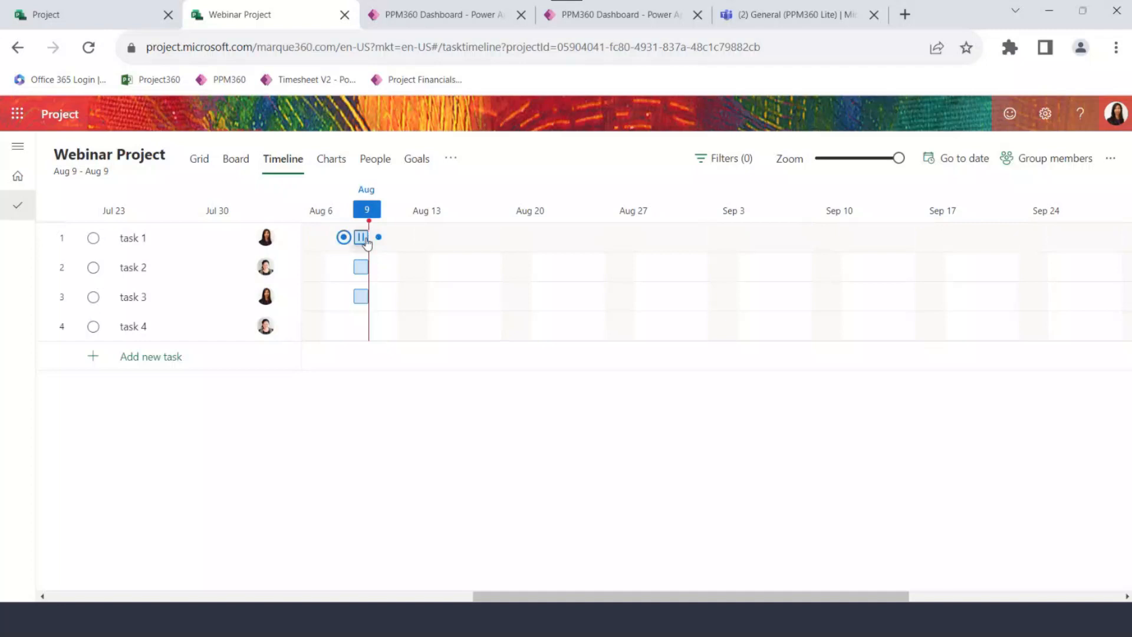
left_click_drag(369, 238, 434, 247)
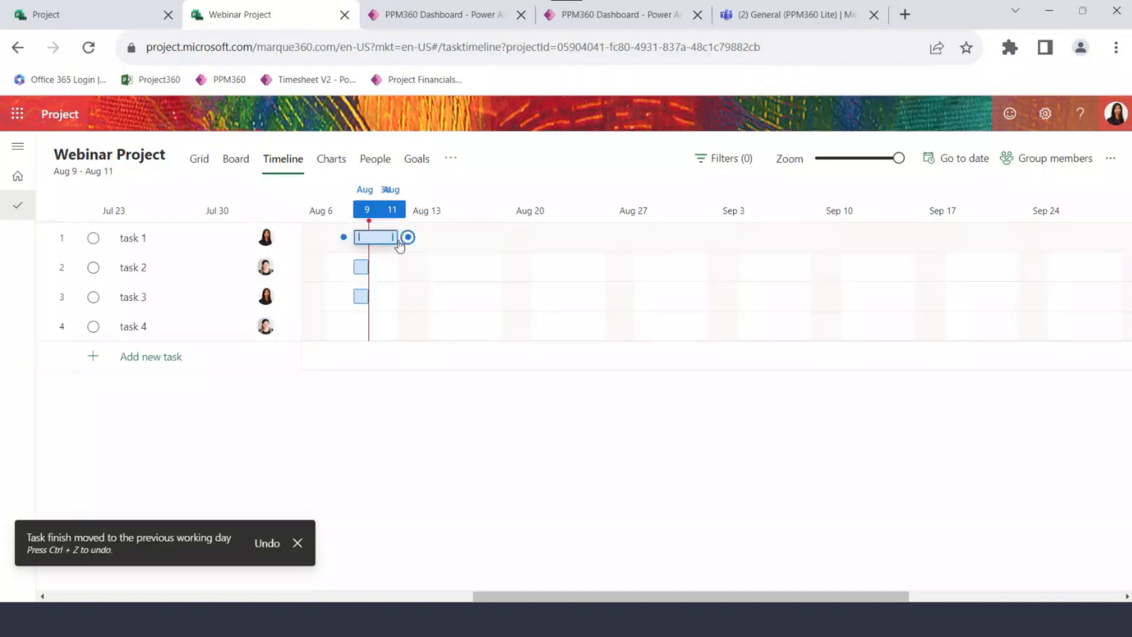
left_click_drag(373, 267, 451, 270)
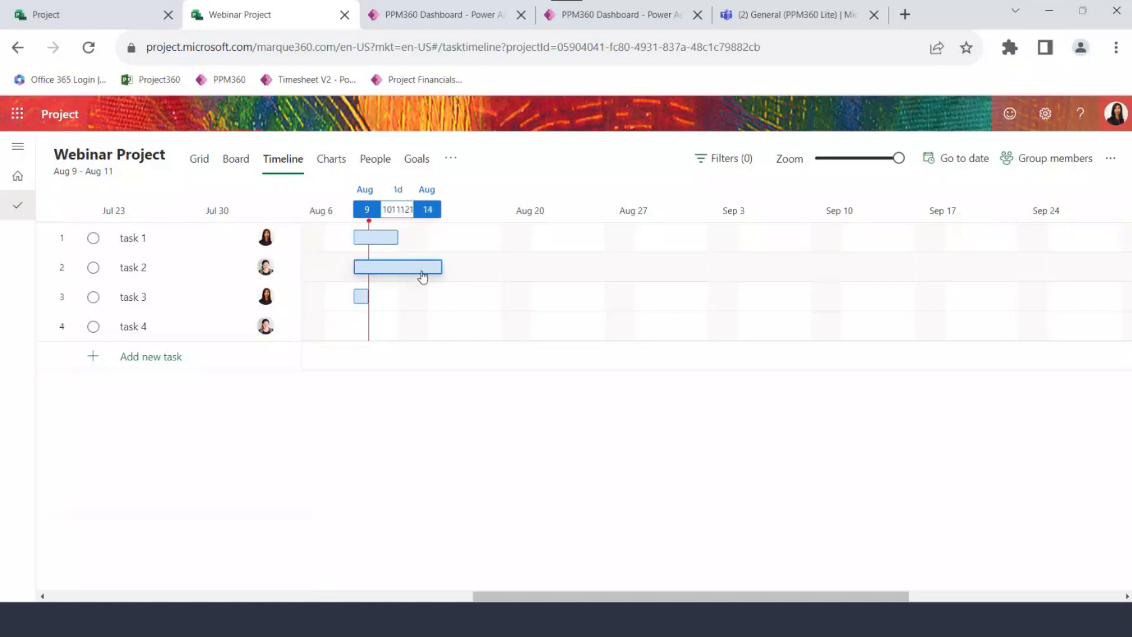
Link the tasks on the timeline so that task 2 depends on task 1 and task 3 depends on task 2.
left_click_drag(407, 237, 348, 270)
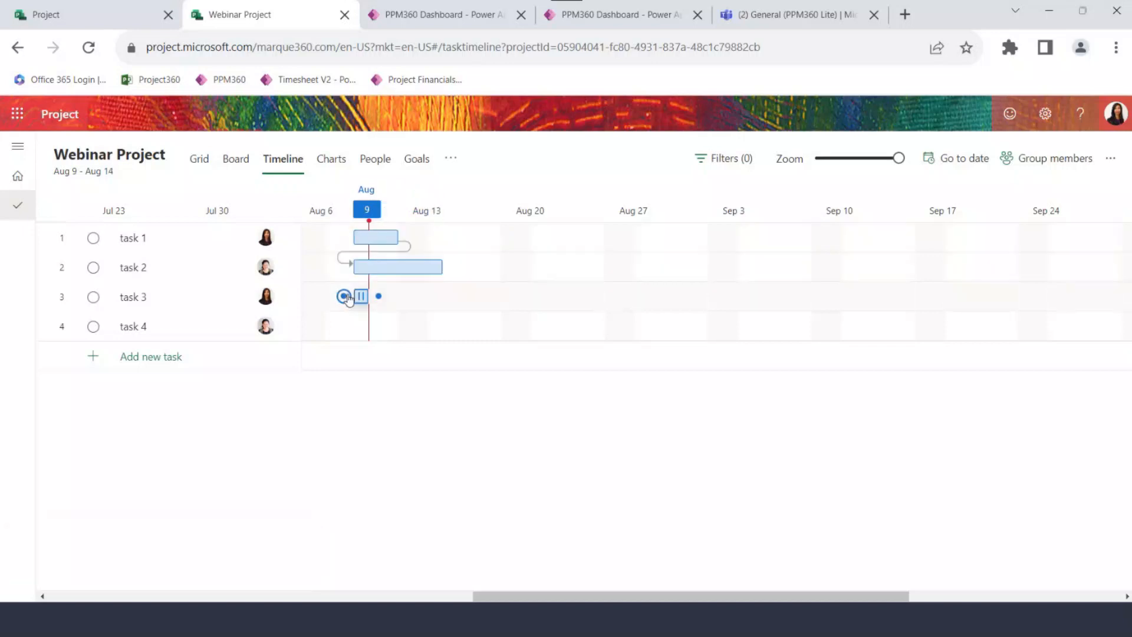
left_click_drag(495, 267, 361, 296)
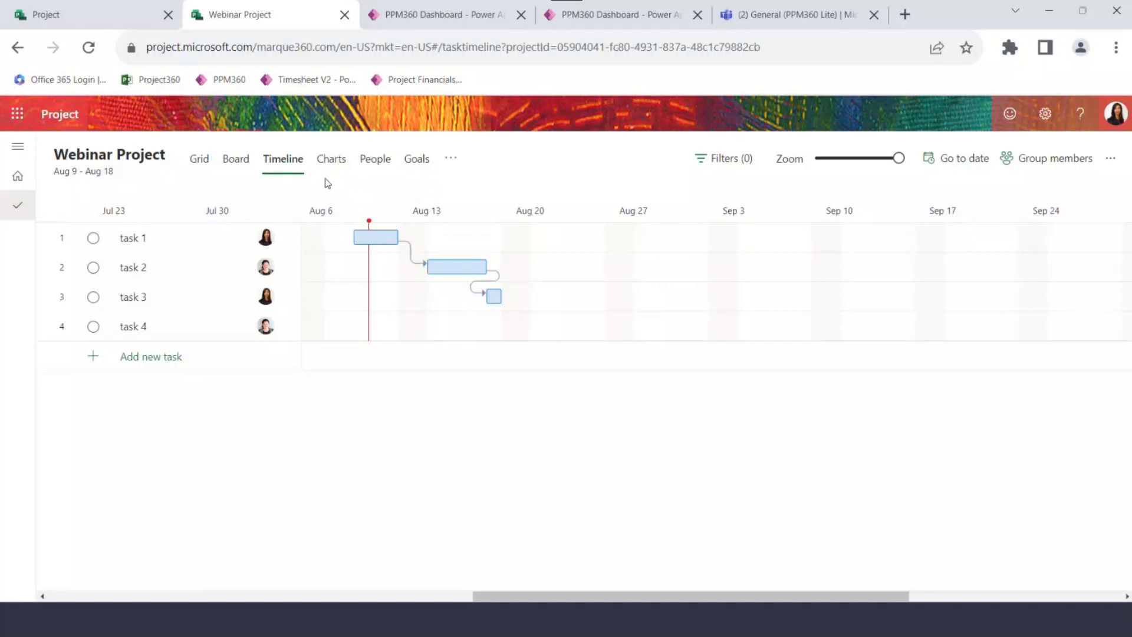
Review task 1's dates and duration in its task details.
left_click(210, 242)
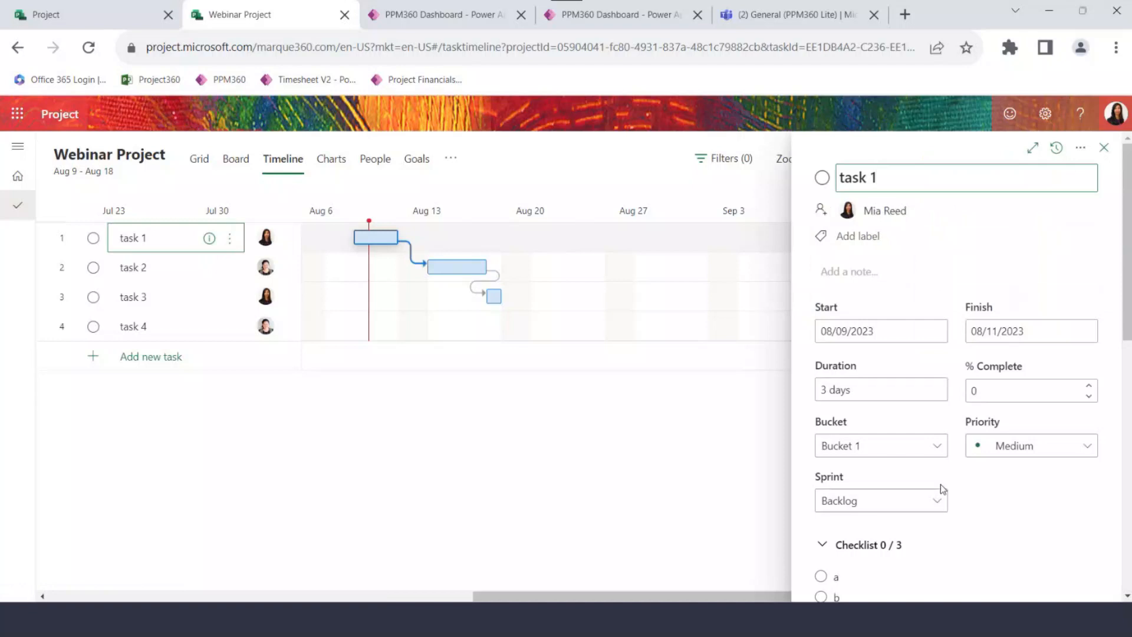
left_click(1104, 148)
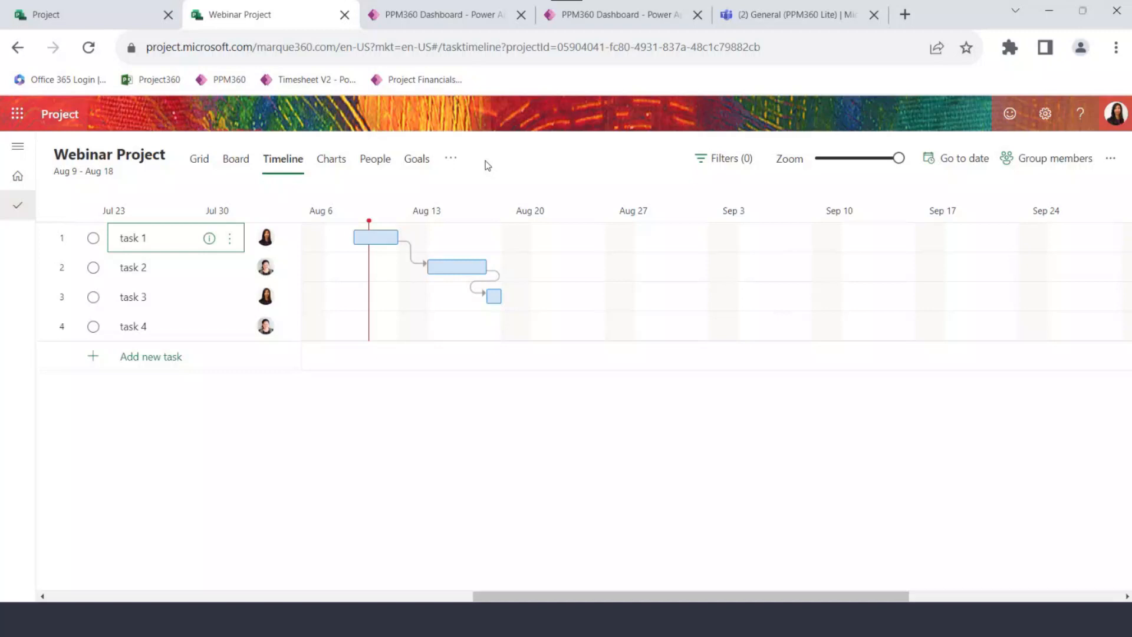
Switch to the PPM360 Dashboard in Power Apps to view the project charts by type, state and overall health.
mouse_move(499, 273)
left_click(452, 18)
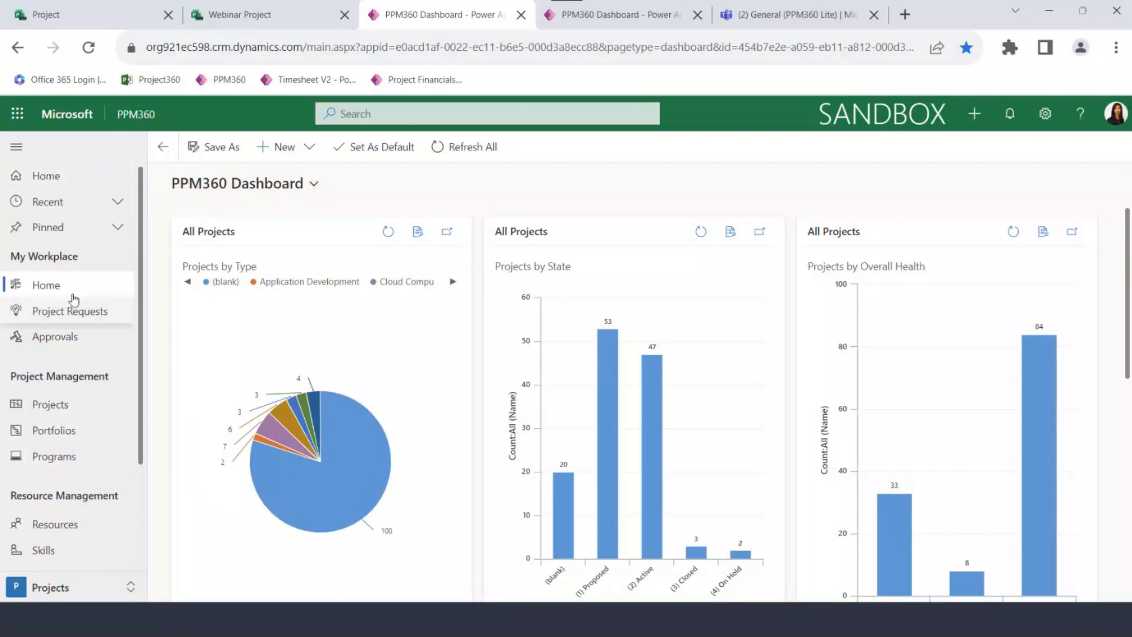
left_click(89, 188)
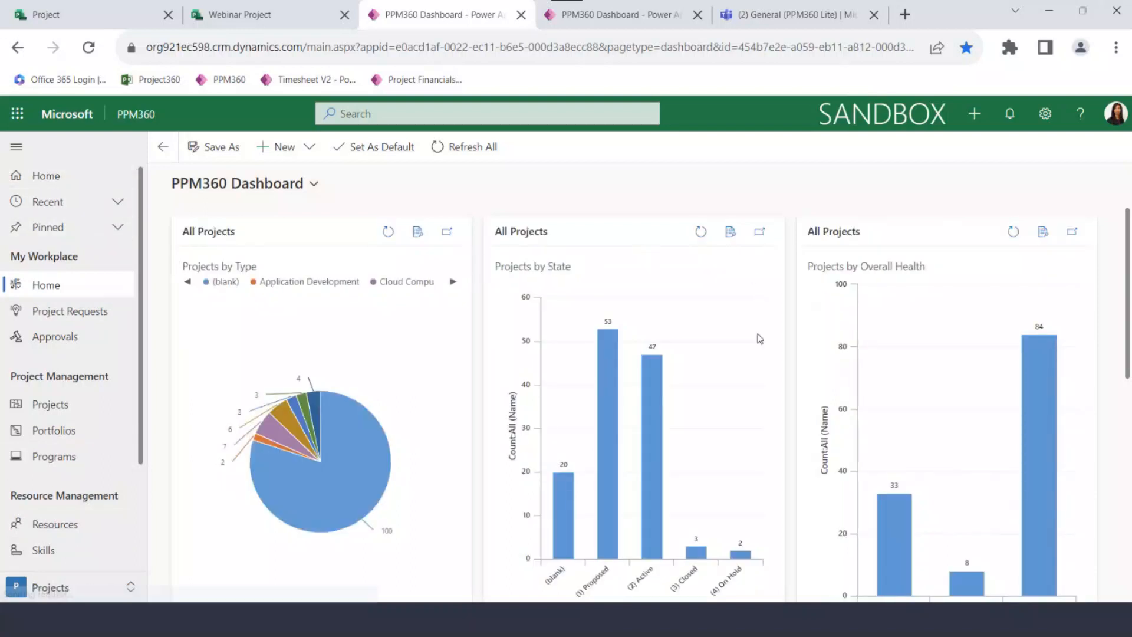
Review the remaining PPM360 Dashboard charts and the app's workplace, project, resource and reporting areas.
scroll(721, 369, "down", 2)
scroll(714, 390, "down", 6)
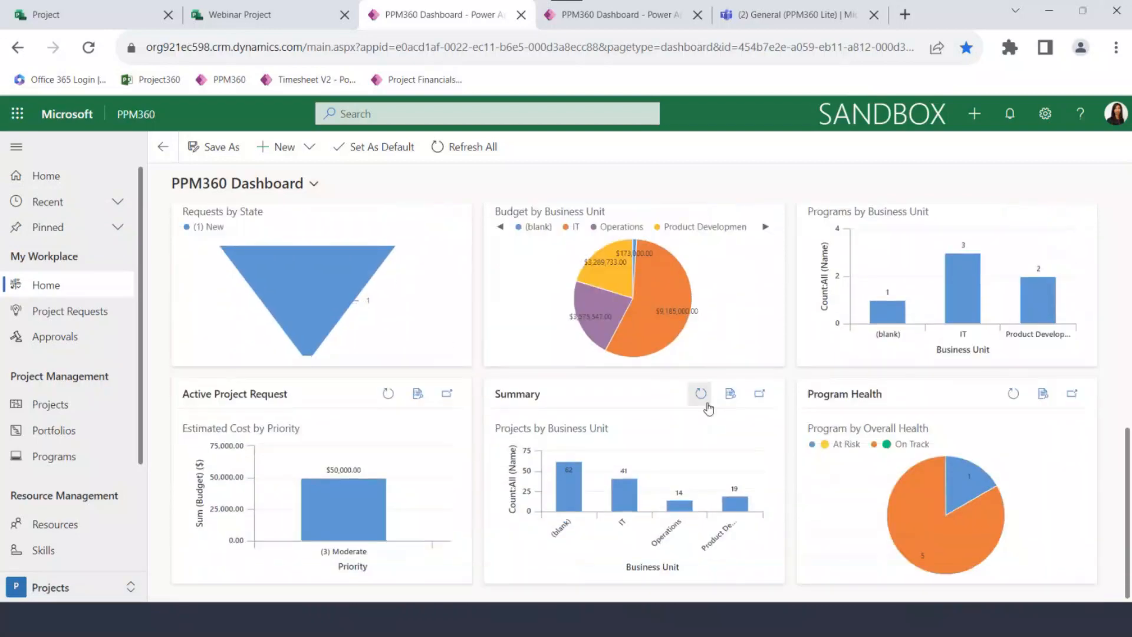
scroll(709, 407, "up", 8)
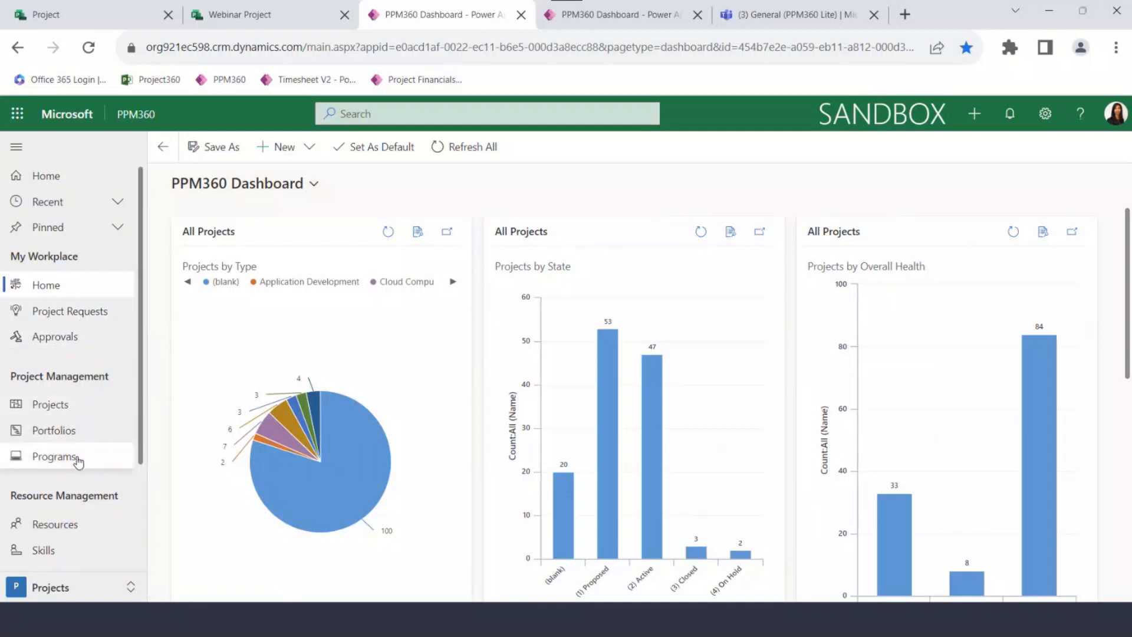
scroll(75, 495, "down", 1)
scroll(75, 494, "down", 1)
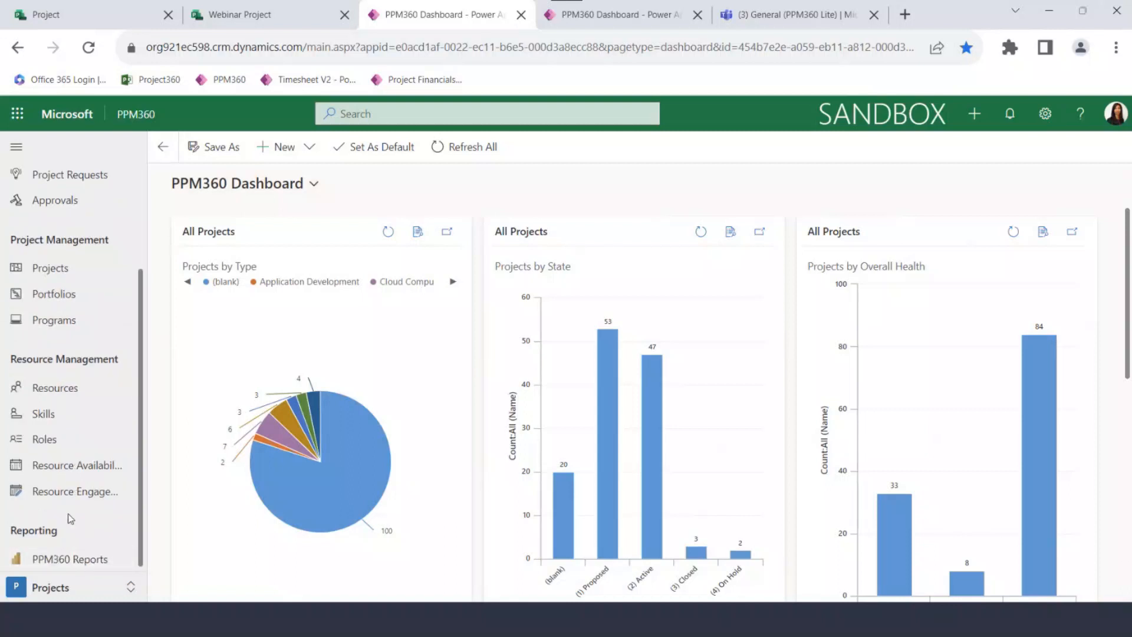
scroll(72, 513, "up", 2)
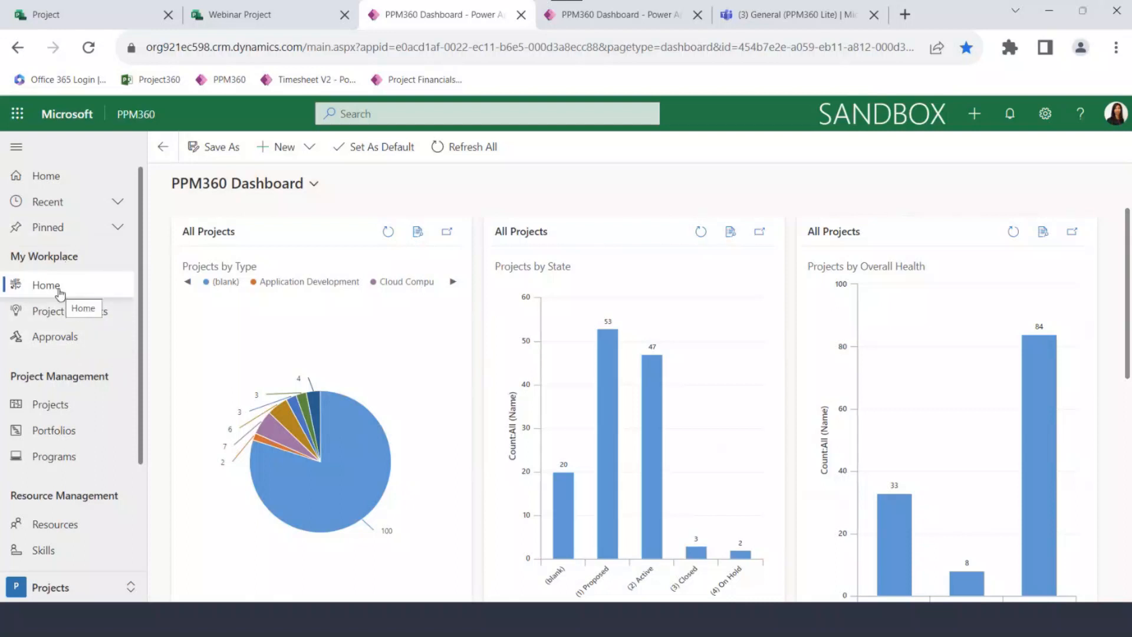
Open the PPM360 Lite project from the My Active Projects list, with the site navigation collapsed.
left_click(50, 406)
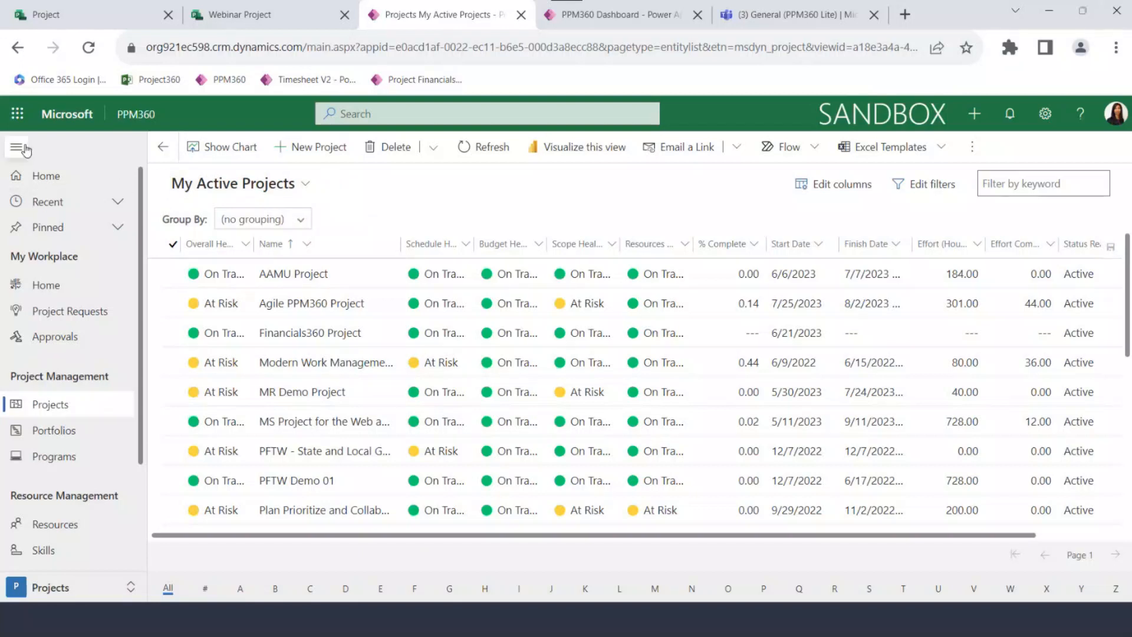
left_click(23, 148)
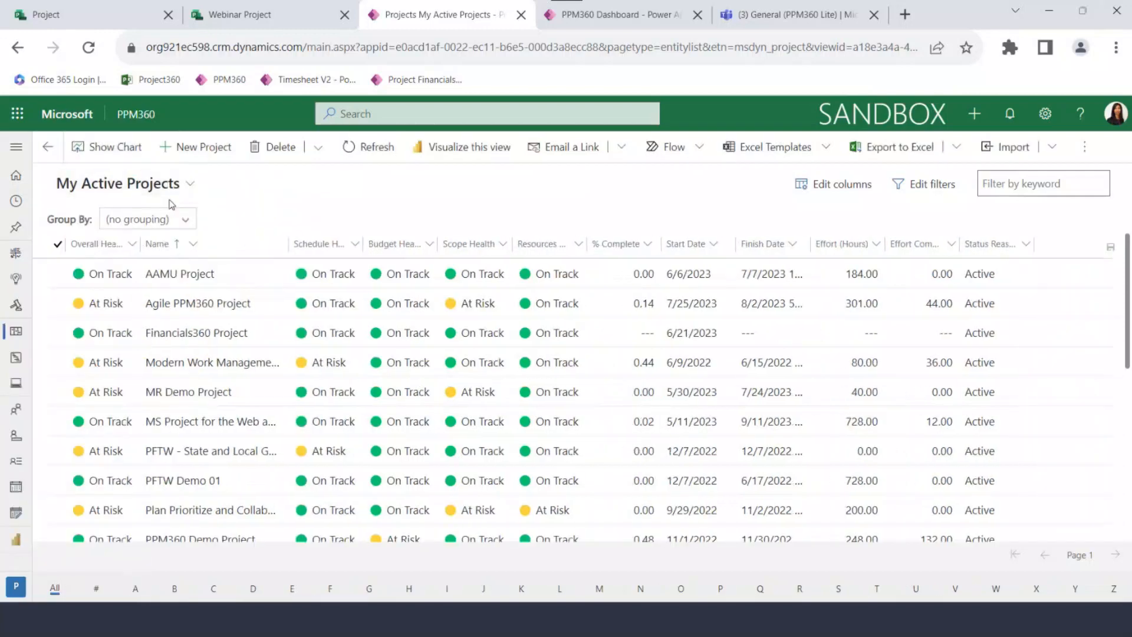
scroll(192, 356, "down", 2)
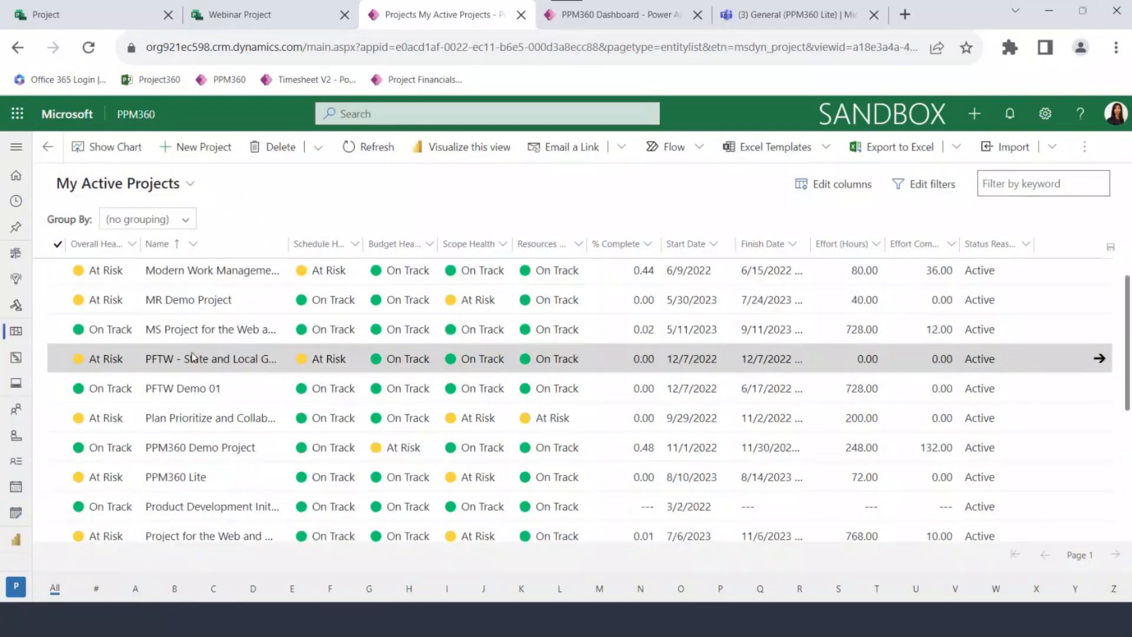
scroll(193, 356, "down", 4)
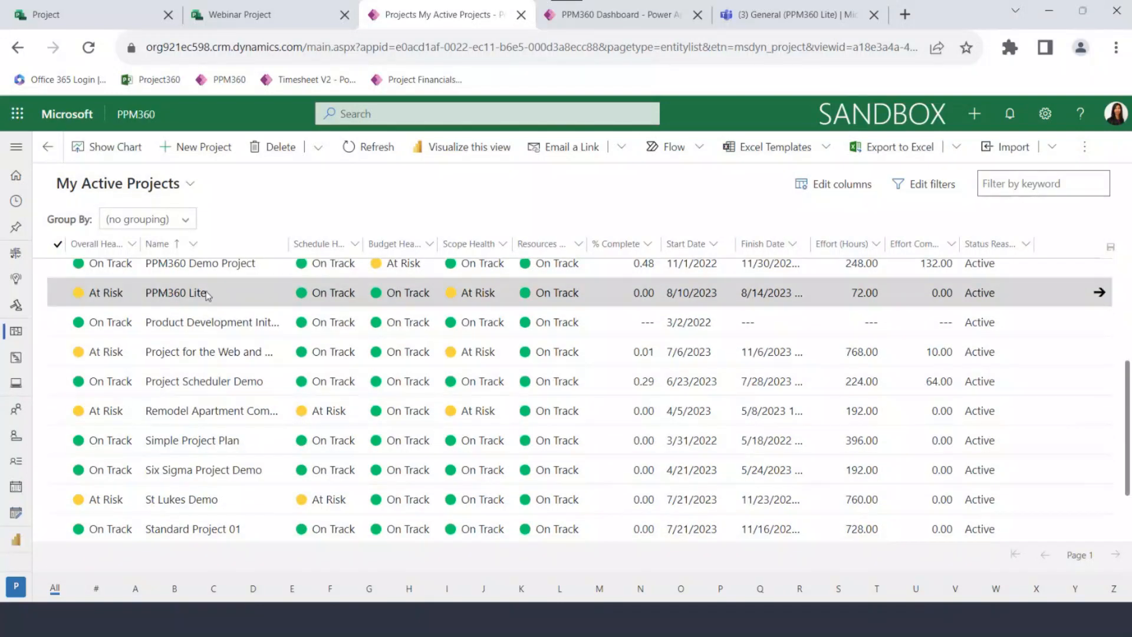
left_click(1098, 295)
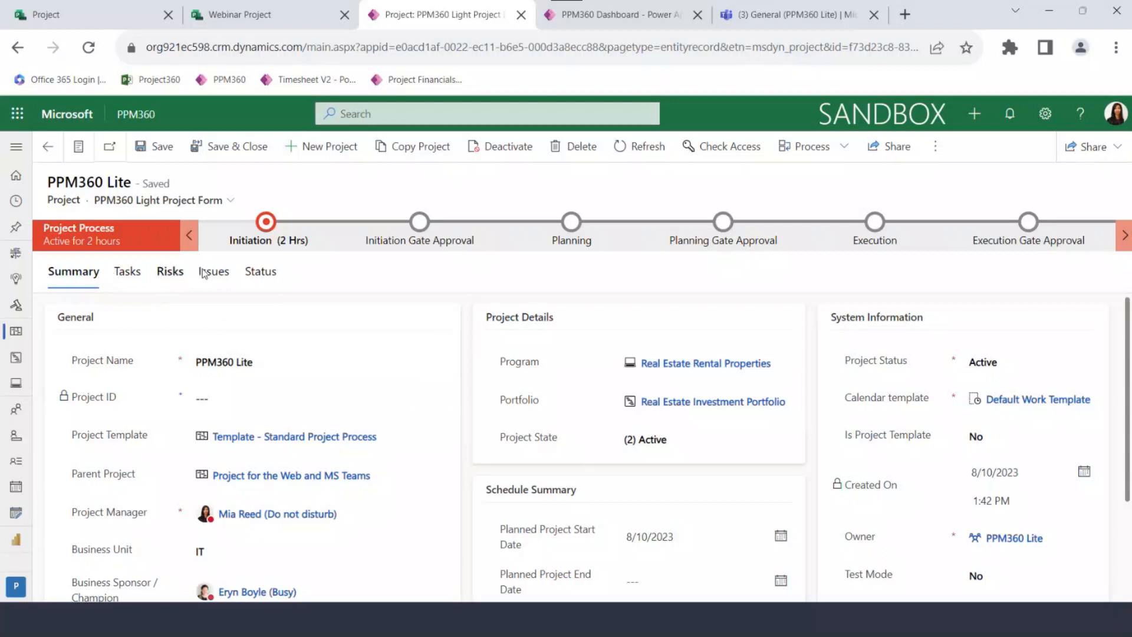
On the project's task timeline, extend Task A1 under Deliverable A to finish on Aug 17.
left_click(129, 276)
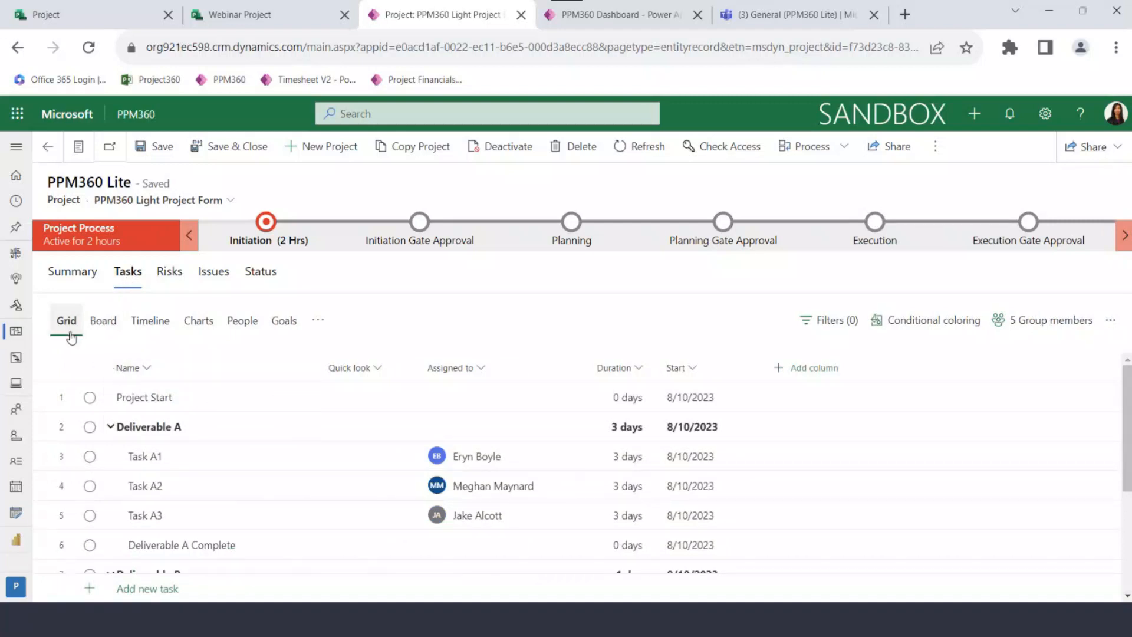
left_click(103, 322)
left_click(150, 324)
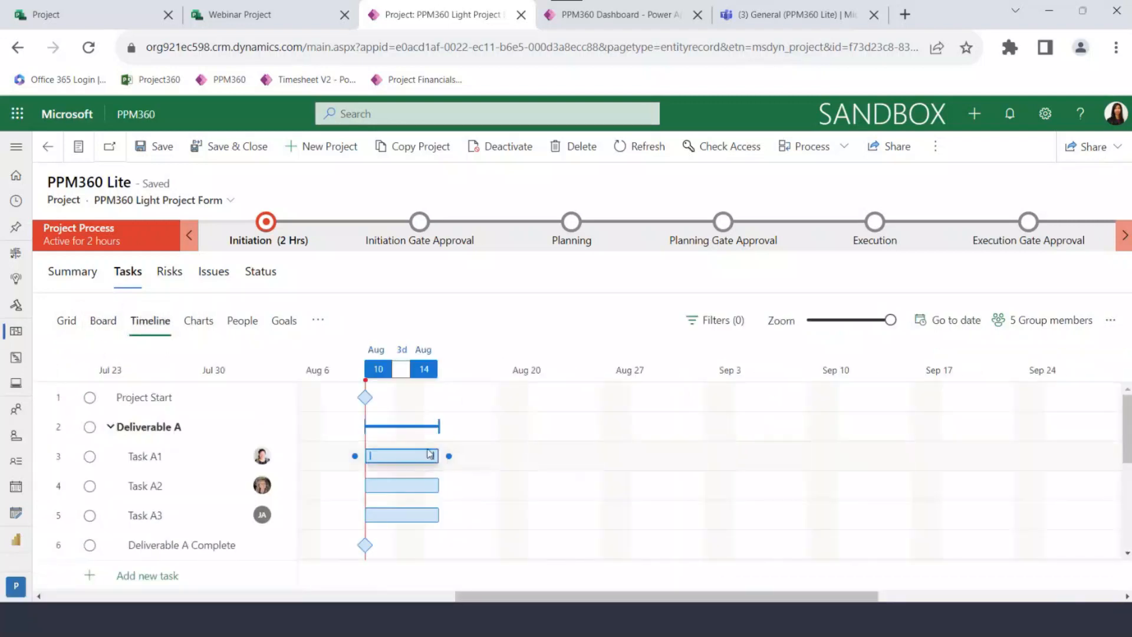
left_click_drag(439, 455, 485, 455)
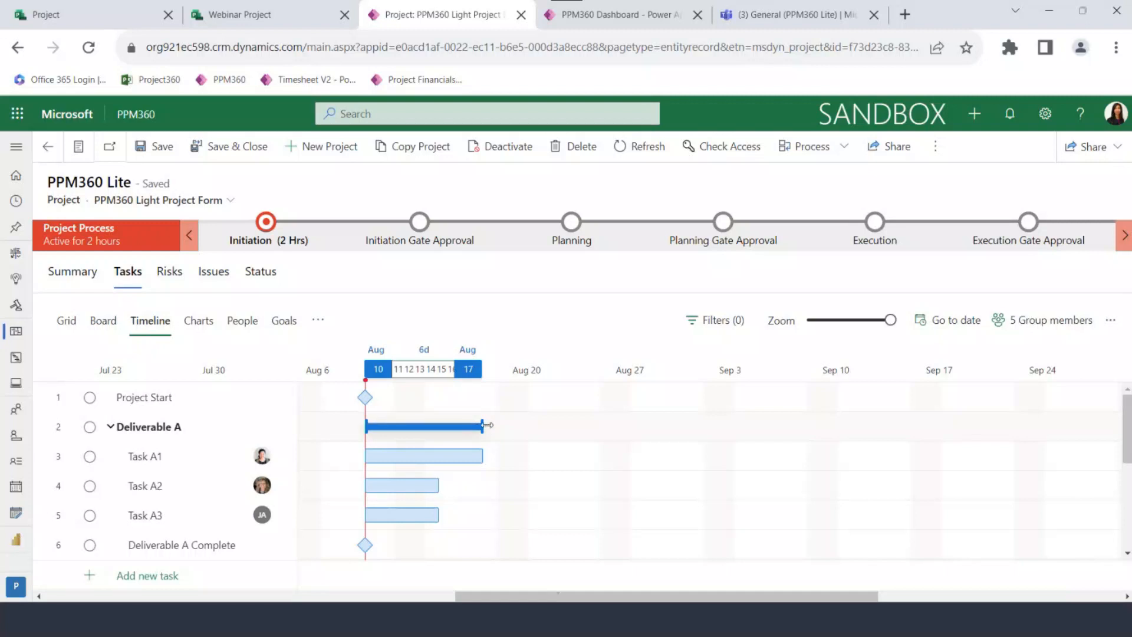
Show the critical path on the timeline through the task filters, and switch it off again.
left_click(700, 329)
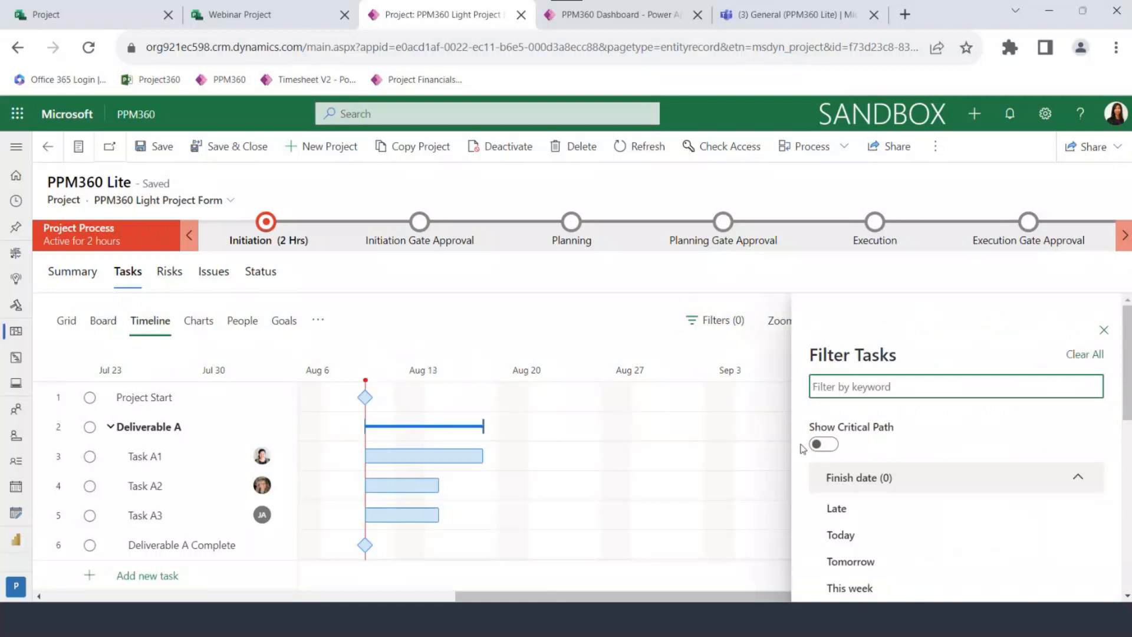
left_click(825, 446)
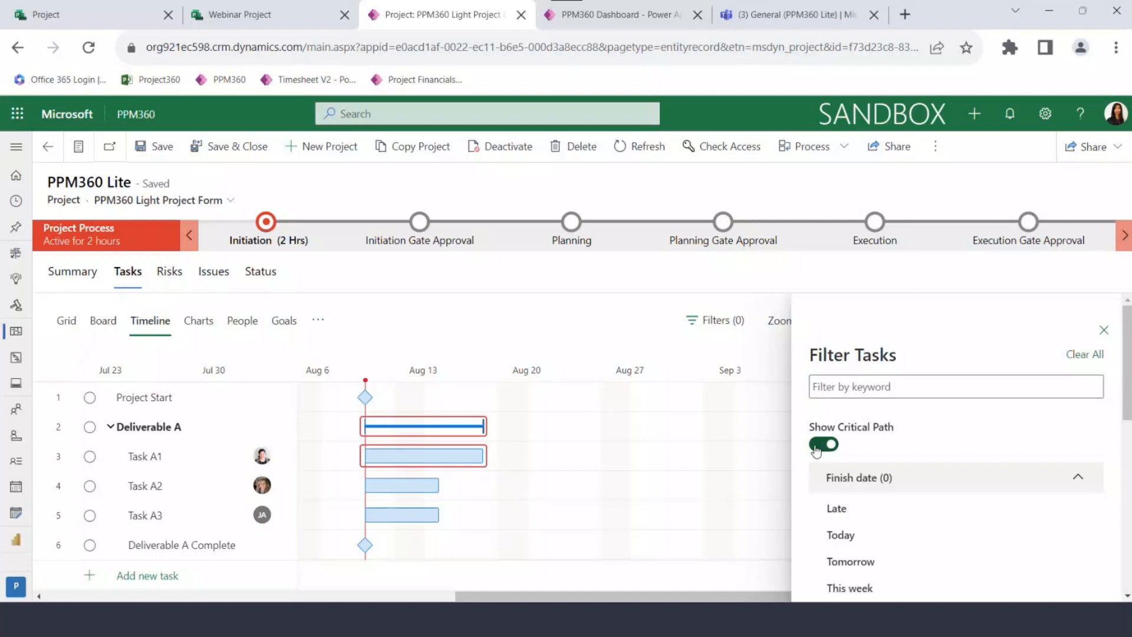
left_click(823, 444)
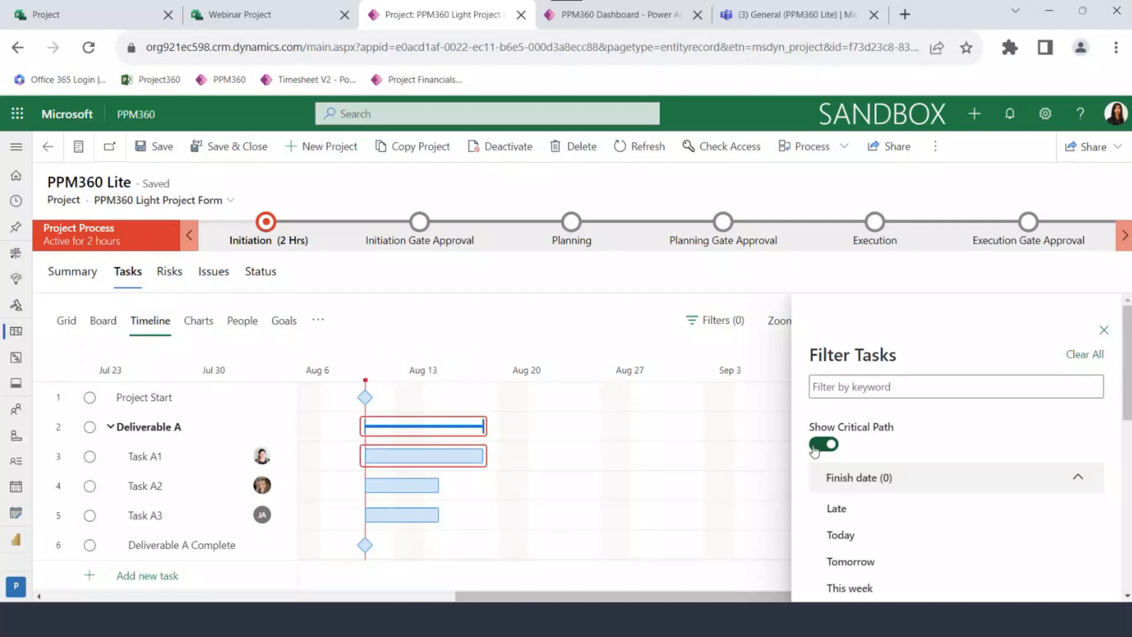
left_click(1090, 340)
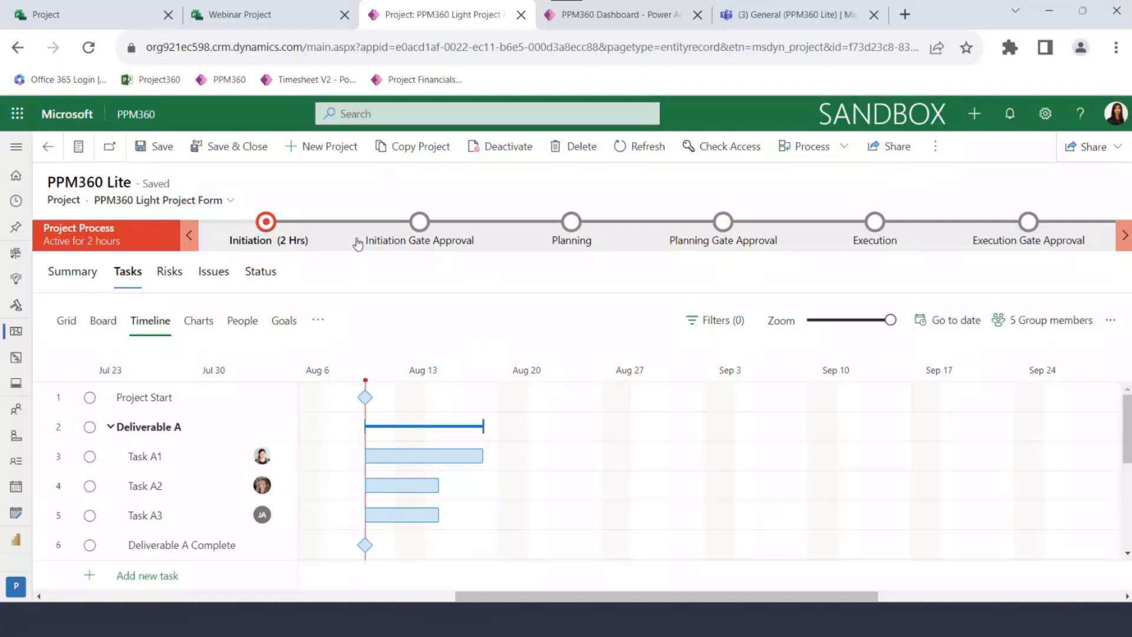
Set Initiation Deliverables Complete to Yes and advance the project process to Initiation Gate Approval.
left_click(261, 246)
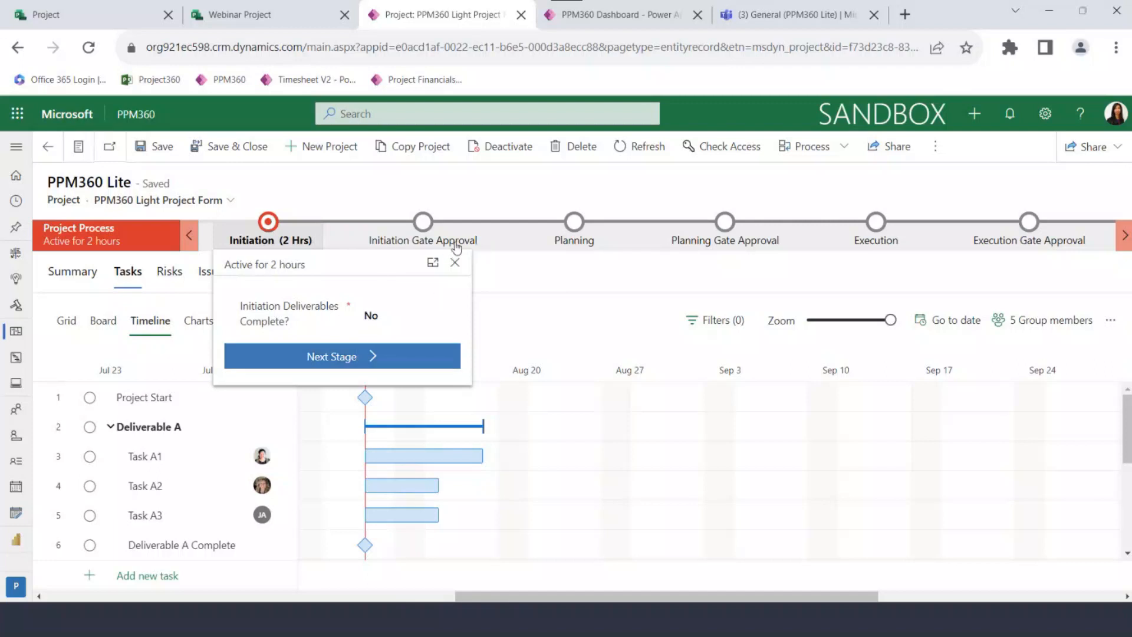
left_click(380, 318)
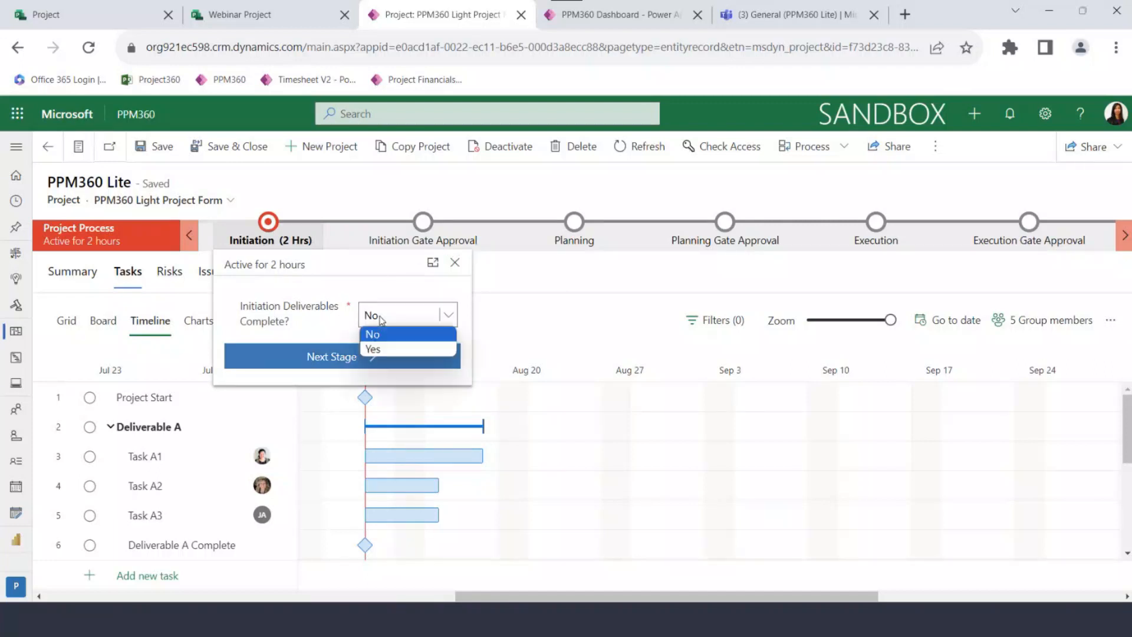
left_click(375, 350)
left_click(353, 364)
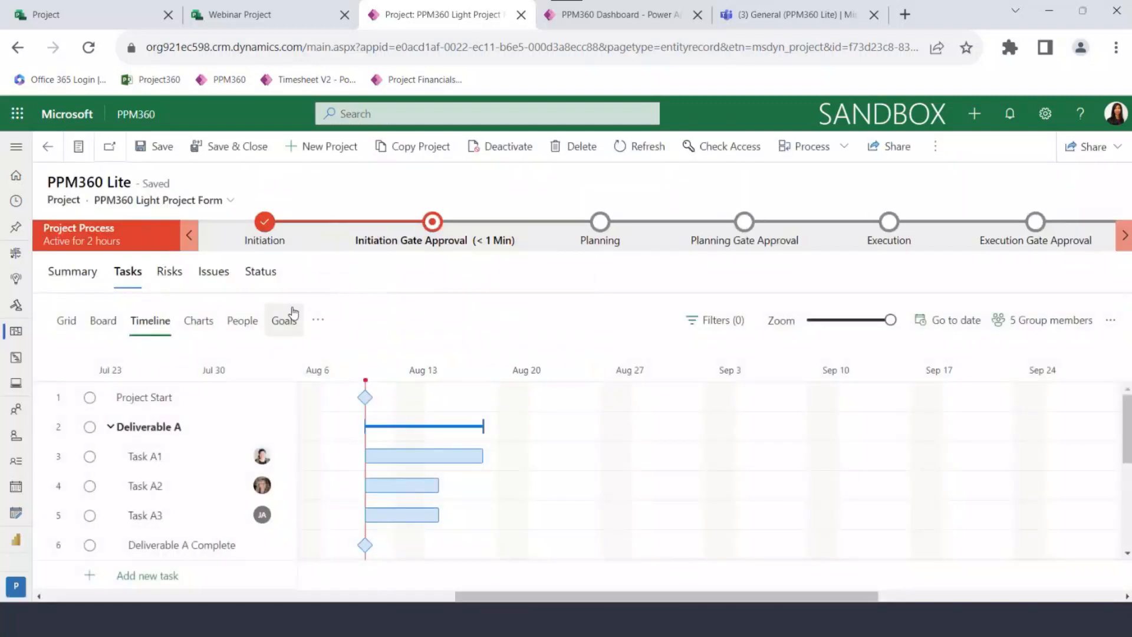
Clear the Program in the project summary and reassign it to Real Estate Rental Properties.
left_click(77, 277)
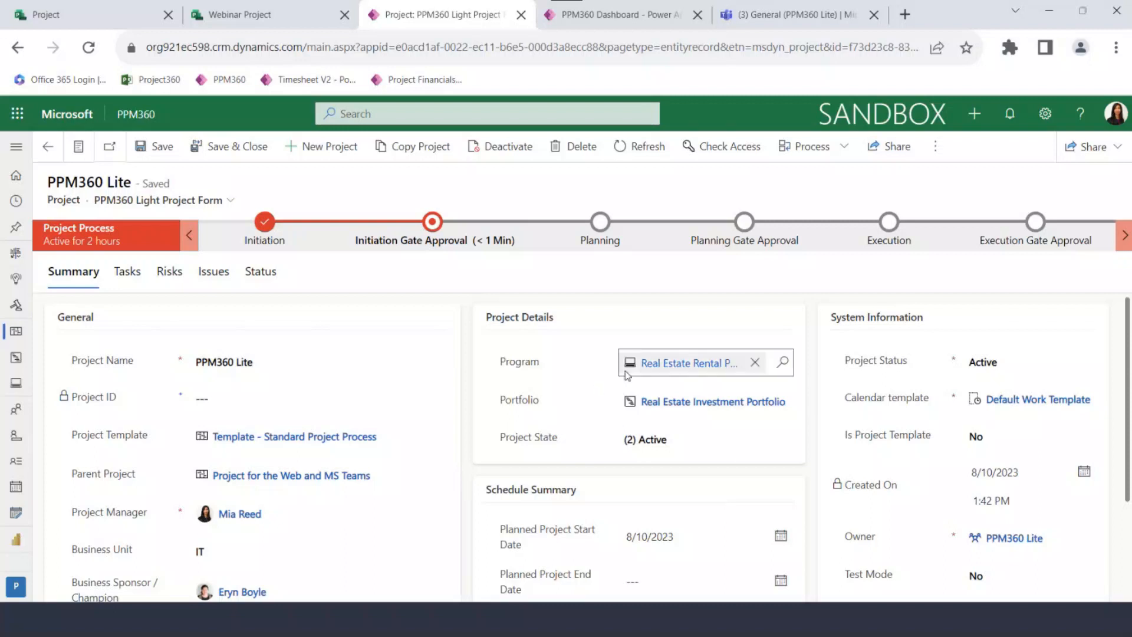
left_click(759, 363)
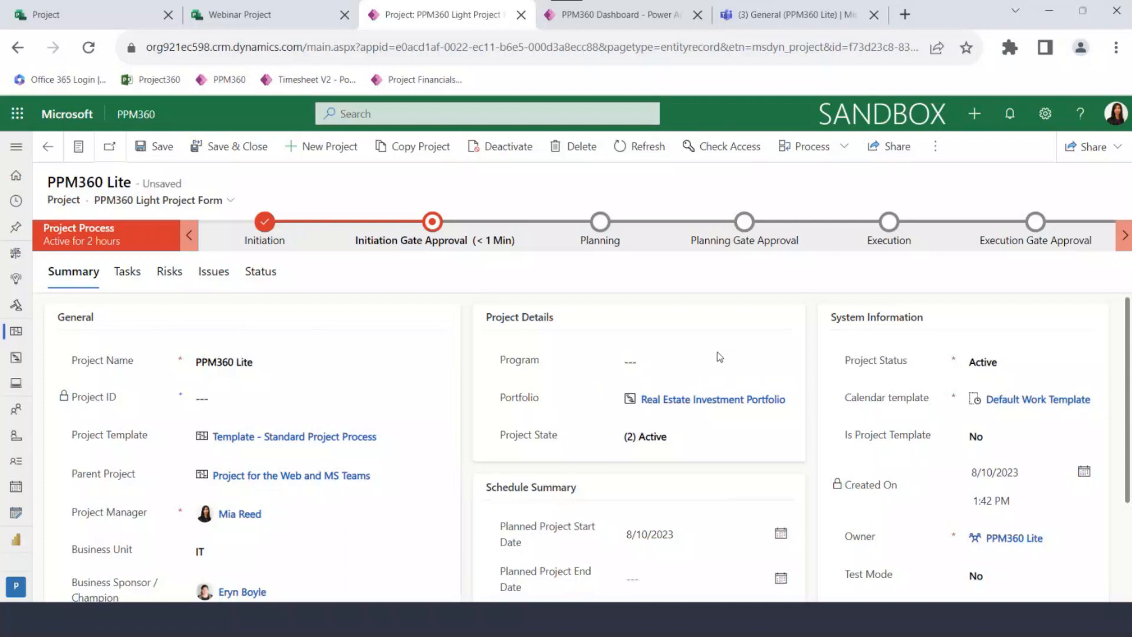
left_click(699, 362)
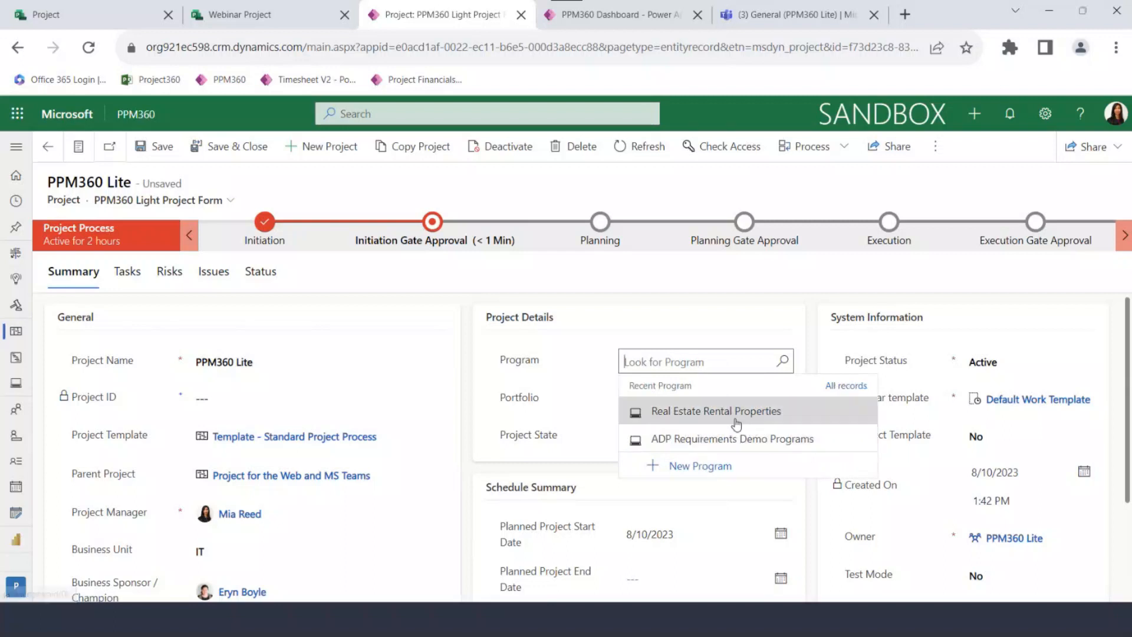
left_click(719, 411)
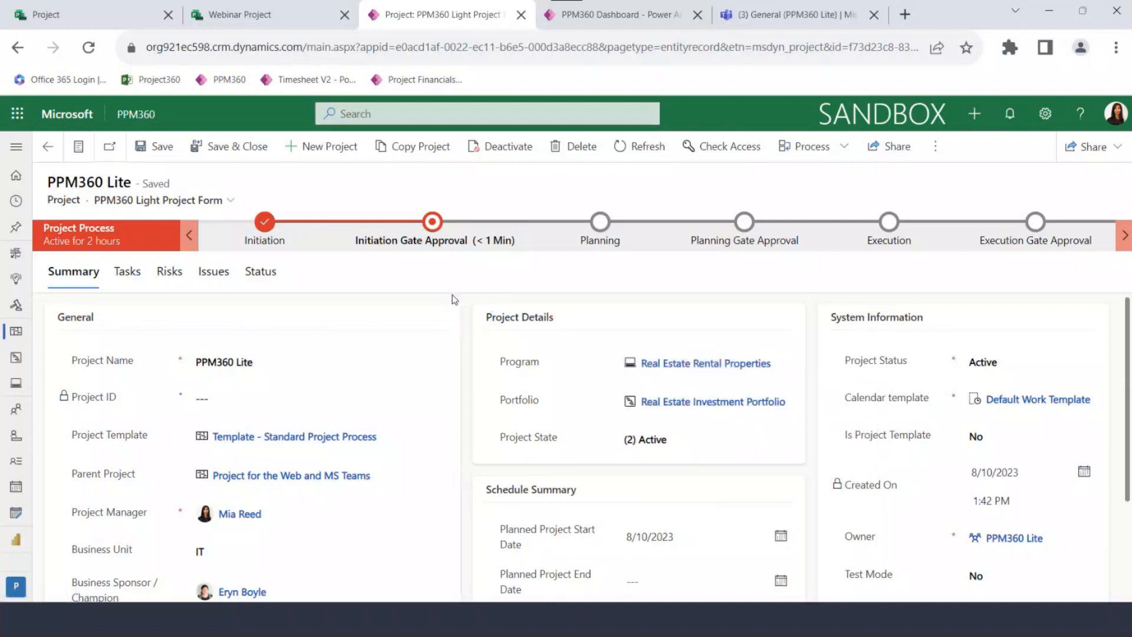
Review the summary's general fields, schedule dates, and Microsoft Teams and Planner Integration setting.
scroll(440, 327, "down", 1)
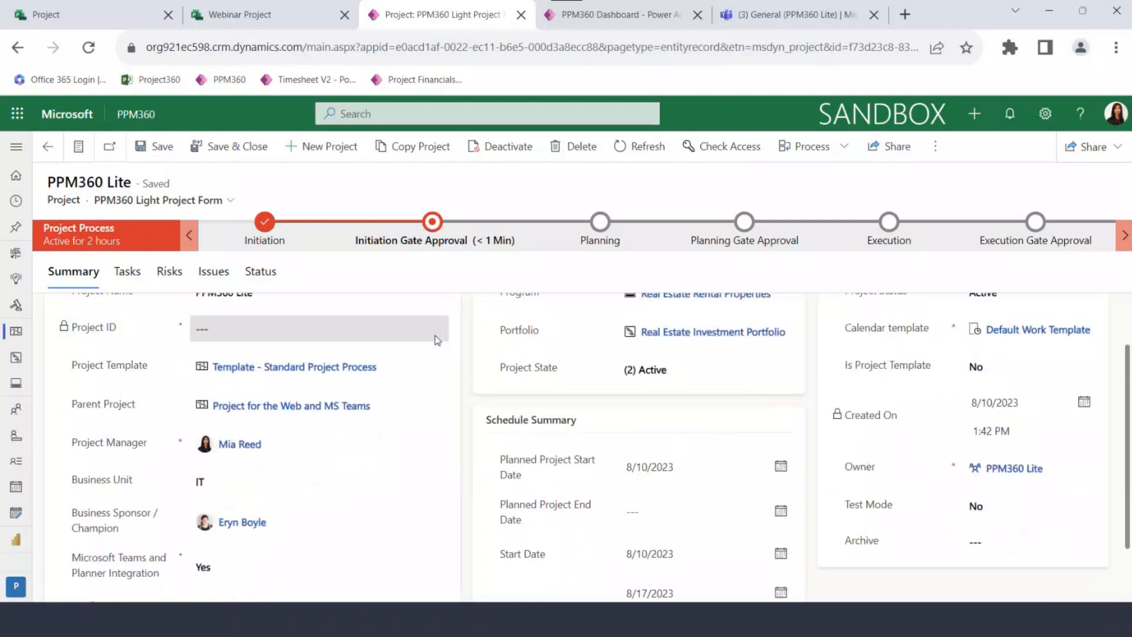
scroll(208, 389, "up", 1)
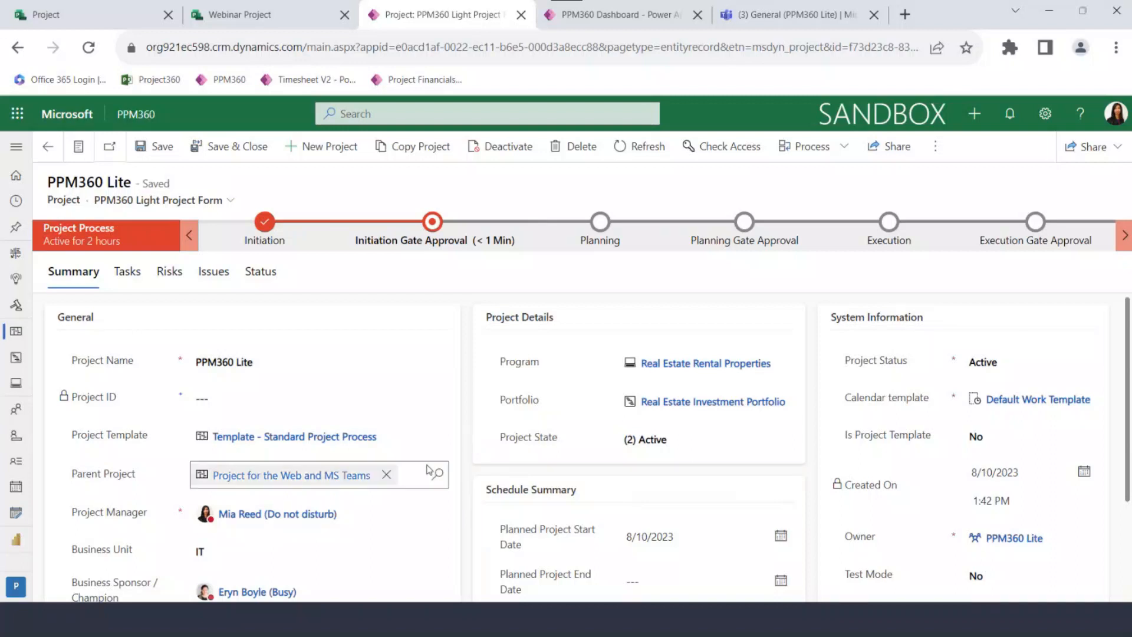
scroll(430, 470, "down", 1)
scroll(429, 470, "down", 1)
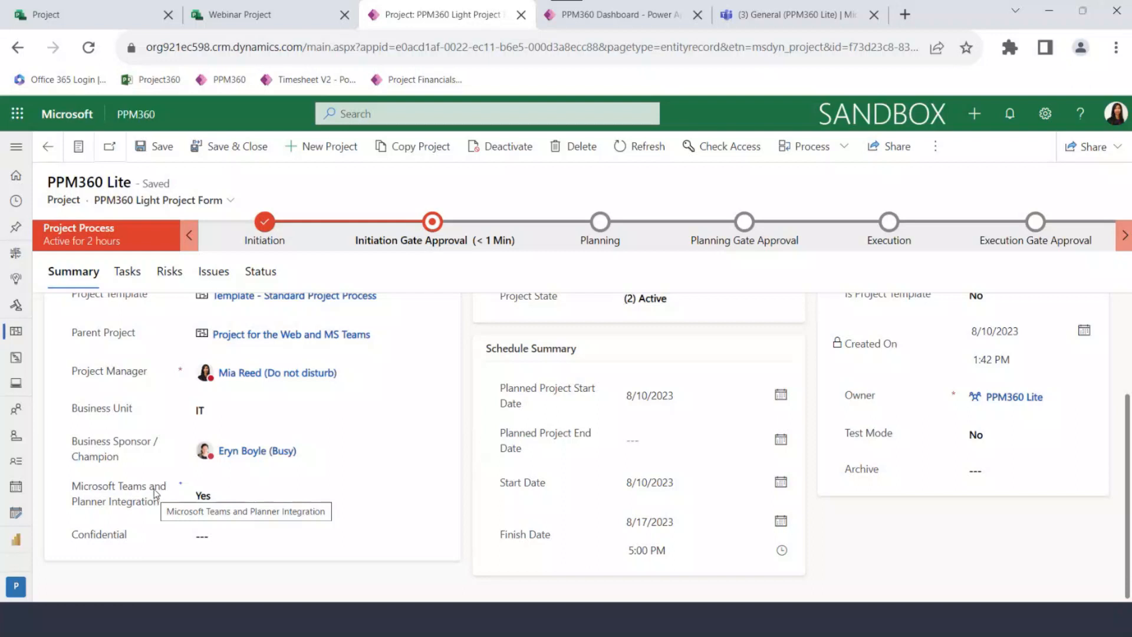
scroll(155, 494, "up", 1)
scroll(158, 470, "up", 1)
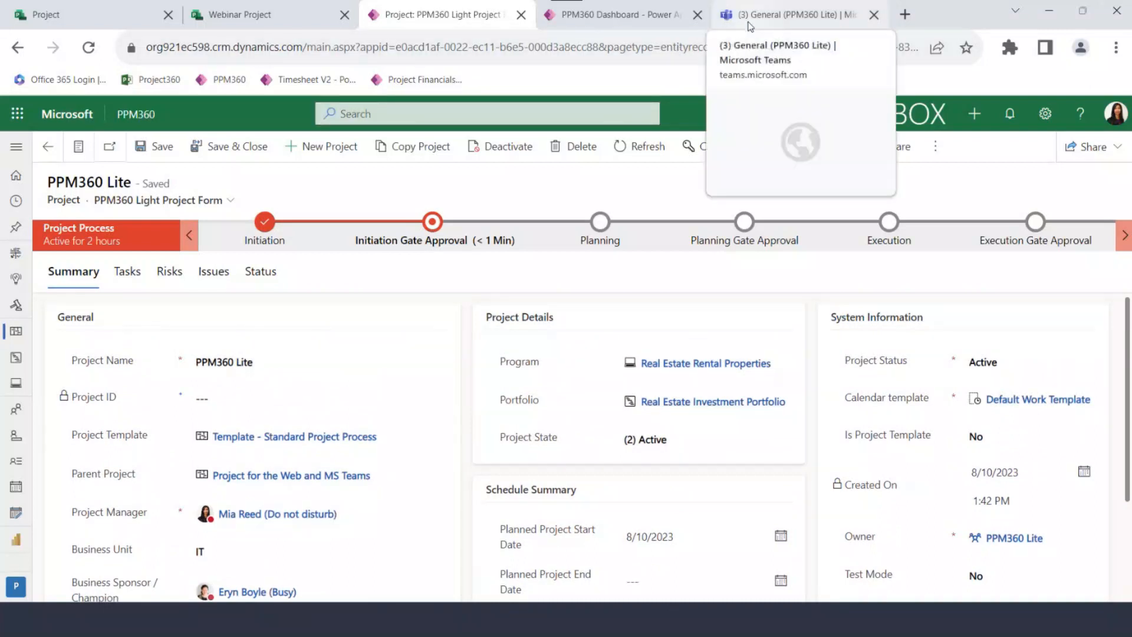
Switch to the PPM360 Lite team's General channel in Microsoft Teams and expand its Project Details tab.
left_click(16, 121)
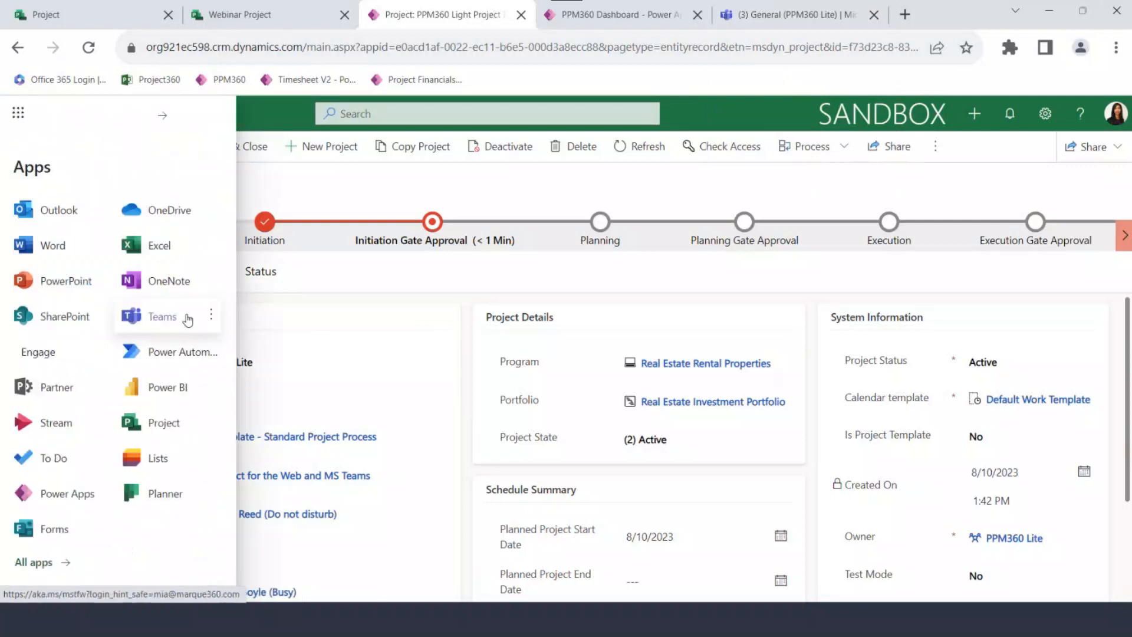
left_click(17, 114)
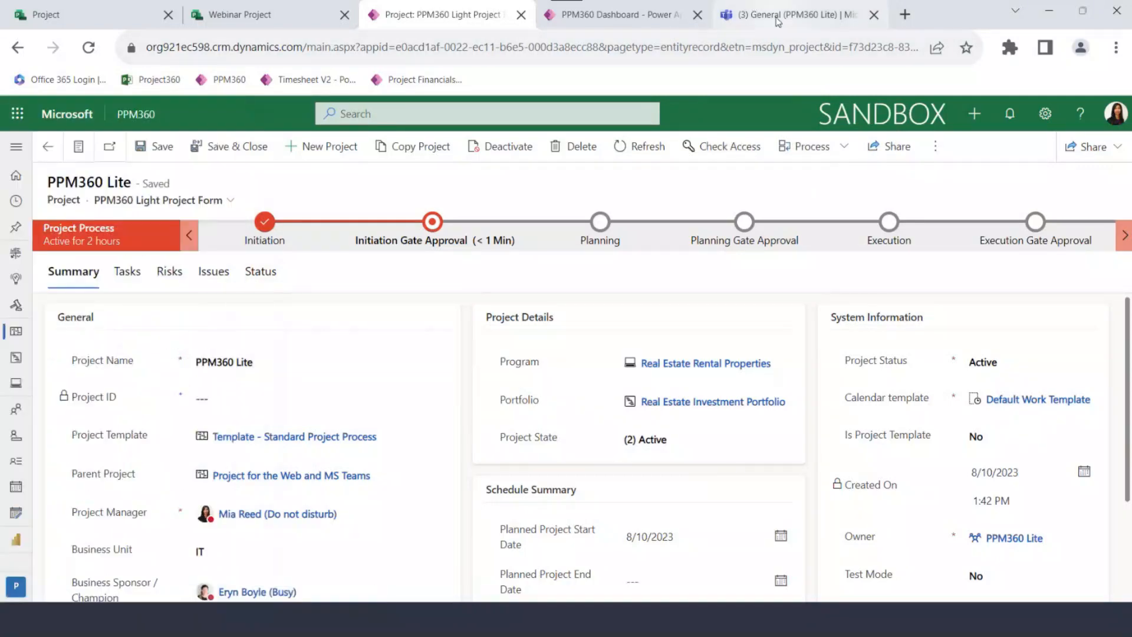
left_click(778, 17)
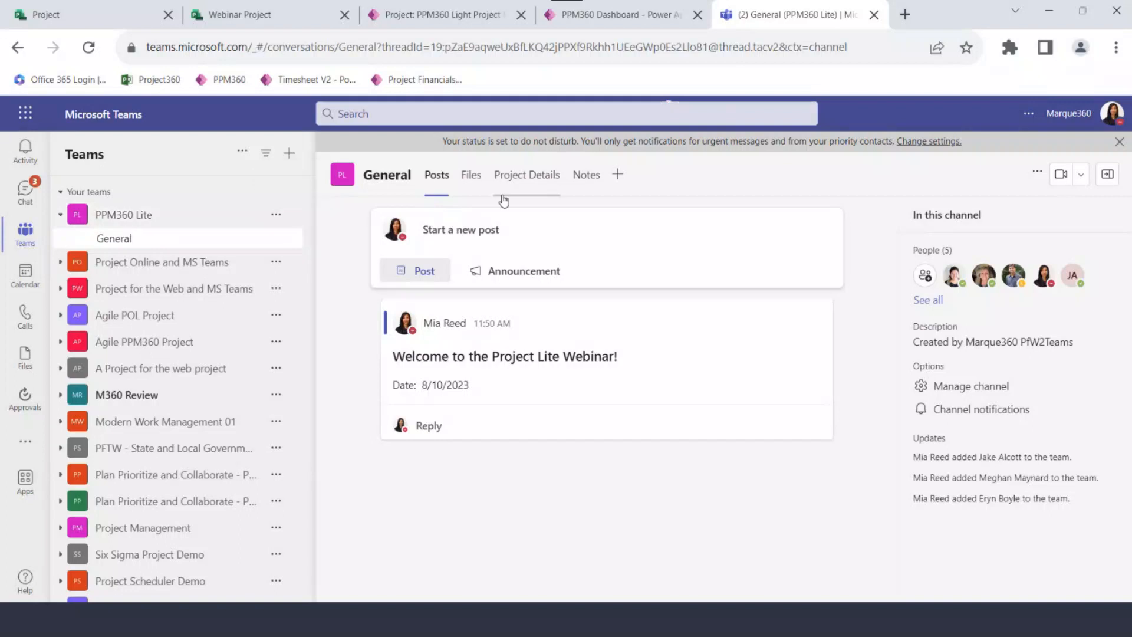
left_click(526, 187)
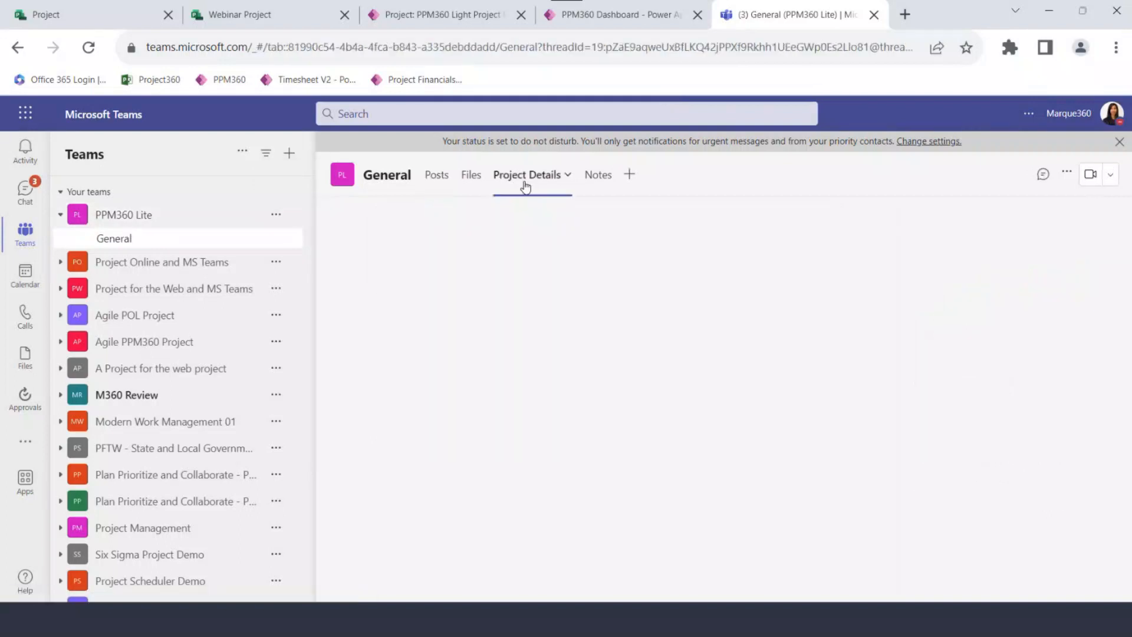
left_click(566, 183)
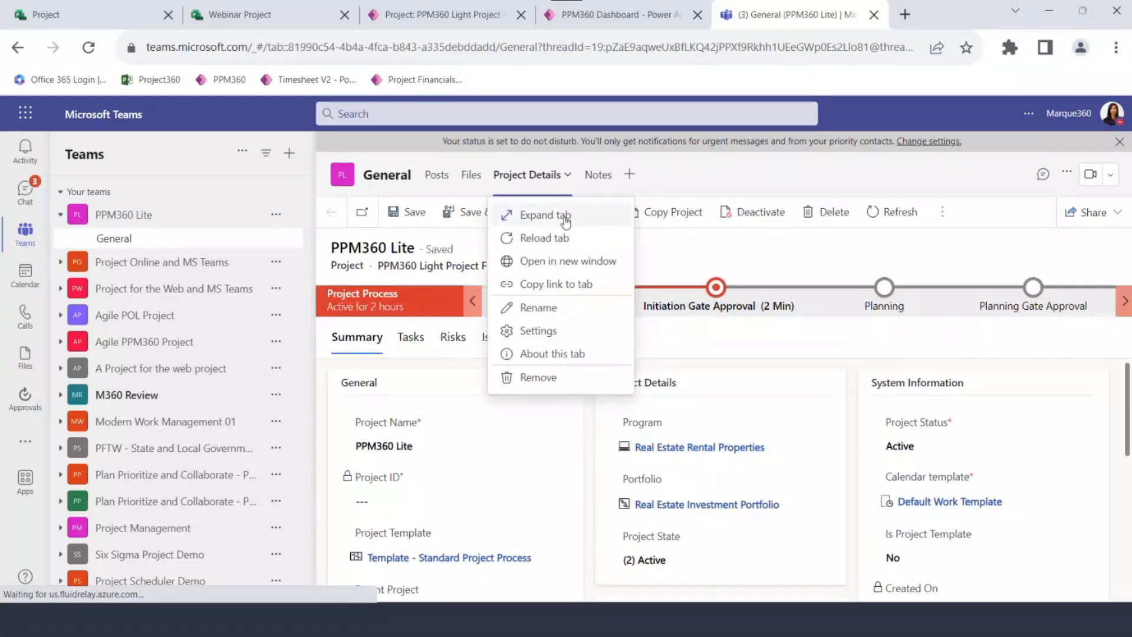
left_click(565, 218)
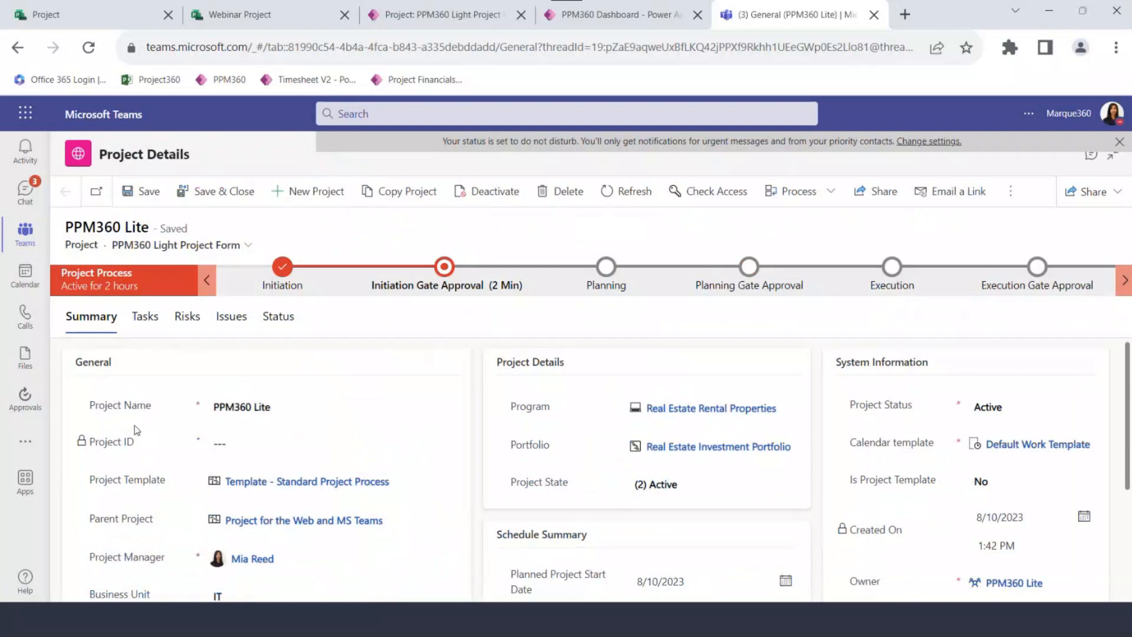
Look over the project summary, display the project's risks and check which risk views are available.
scroll(134, 442, "down", 3)
scroll(134, 466, "up", 3)
left_click(182, 322)
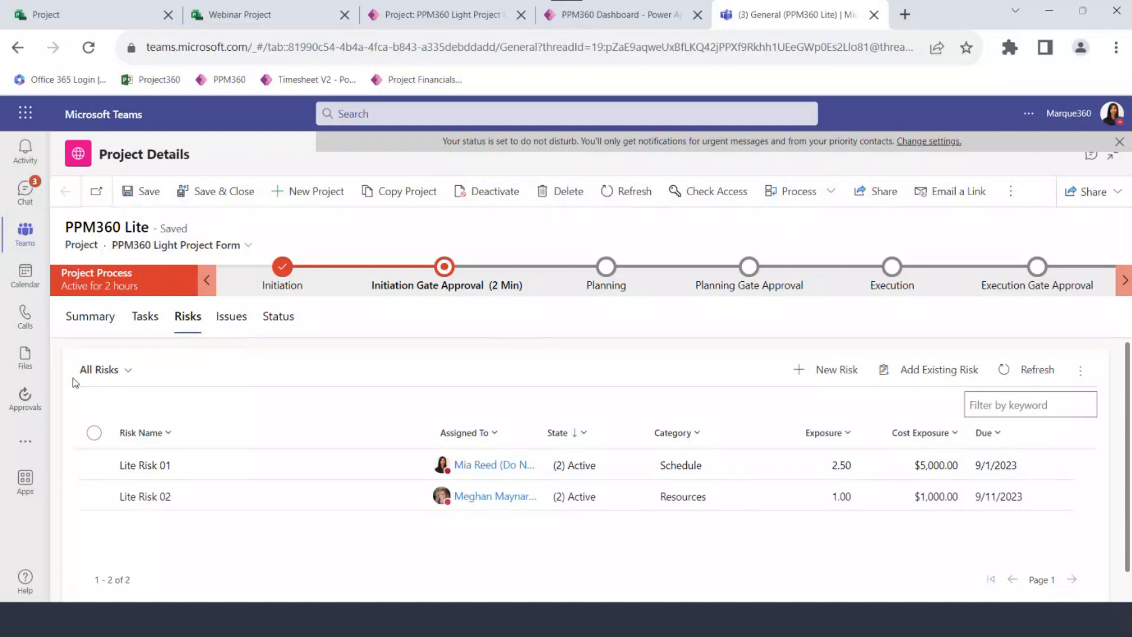
left_click(126, 379)
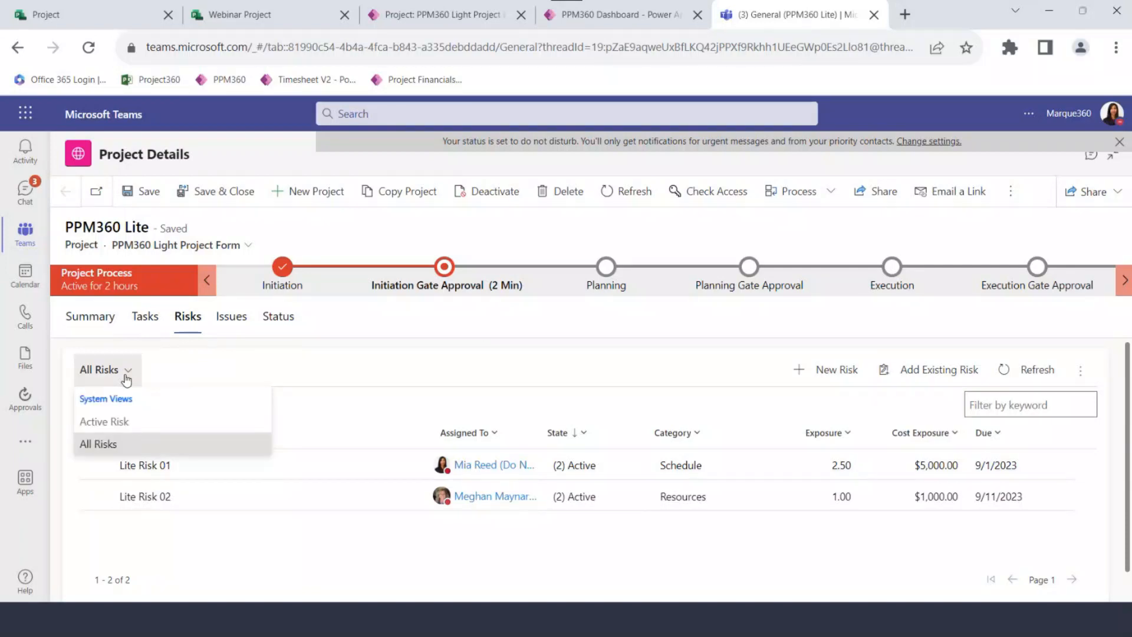
left_click(126, 379)
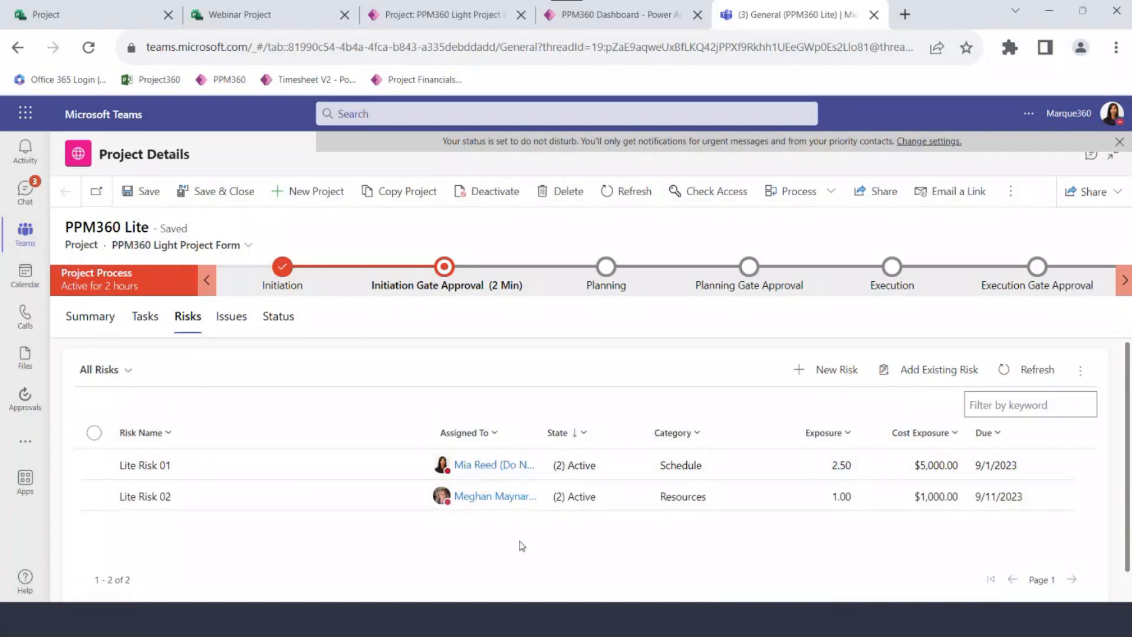
Open Lite Risk 01 for editing and review its general information, including category options, due date and assignee.
left_click(359, 468)
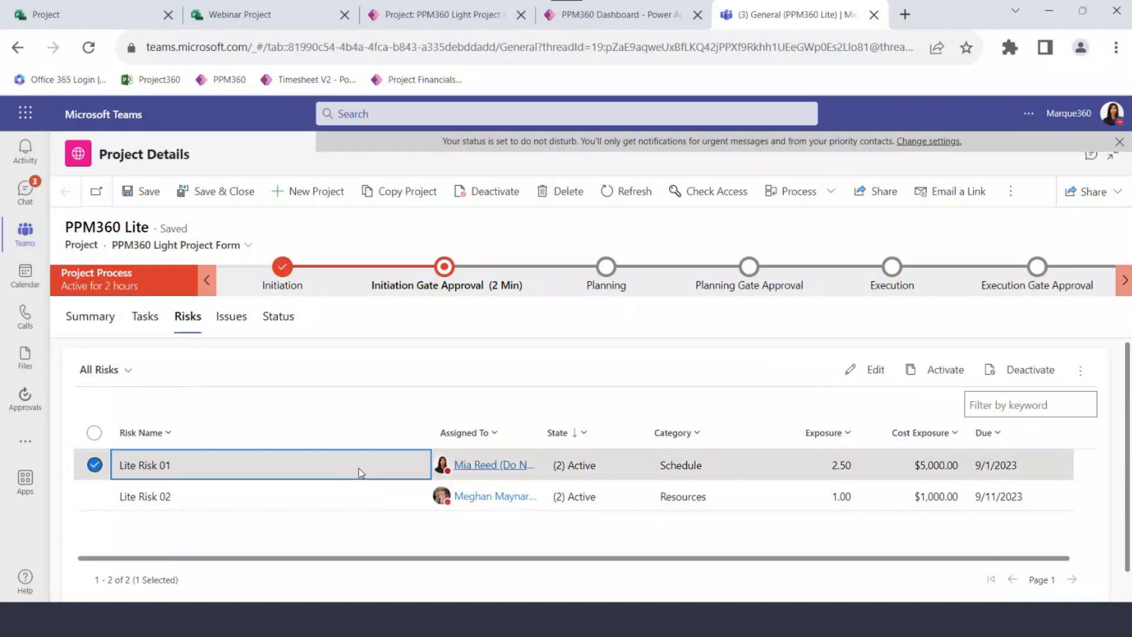
left_click(872, 370)
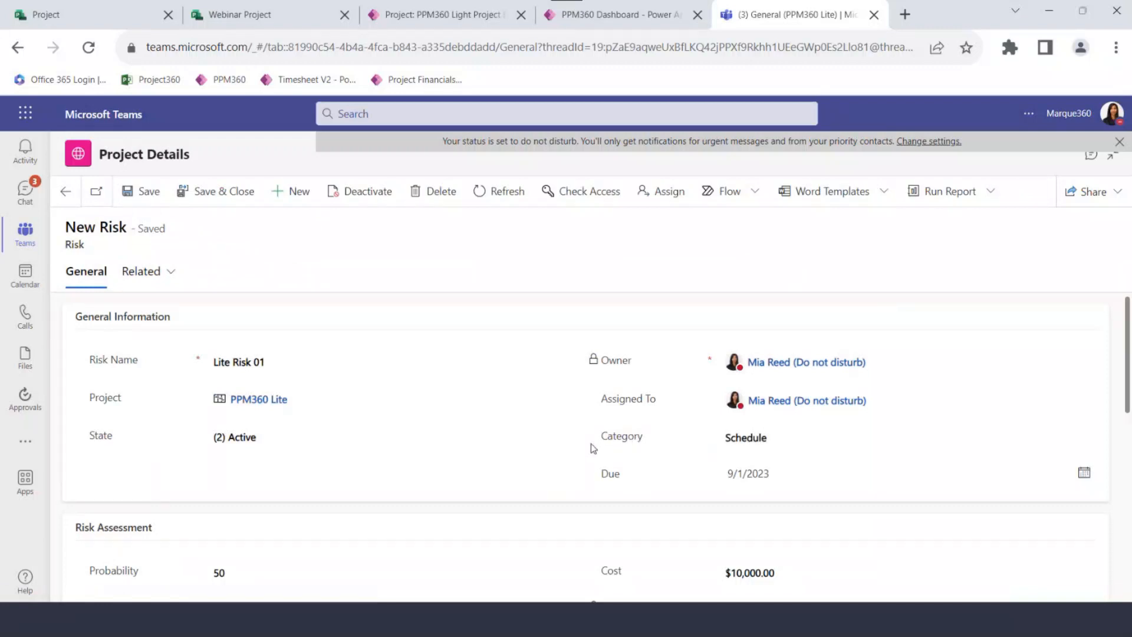
scroll(591, 443, "down", 1)
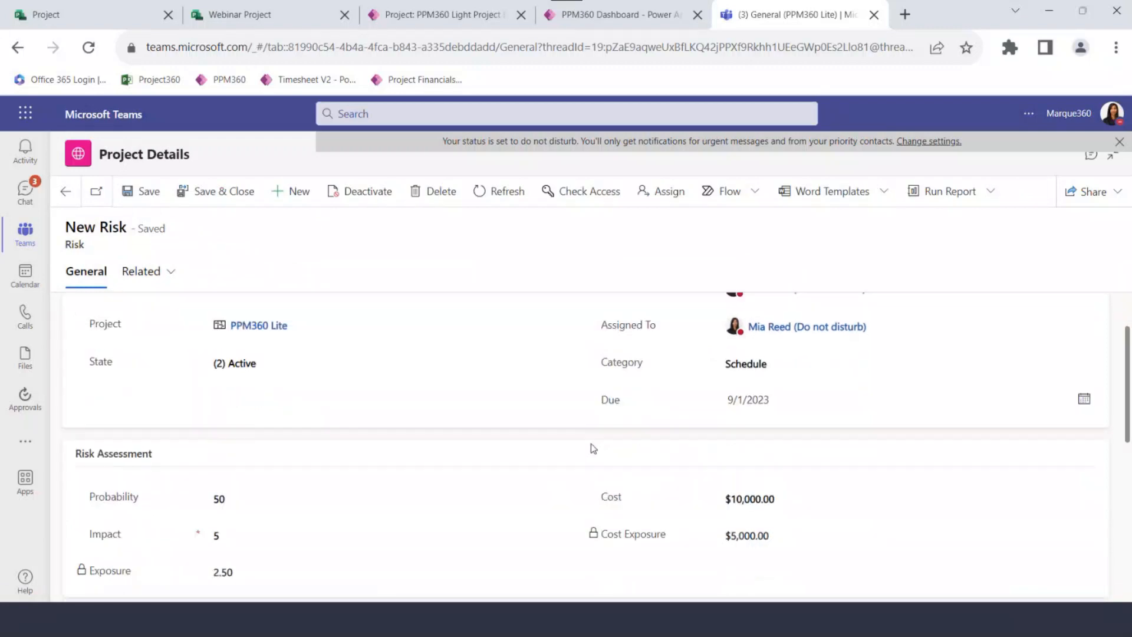
scroll(591, 444, "up", 1)
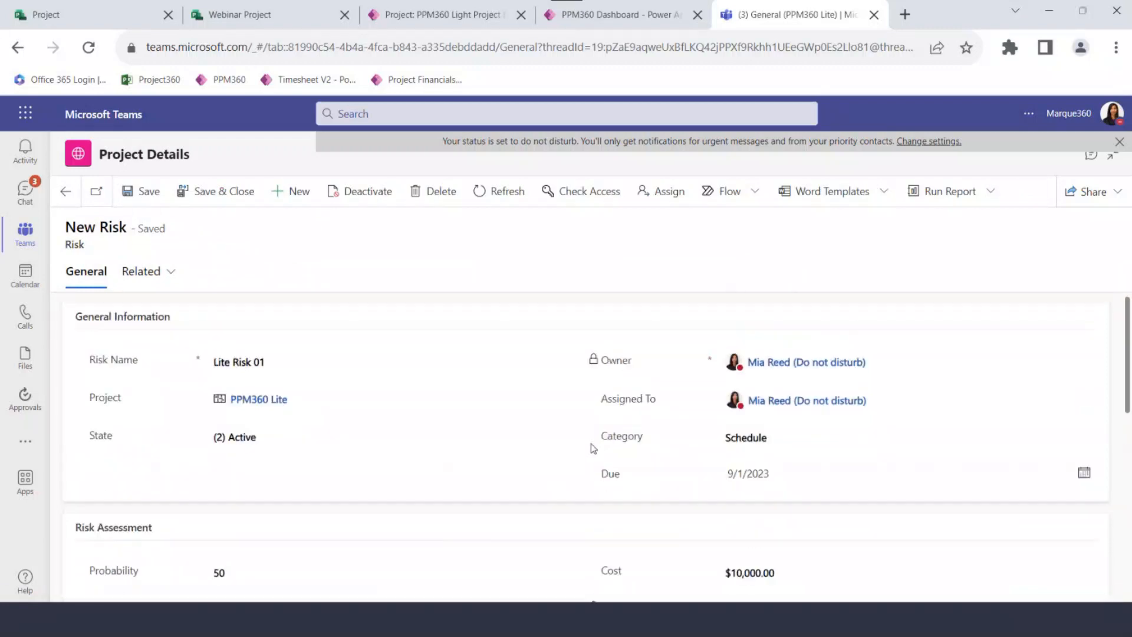
left_click(799, 443)
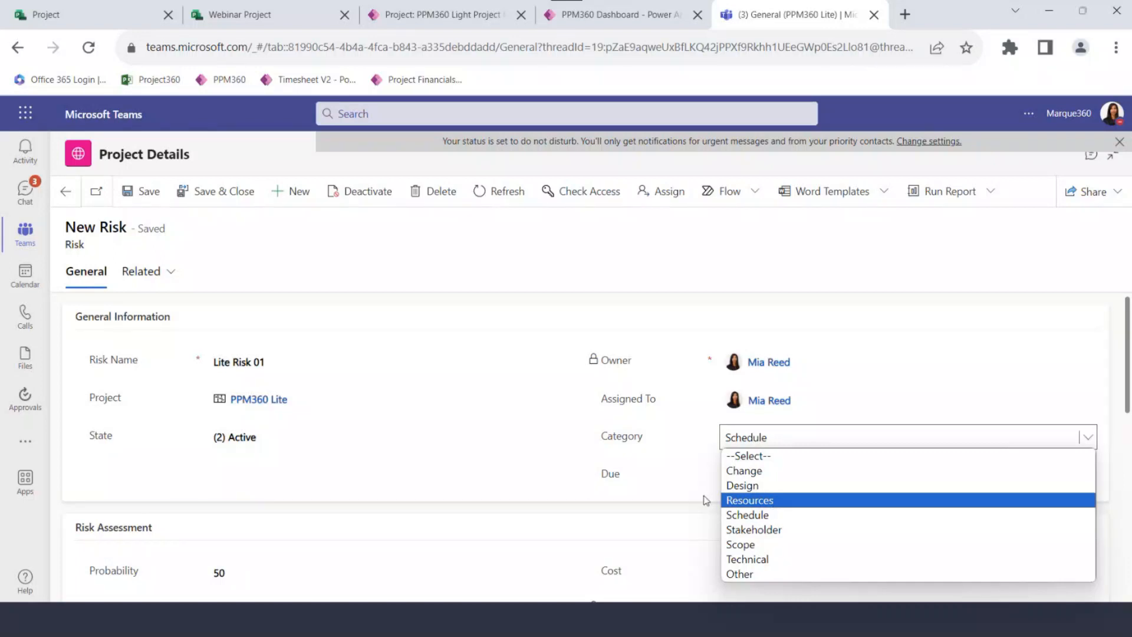
left_click(640, 490)
left_click(739, 471)
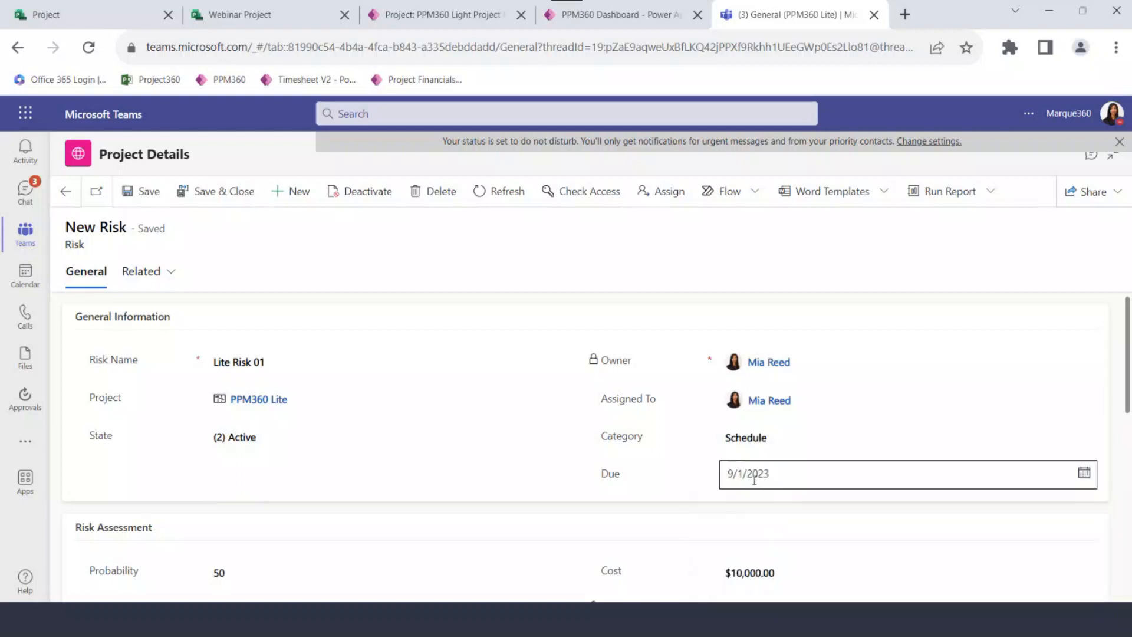
left_click(755, 412)
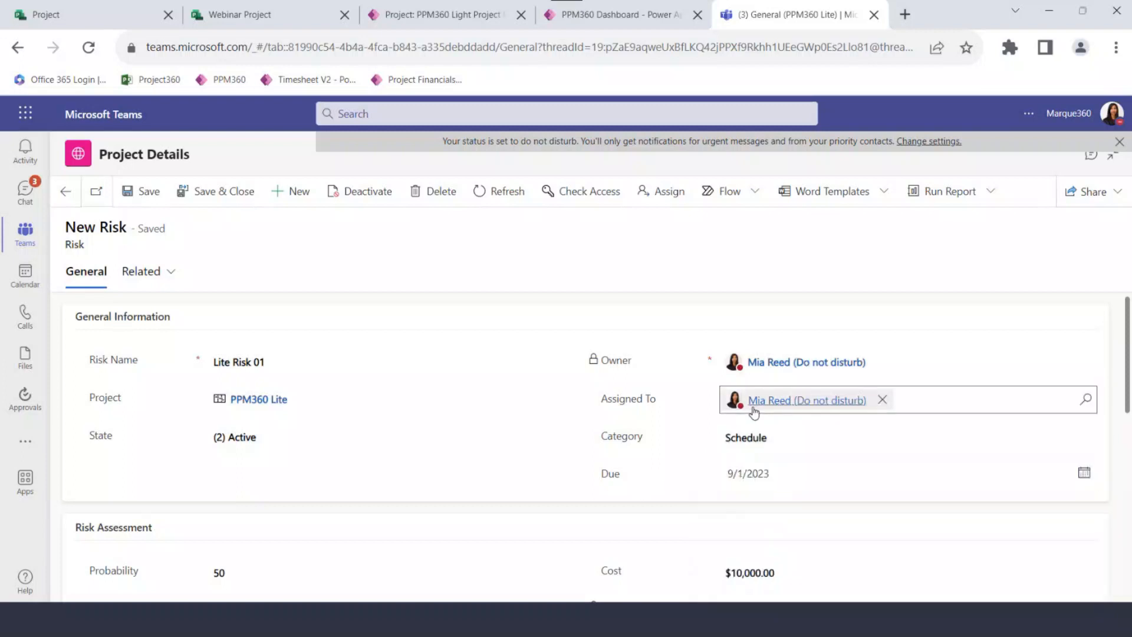
Review the risk's assessment and narrative fields, and save and close the record.
scroll(710, 437, "down", 3)
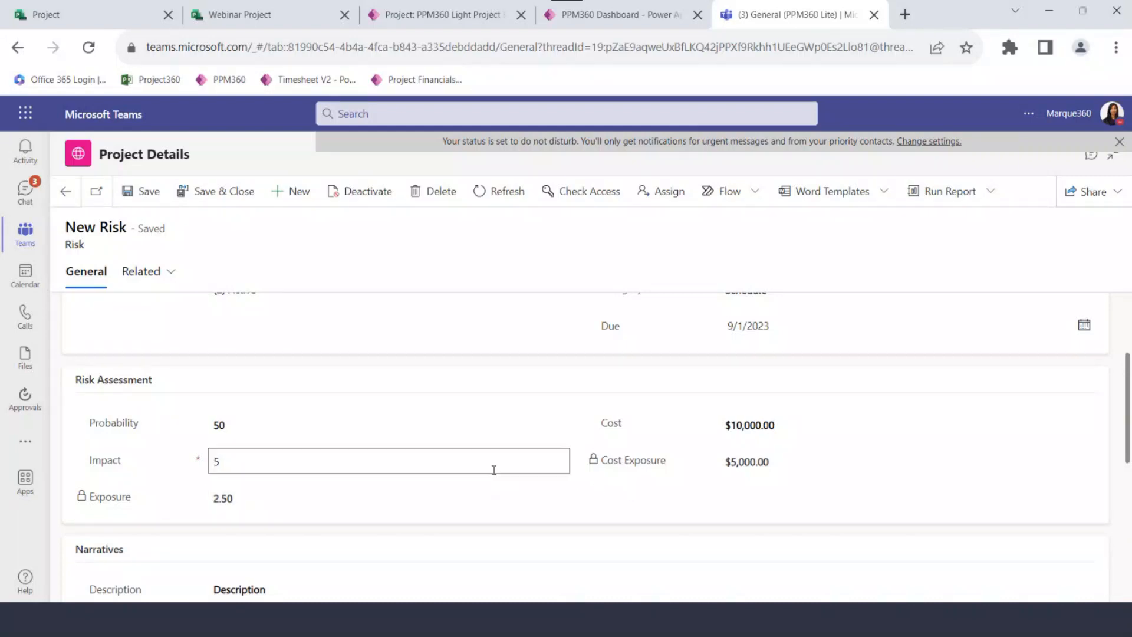
scroll(493, 468, "down", 1)
scroll(493, 471, "down", 2)
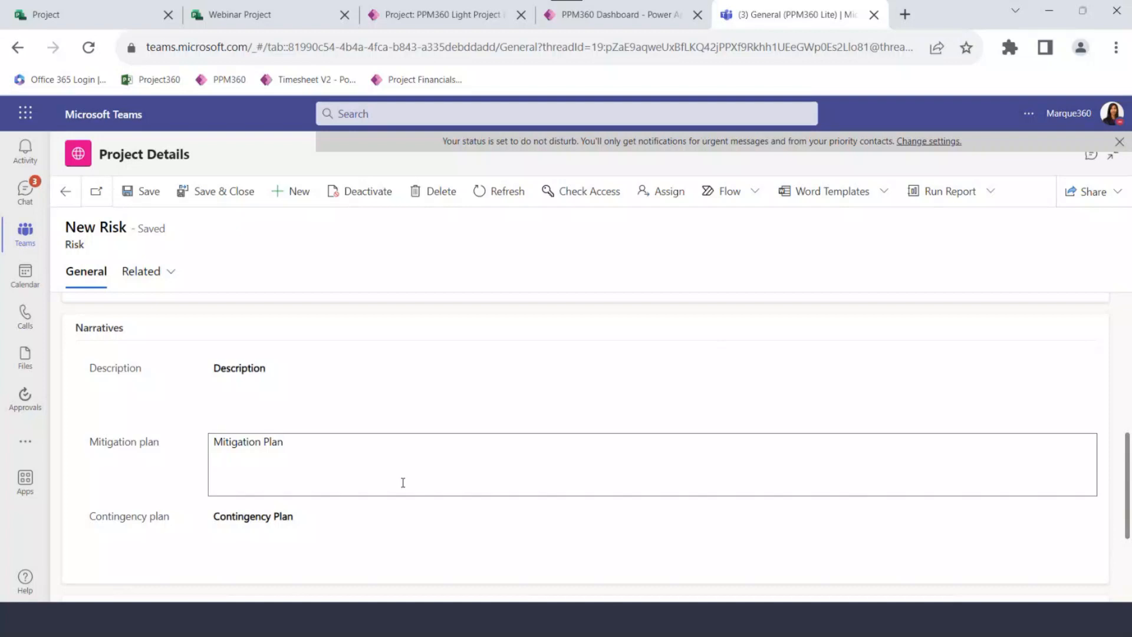
scroll(403, 482, "up", 5)
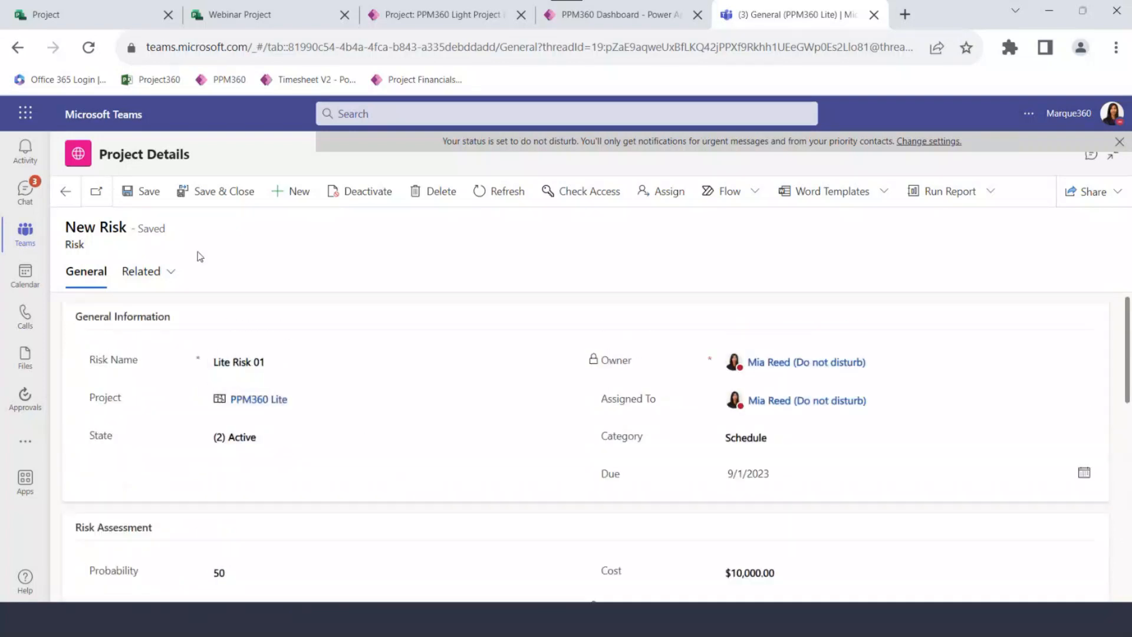
left_click(220, 202)
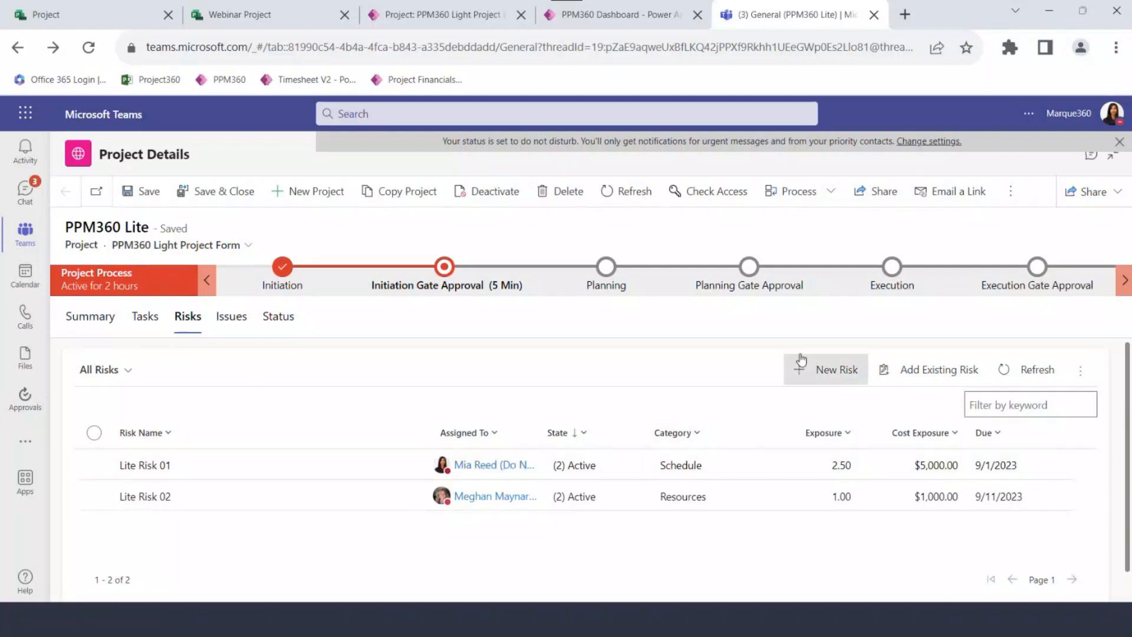
Display the project's issues, preview the blank new issue form and return to the issue list.
left_click(233, 318)
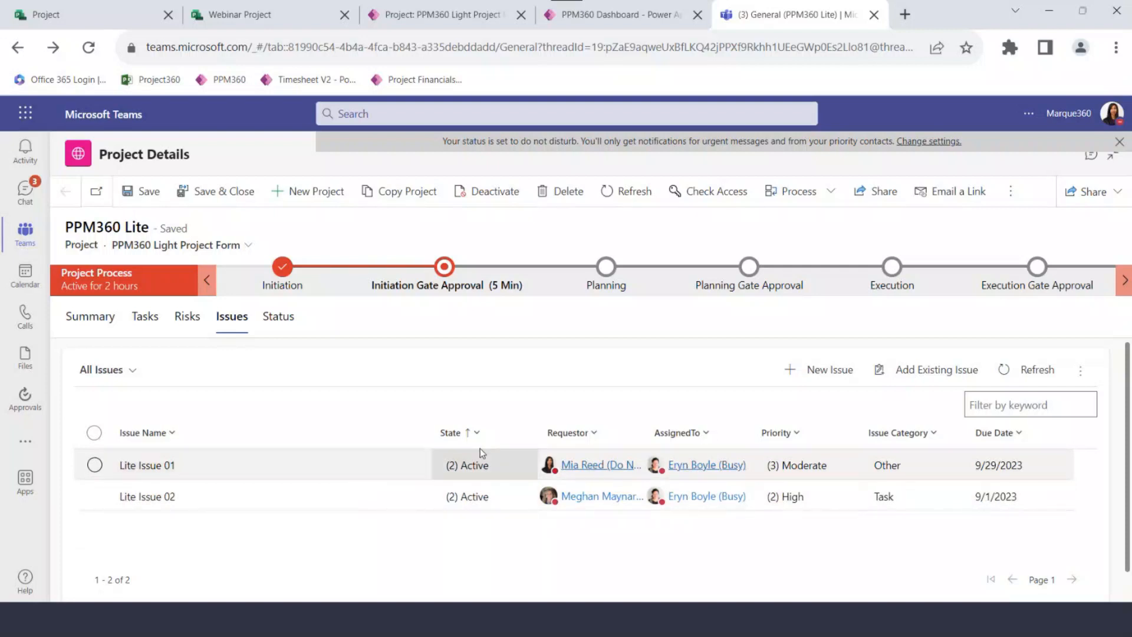
left_click(800, 382)
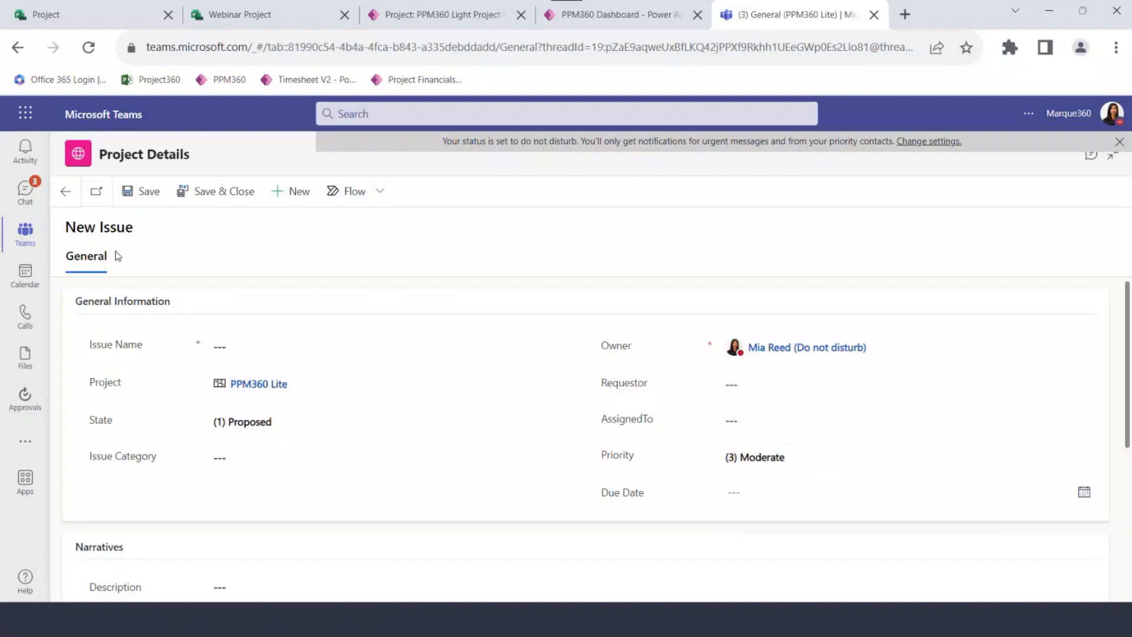
left_click(66, 196)
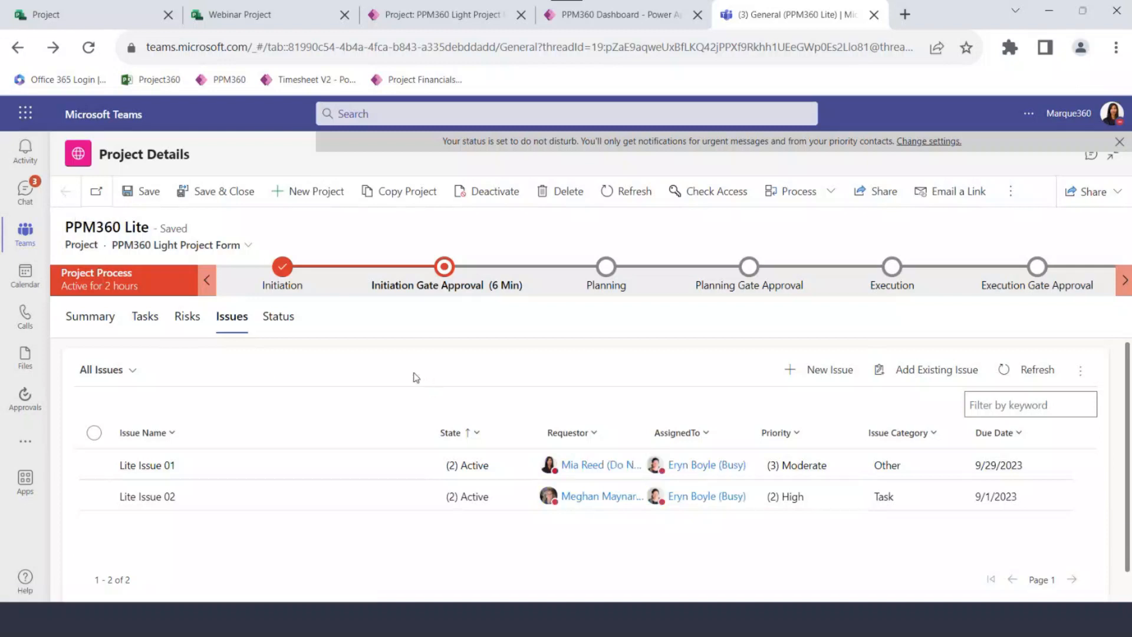
Review the project's status summary health indicators and its list of status reports.
left_click(279, 319)
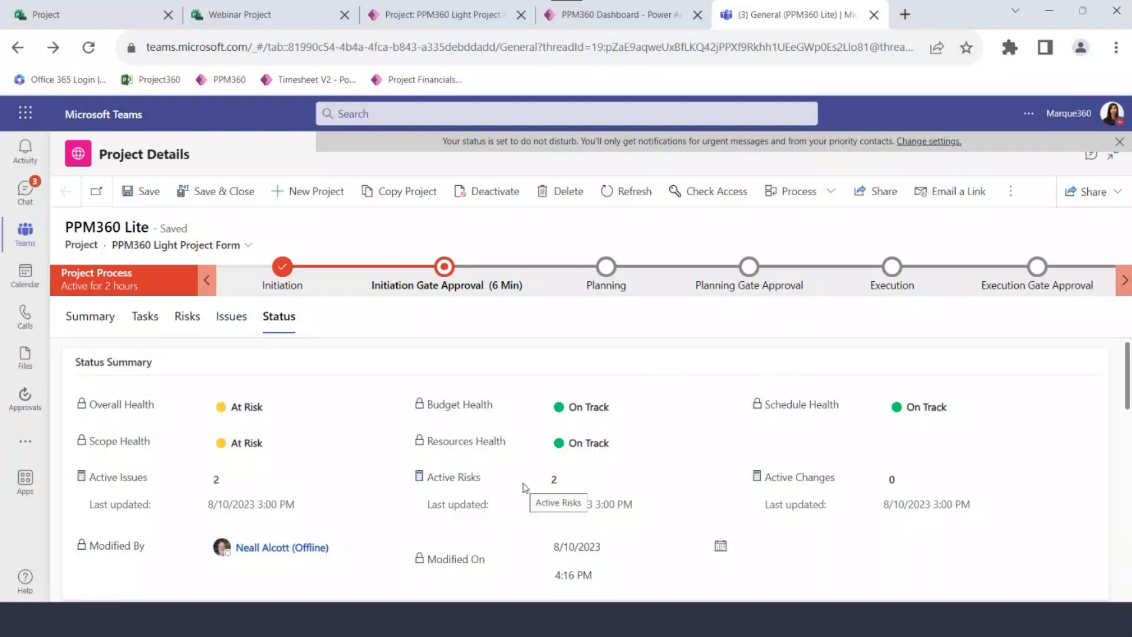
scroll(529, 487, "down", 3)
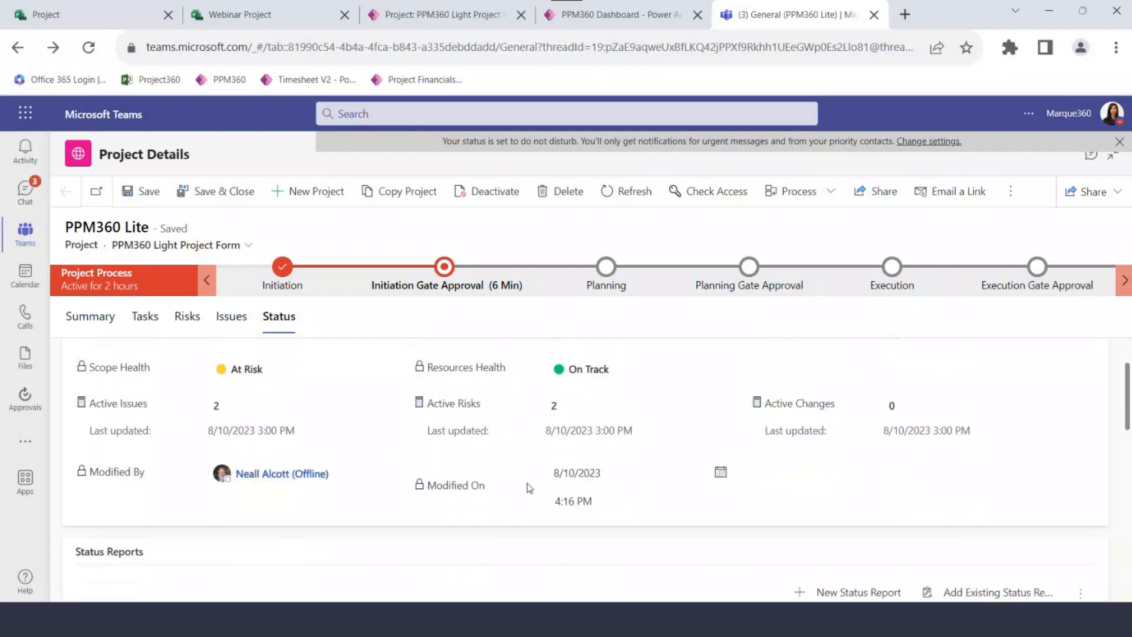
scroll(529, 487, "down", 2)
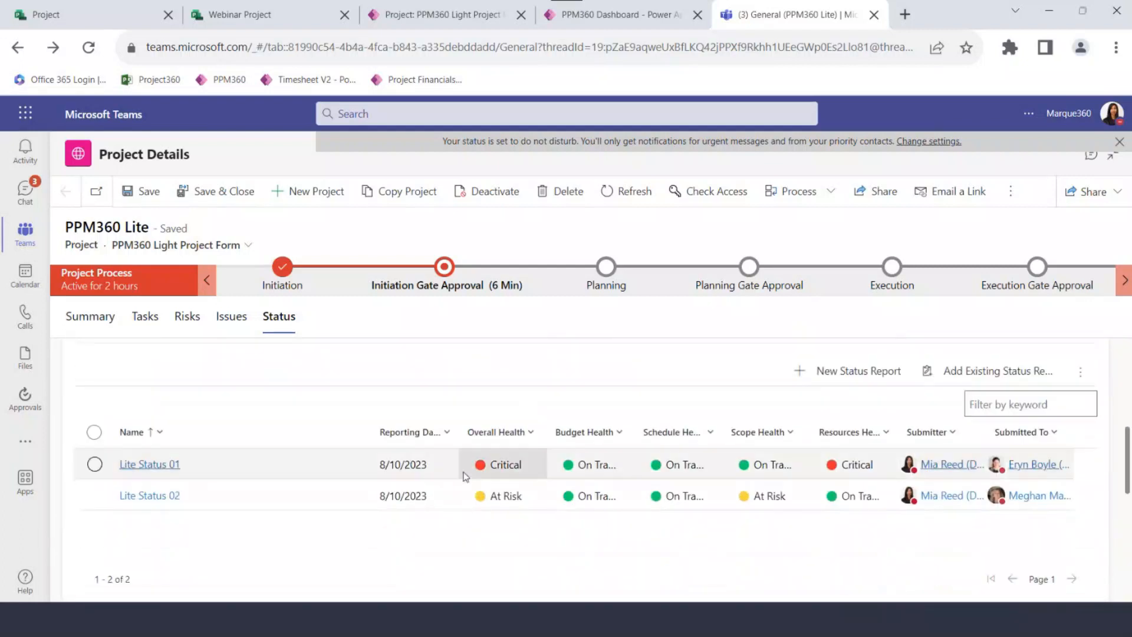
scroll(220, 440, "up", 1)
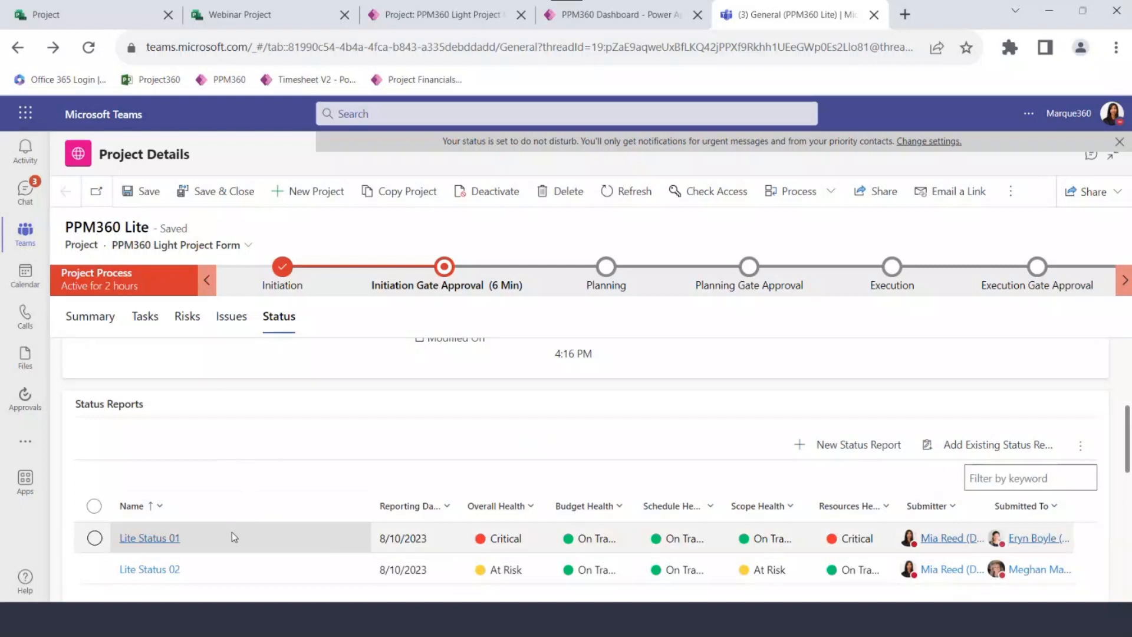
scroll(243, 562, "down", 2)
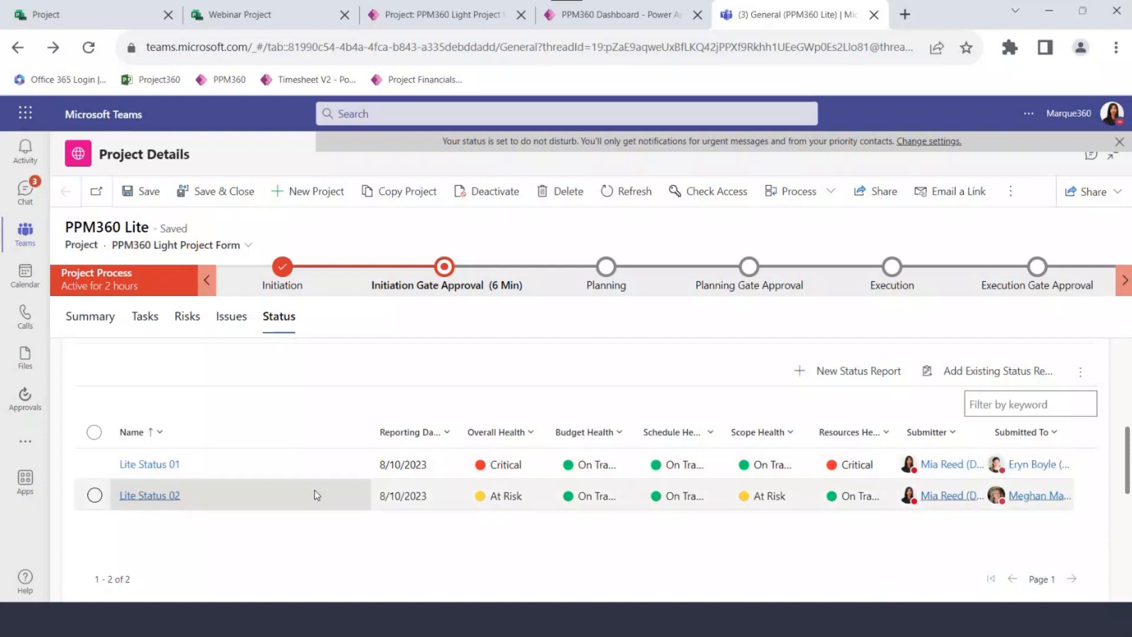
Create a new status report named Update 03 with the reporting date 8/10/2023.
left_click(823, 380)
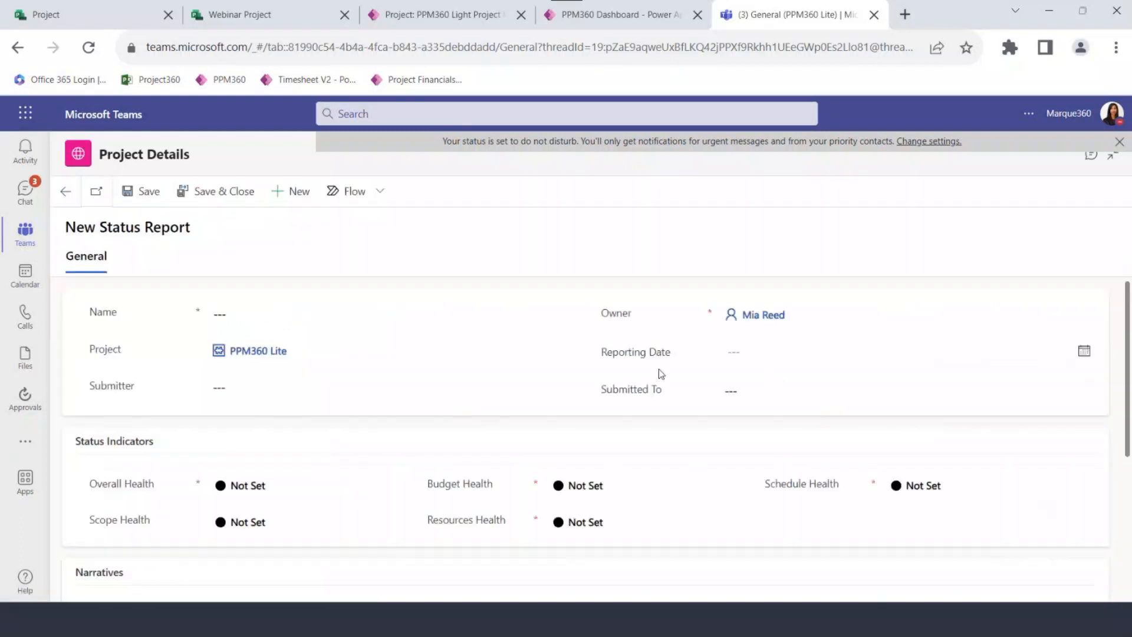
left_click(284, 317)
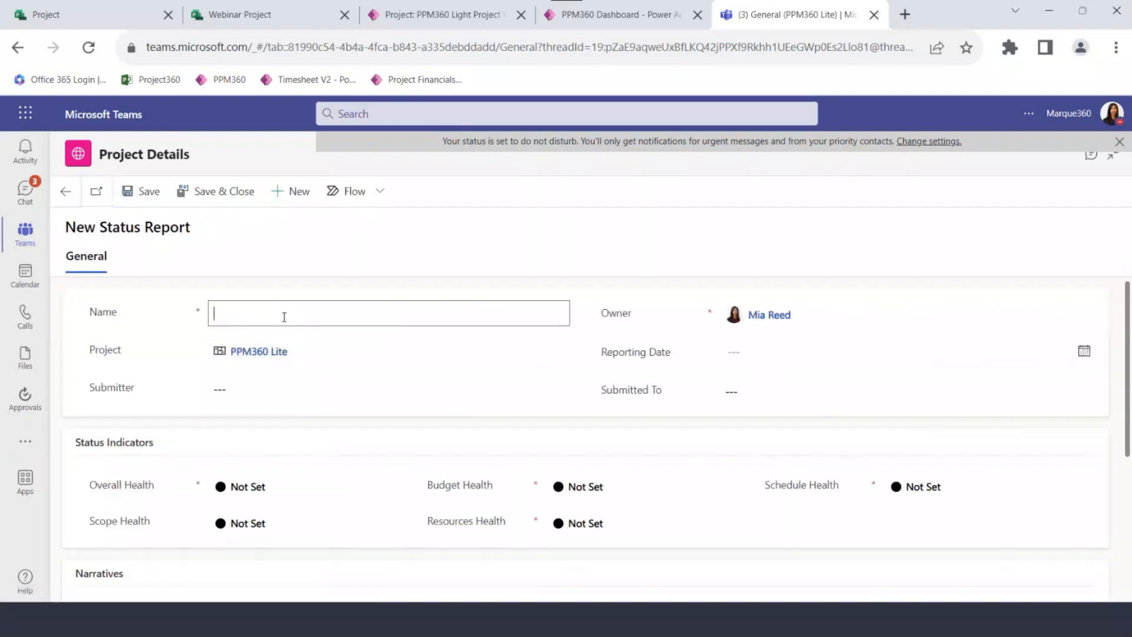
type("Update 03")
left_click(811, 354)
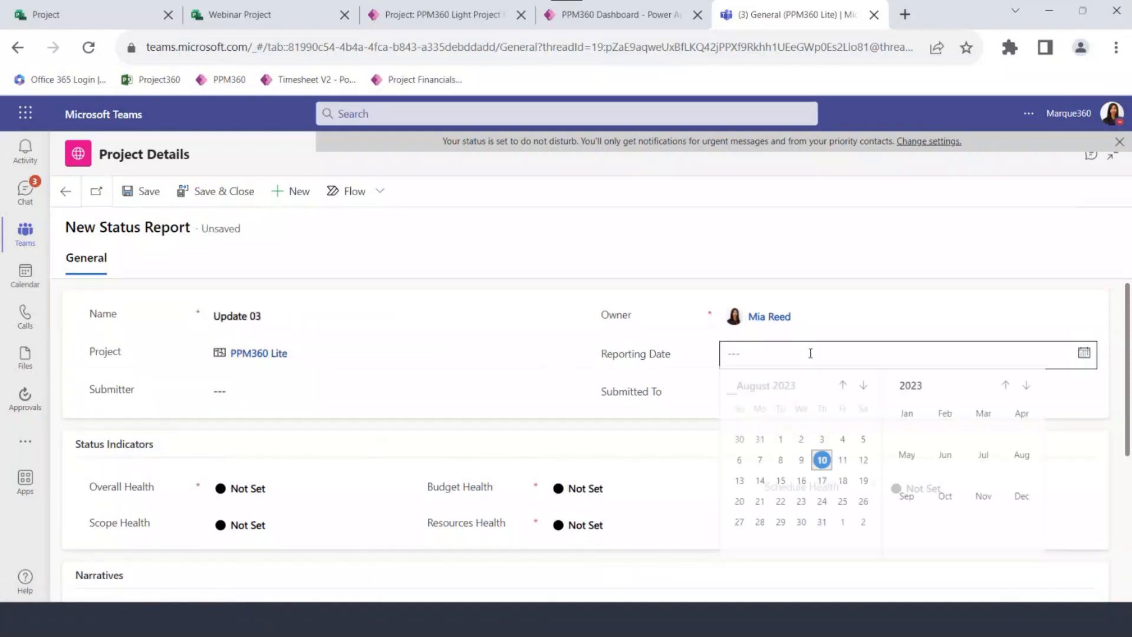
left_click(822, 463)
Assign the status report's submitter and the recipient it is submitted to by looking up each user's name.
left_click(294, 394)
type("mia")
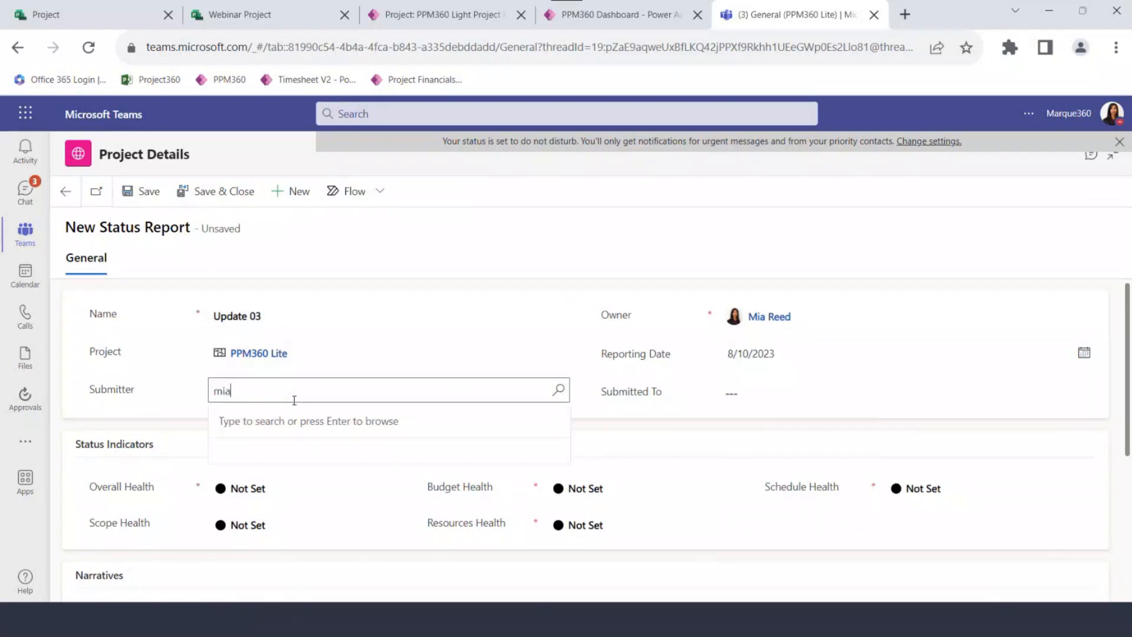
left_click(299, 447)
left_click(740, 392)
type("meghan")
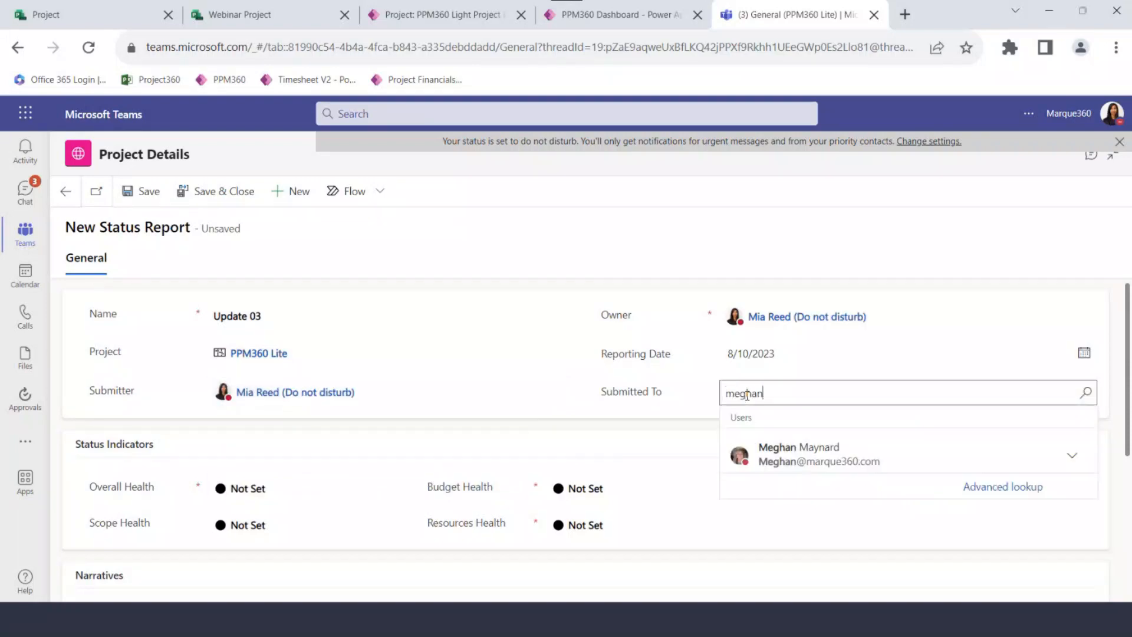
left_click(804, 453)
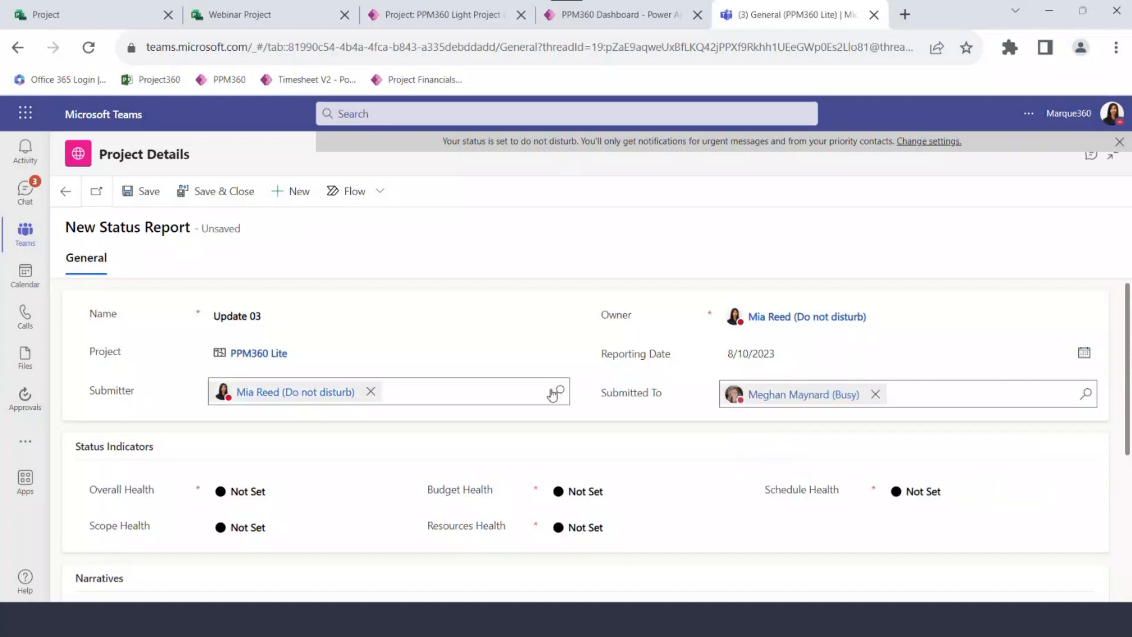
mouse_move(342, 398)
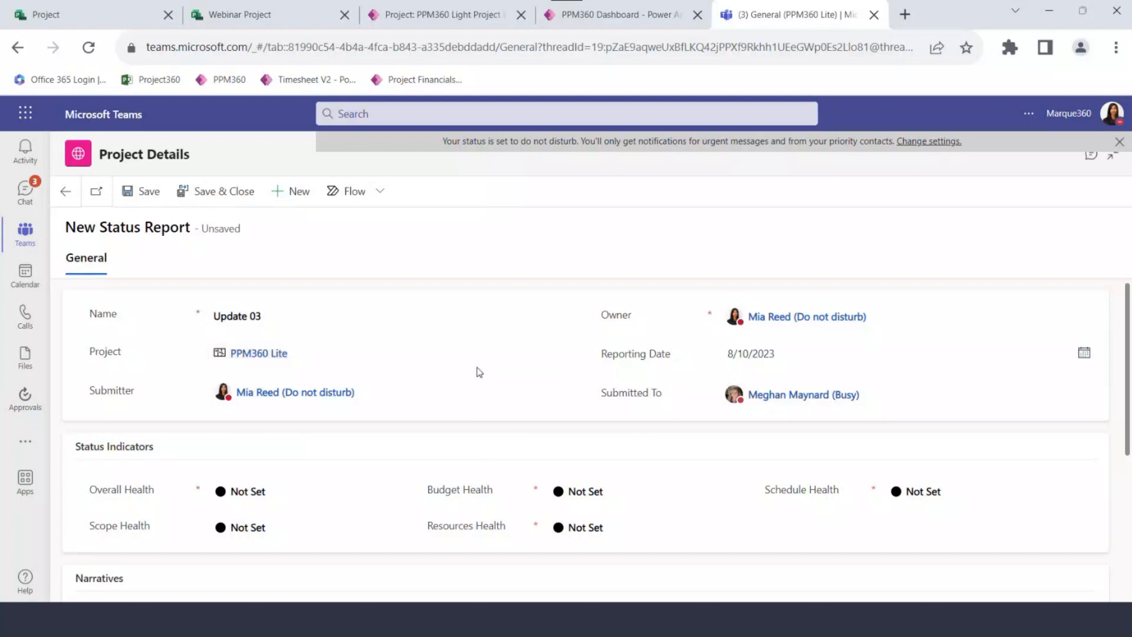
Set the status report's Overall Health and Scope Health to At Risk.
scroll(479, 372, "down", 3)
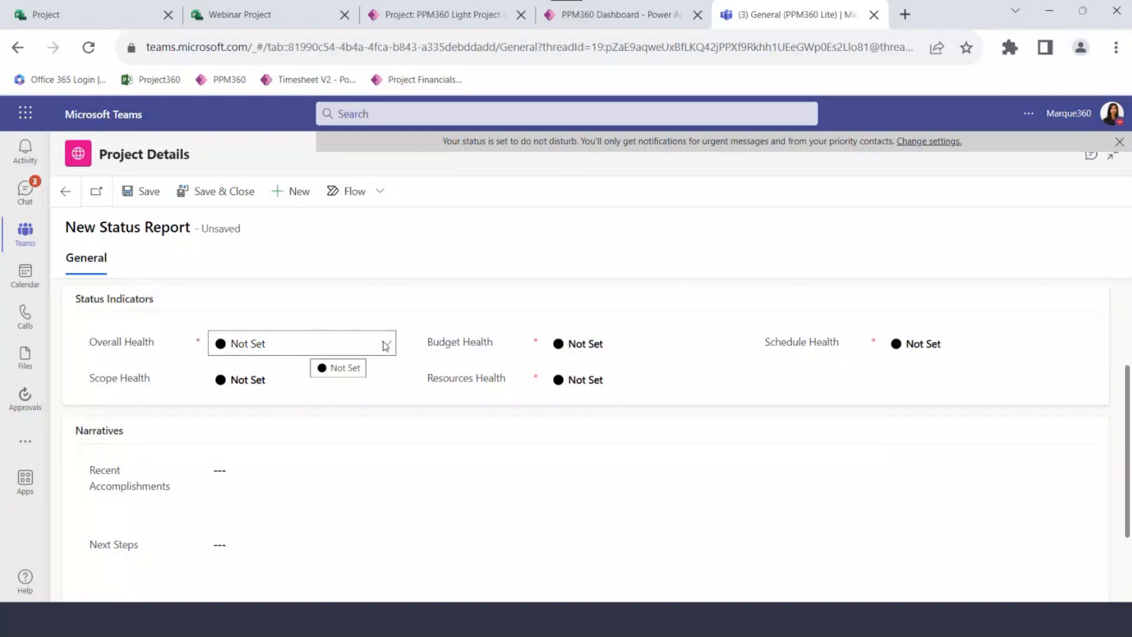
left_click(384, 344)
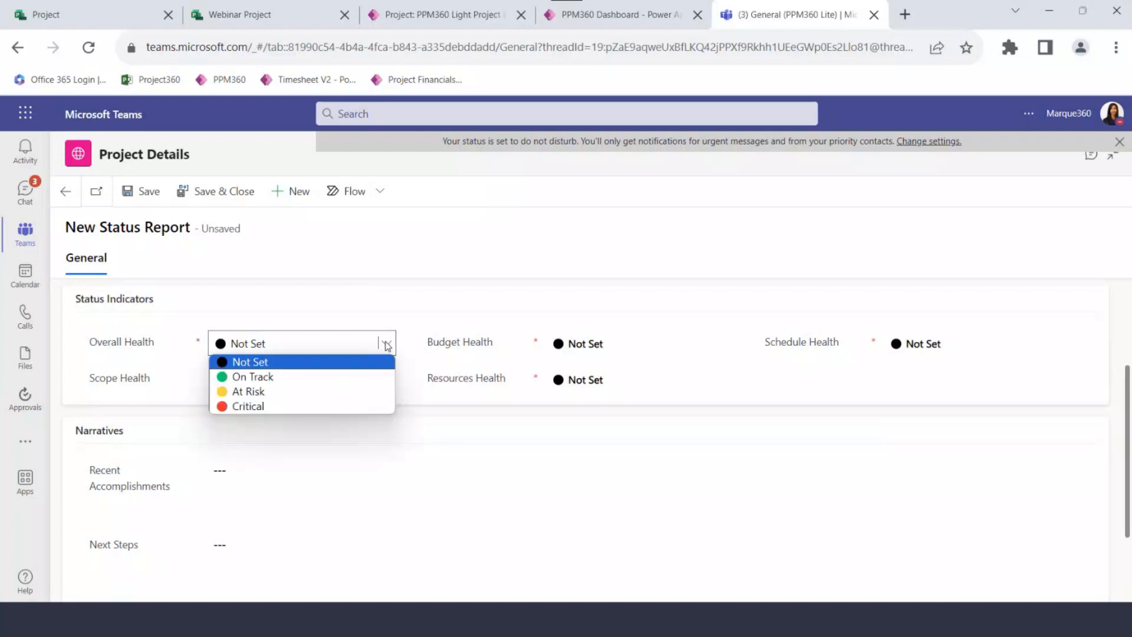
left_click(361, 391)
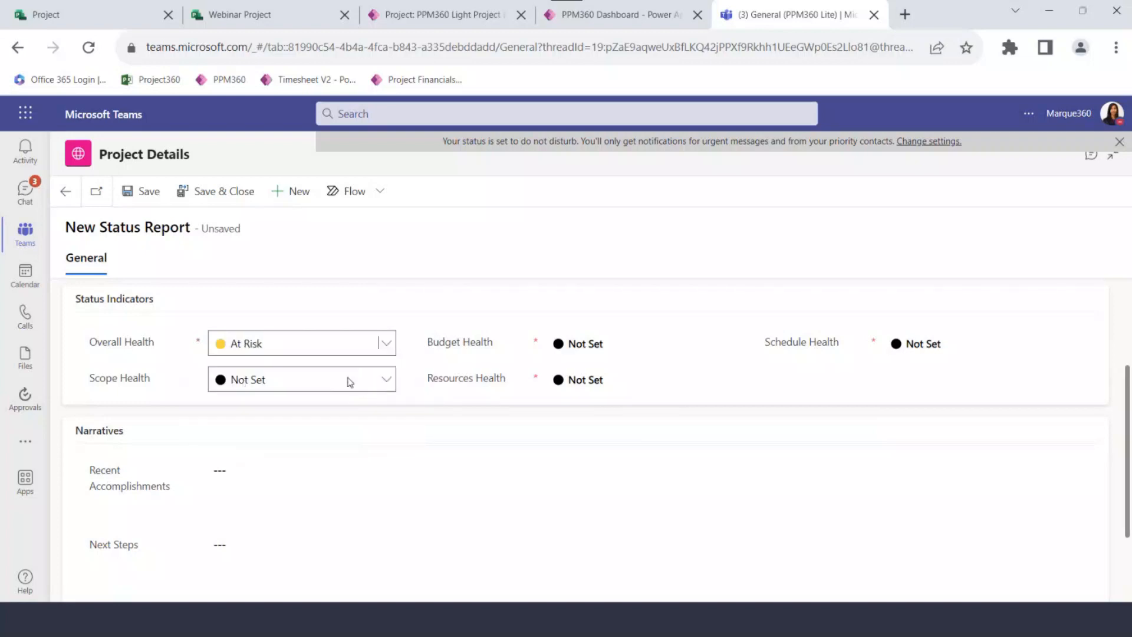
left_click(389, 383)
left_click(322, 449)
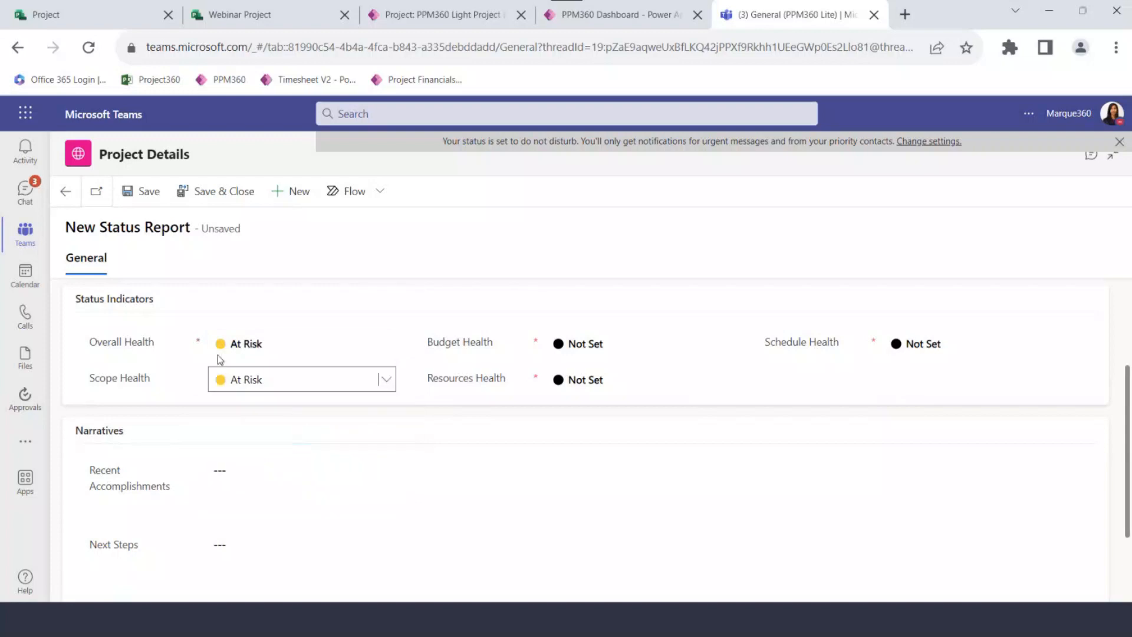
Set the status report's Budget Health and Resources Health to On Track.
left_click(584, 346)
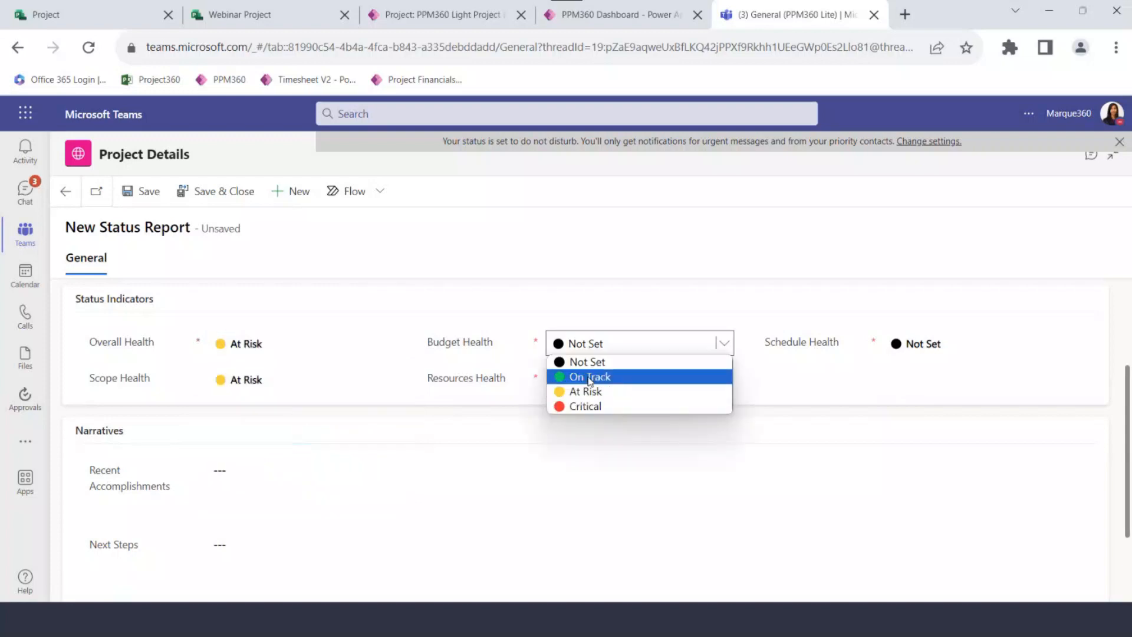
left_click(591, 378)
left_click(580, 384)
left_click(590, 413)
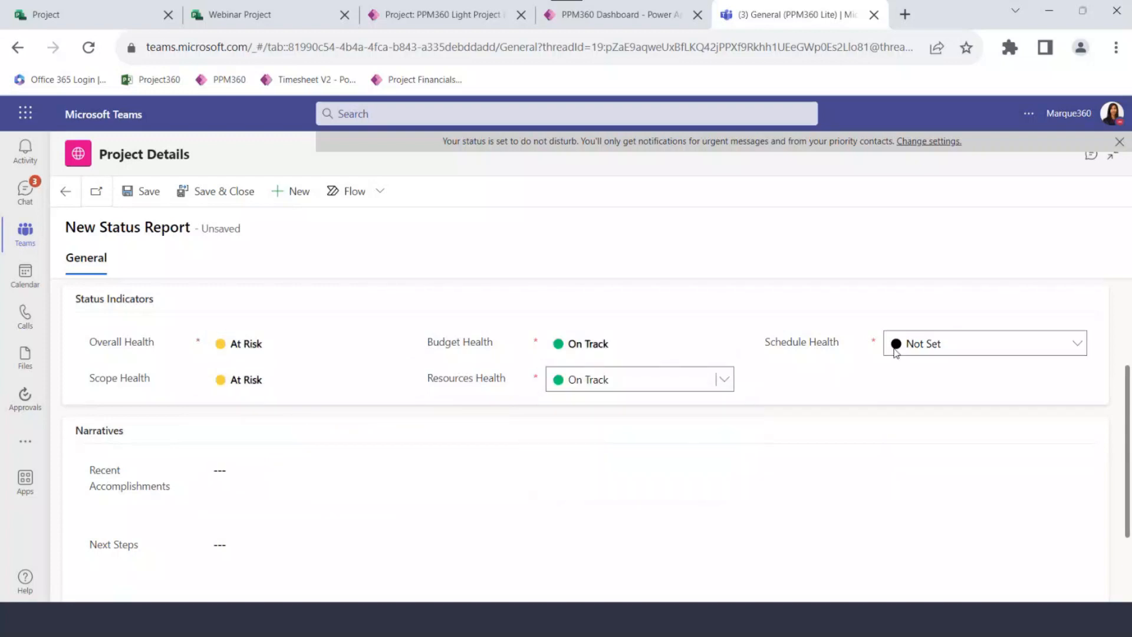
Set the status report's Schedule Health and Overall Health to Critical.
left_click(920, 343)
left_click(923, 404)
left_click(298, 348)
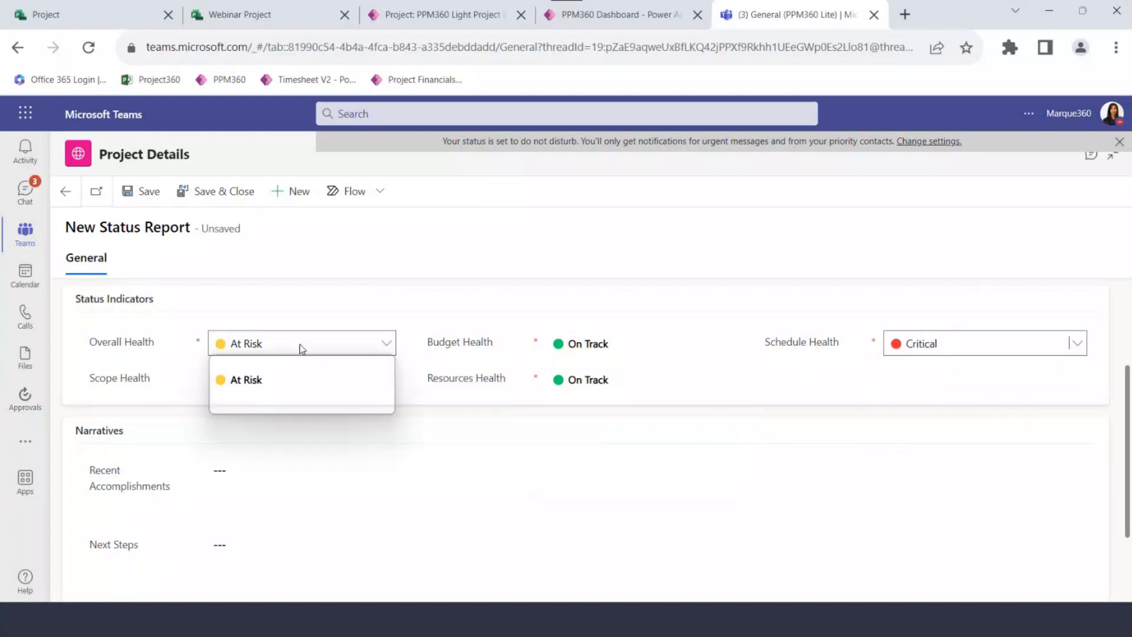
left_click(271, 406)
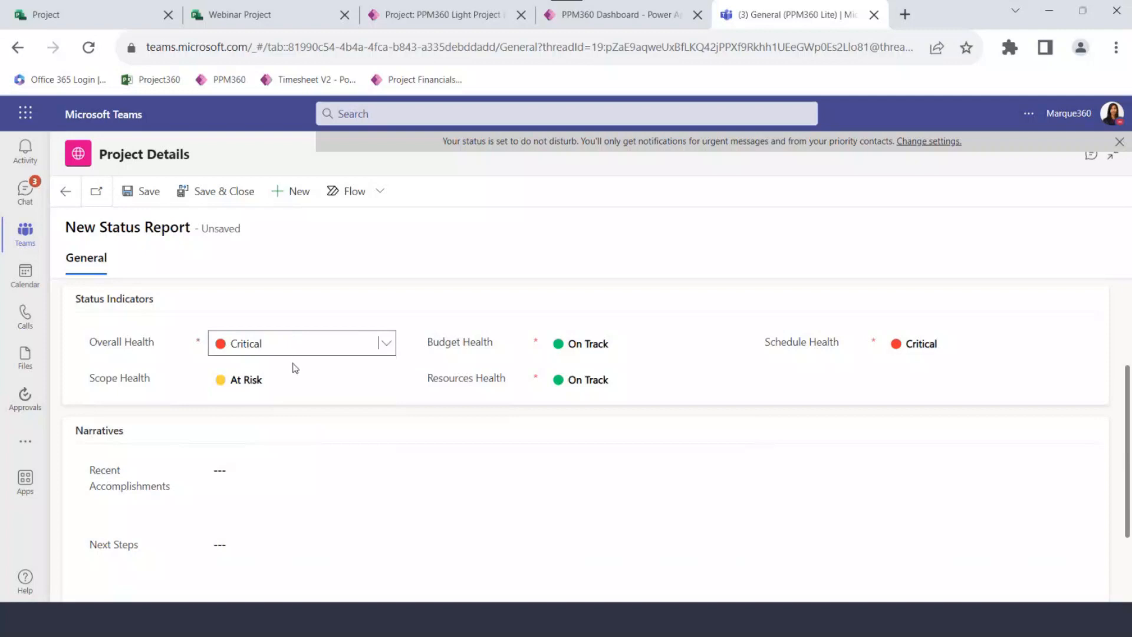
Review the narrative fields of the Update 03 status report, then save and close it.
scroll(287, 377, "down", 1)
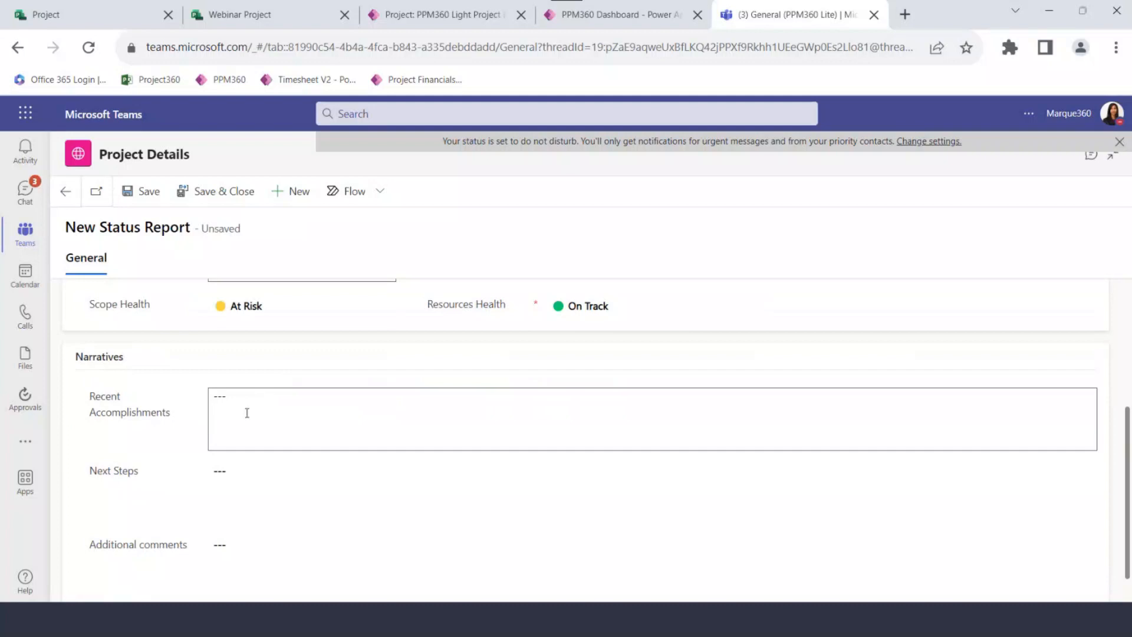
scroll(308, 438, "up", 1)
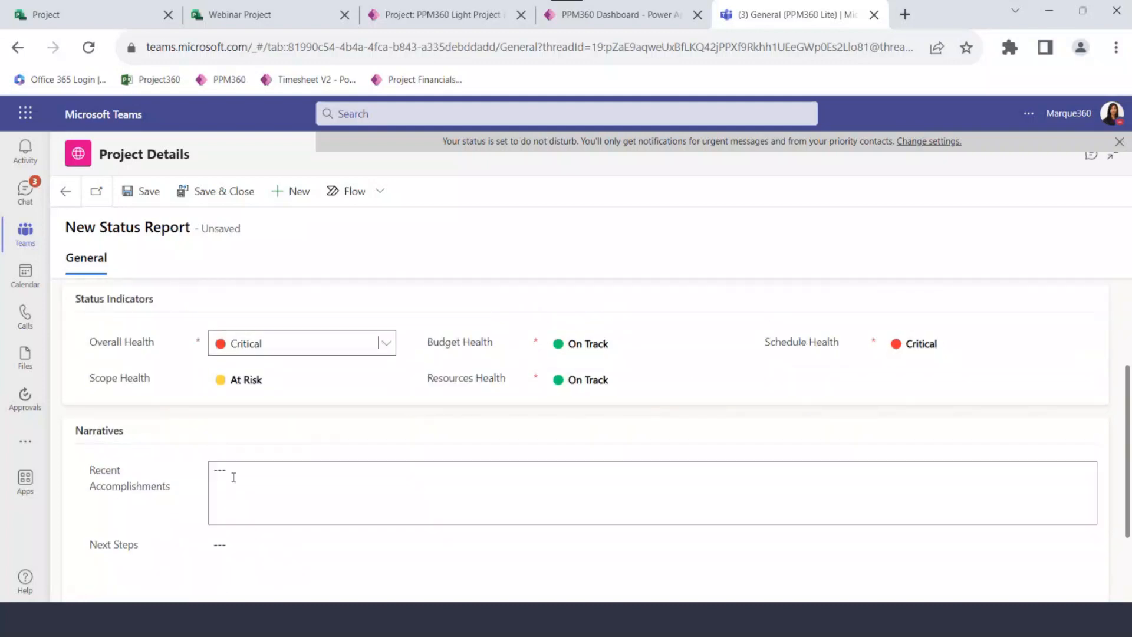
scroll(244, 489, "down", 1)
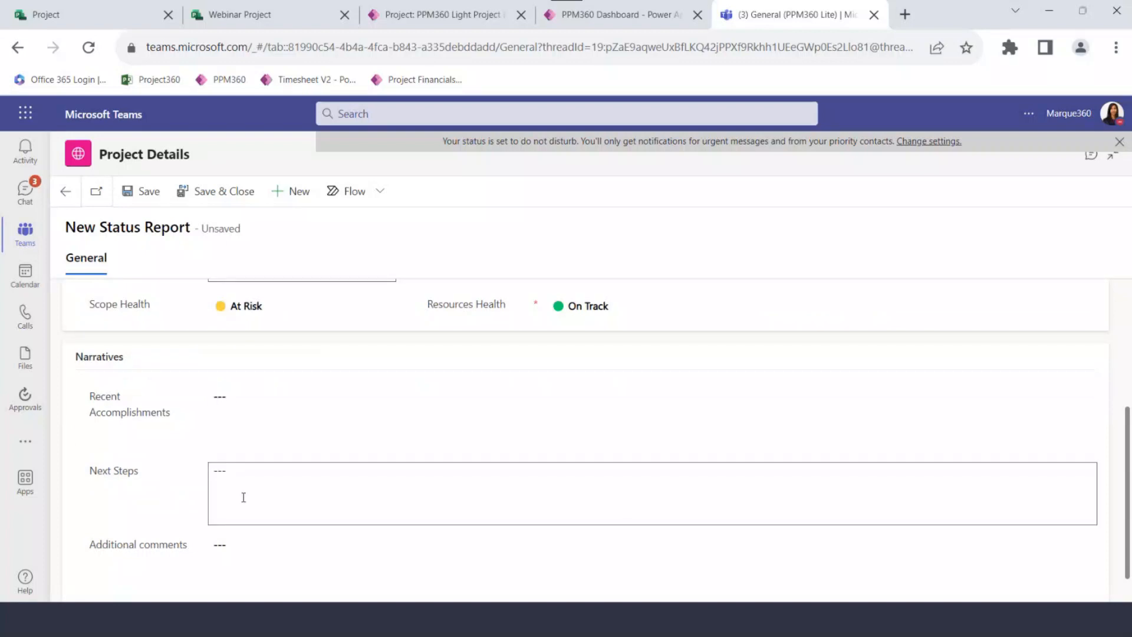
scroll(243, 498, "up", 3)
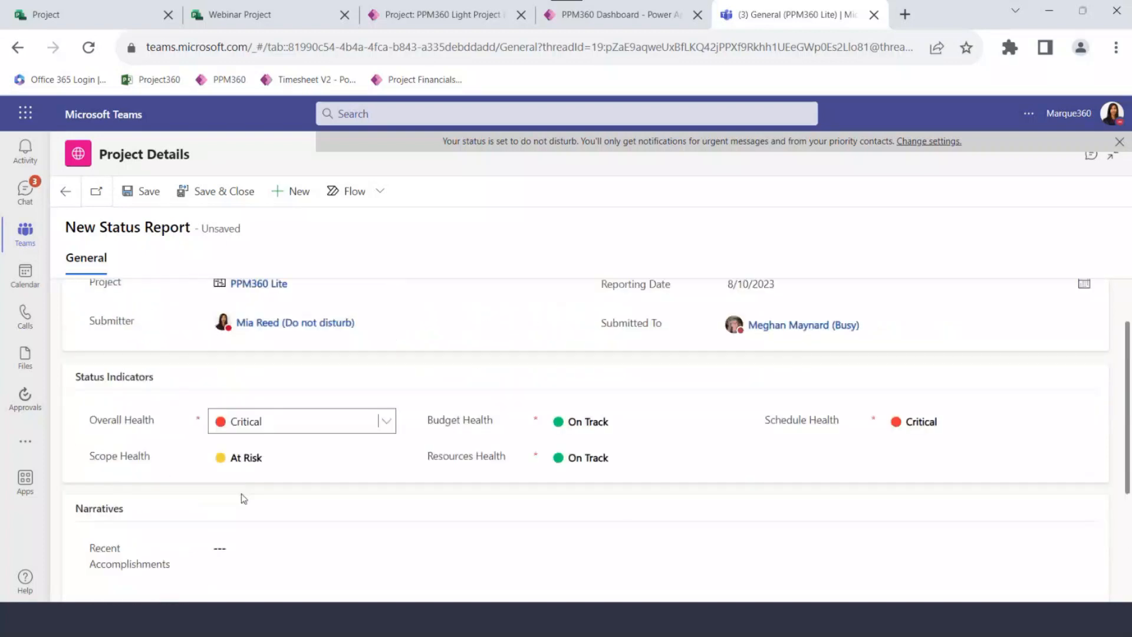
left_click(202, 193)
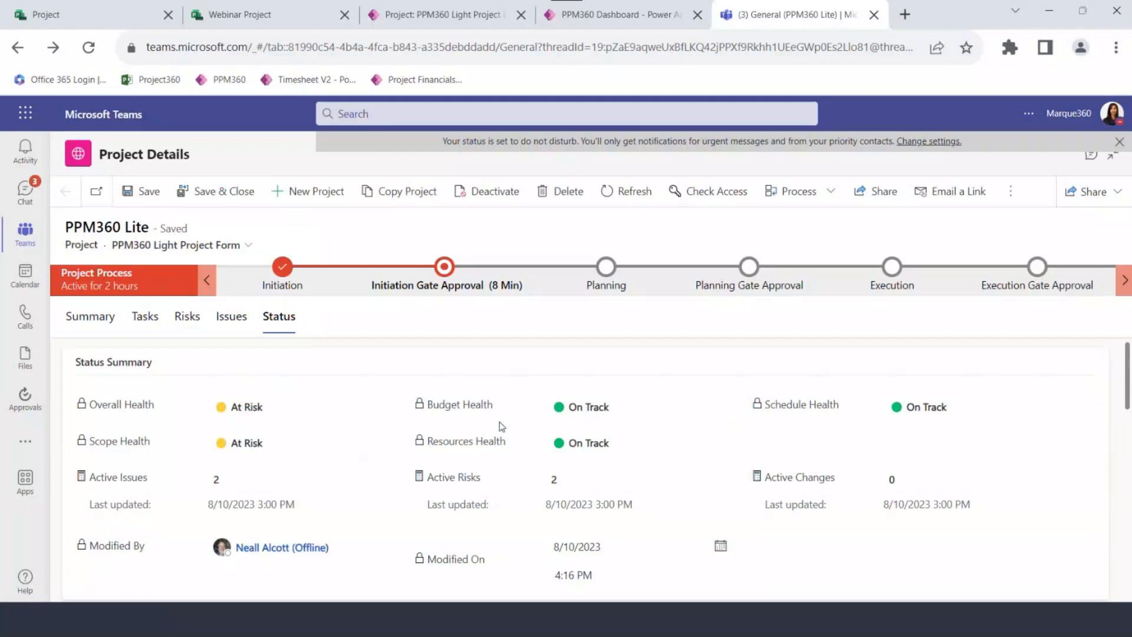
Check the project's Status Reports list and save the project to refresh its status summary.
scroll(500, 423, "down", 2)
scroll(501, 422, "down", 5)
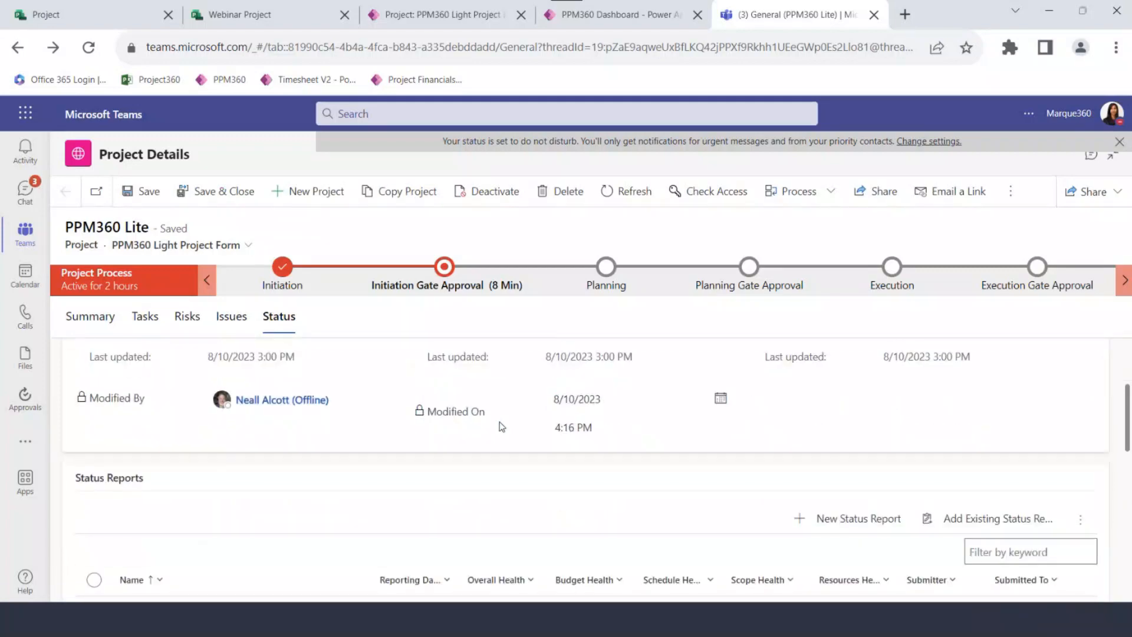
scroll(501, 519, "up", 5)
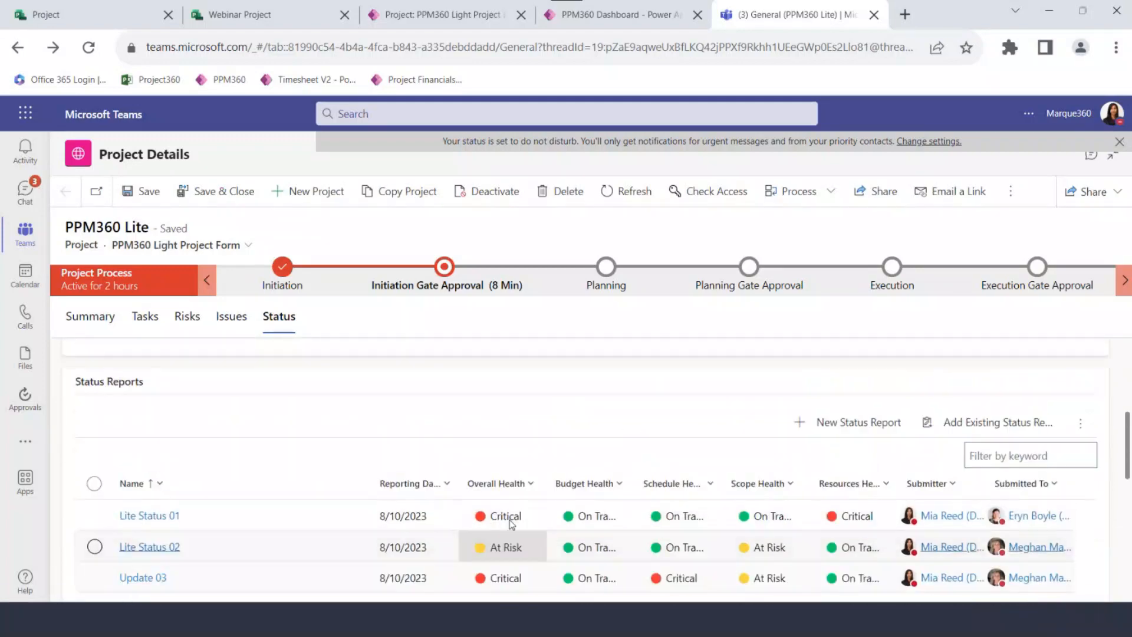
left_click(144, 191)
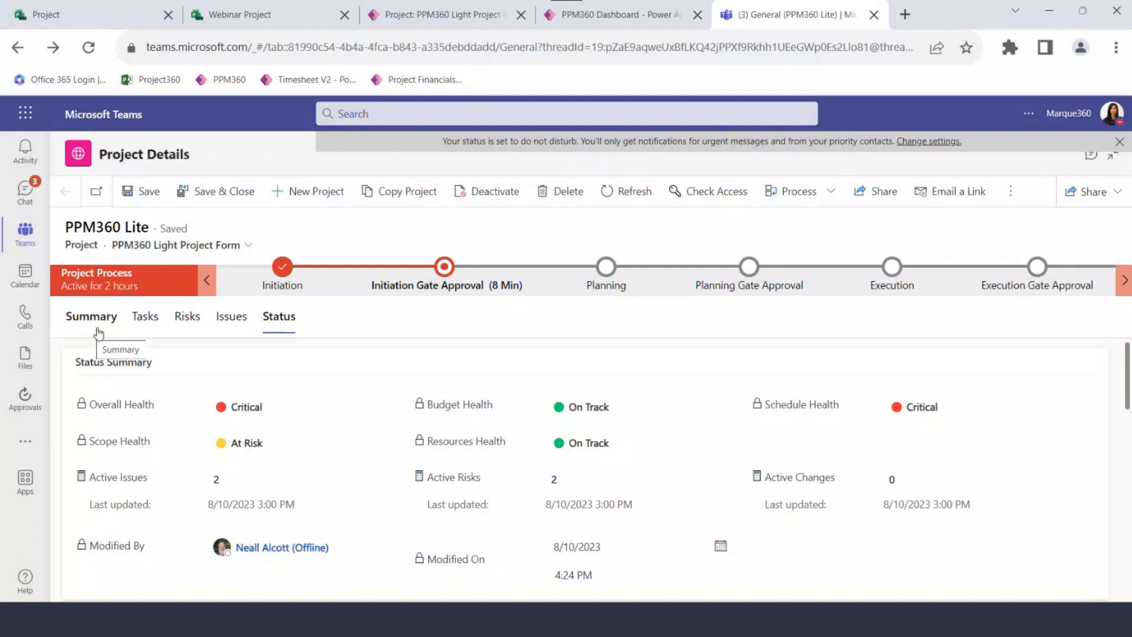
Show the project's task grid in Teams, then switch to the PPM360 Lite project in PPM360 and expand the site navigation.
left_click(144, 322)
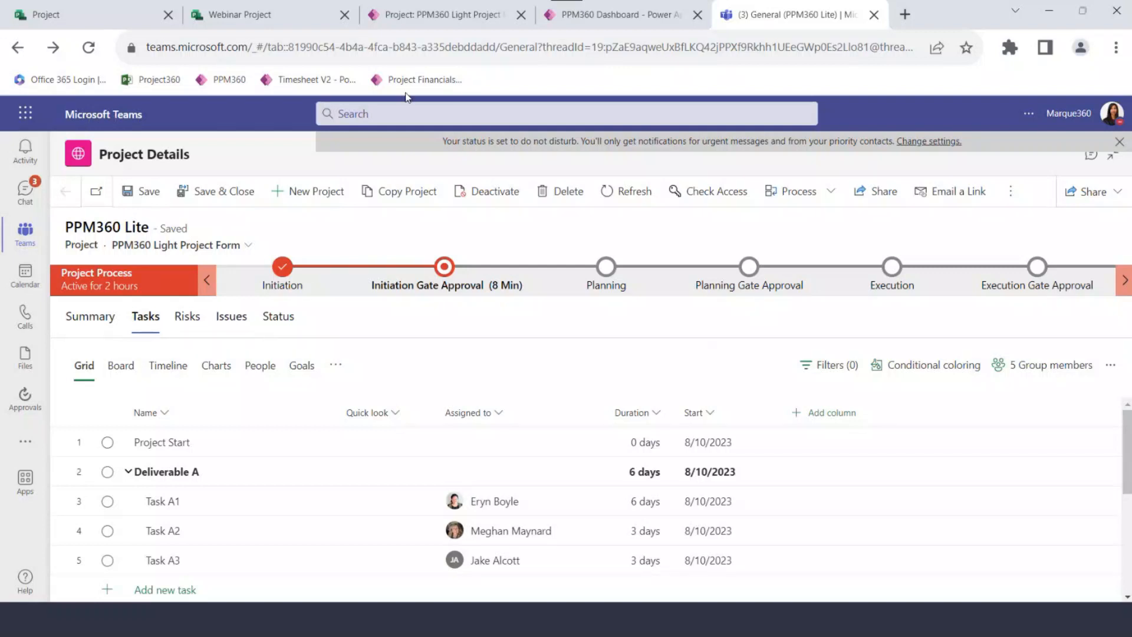
left_click(441, 24)
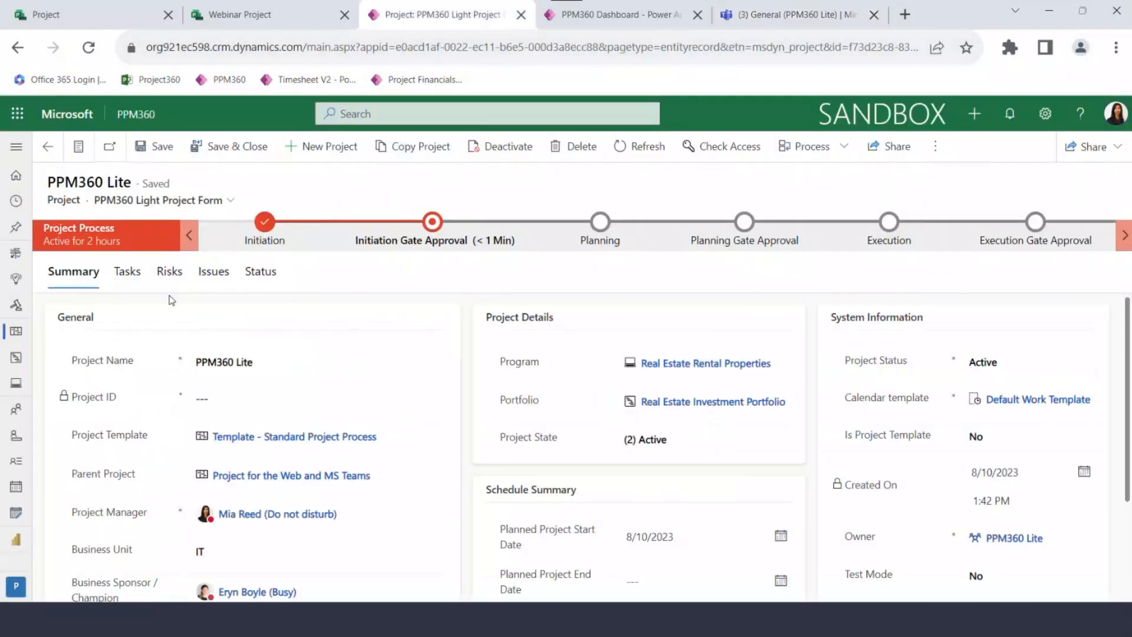
left_click(17, 148)
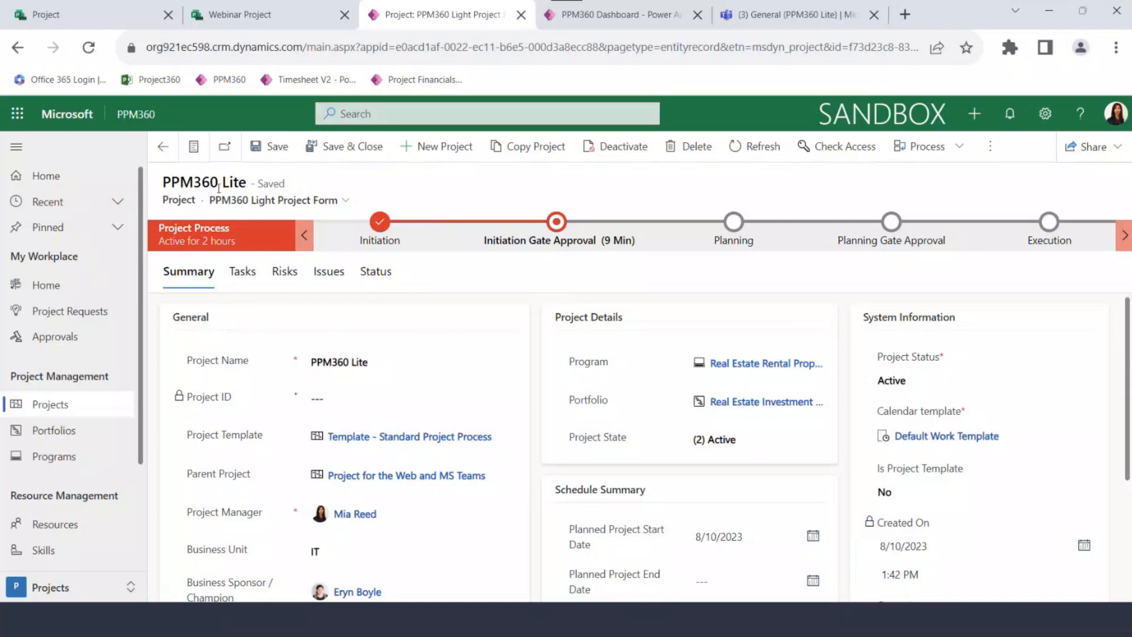
From the PPM360 Dashboard, open the My Active Projects list and examine the projects' health, progress, date and effort columns.
left_click(598, 18)
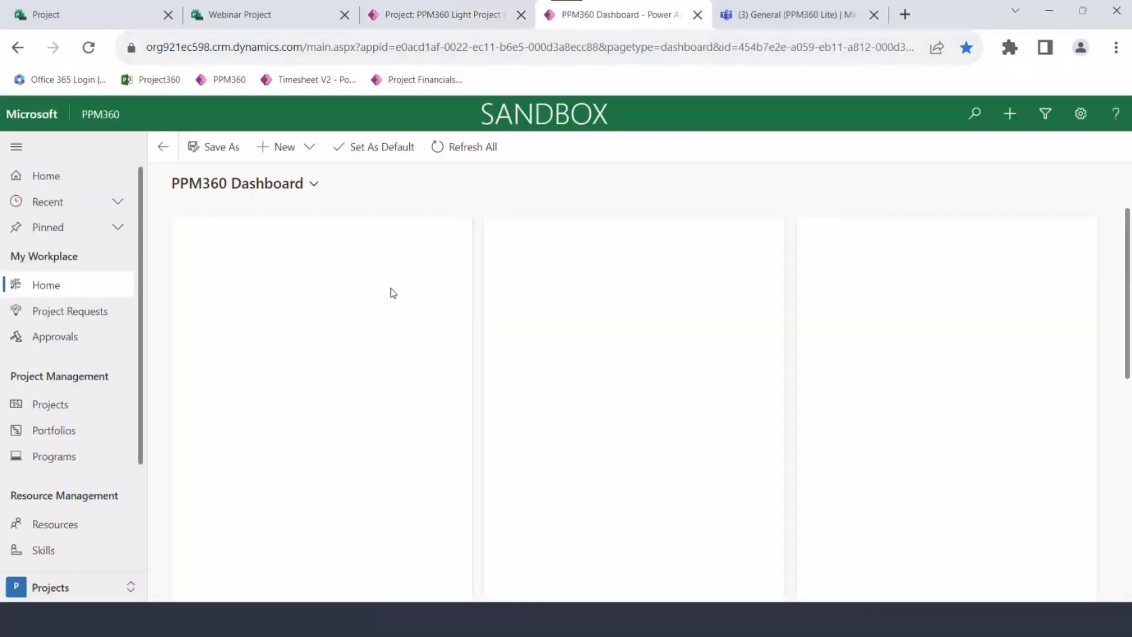
left_click(78, 409)
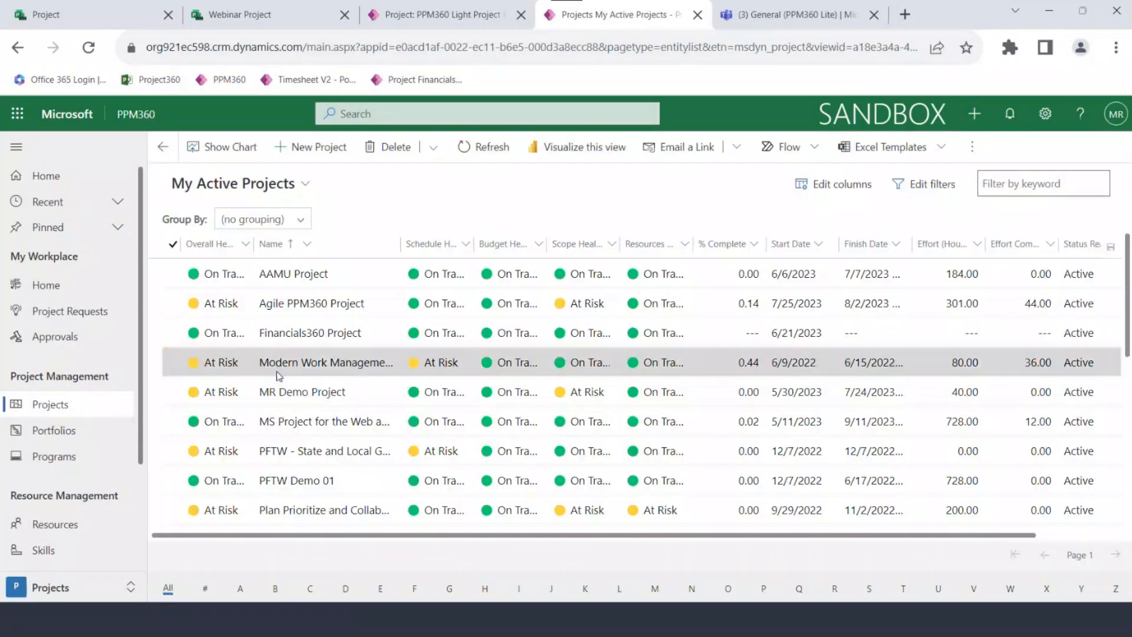
scroll(908, 444, "down", 5)
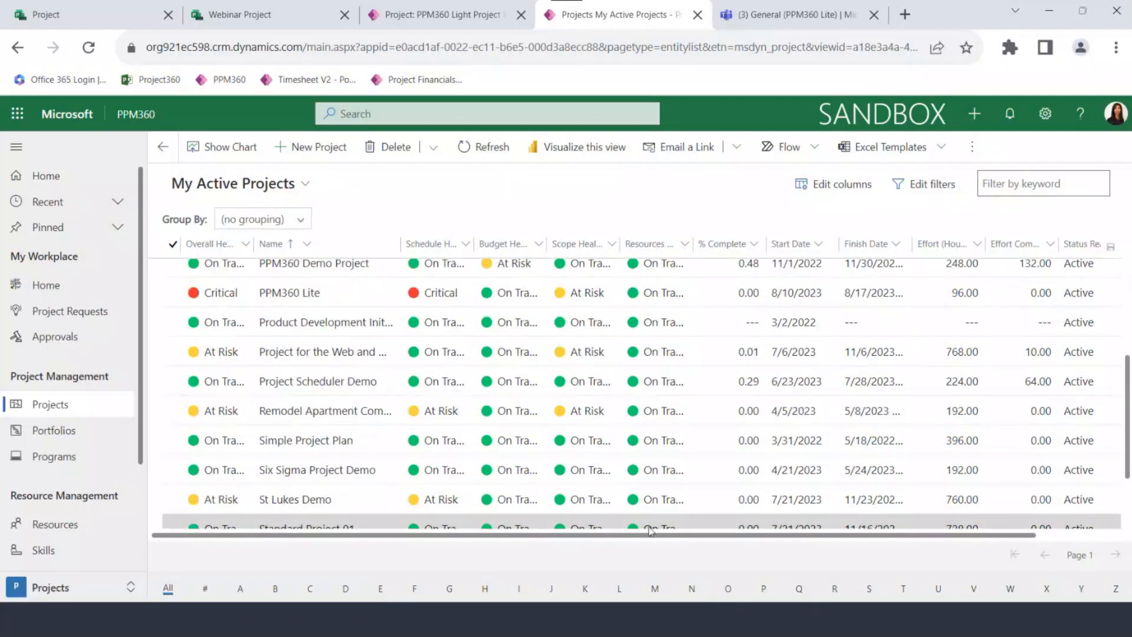
left_click_drag(640, 540, 644, 539)
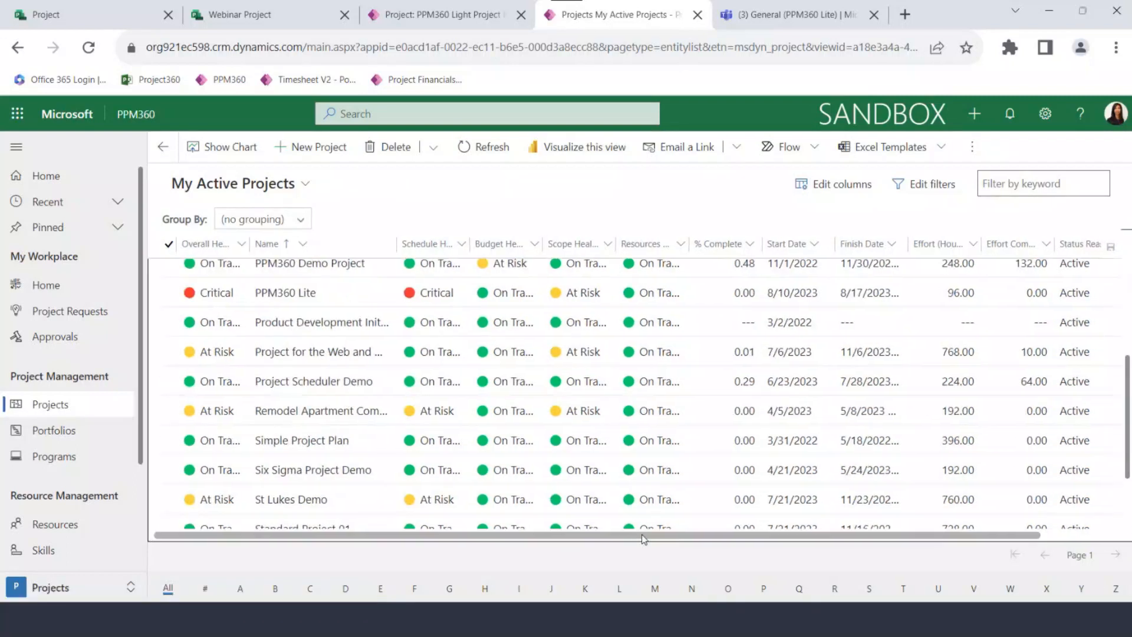
scroll(548, 453, "up", 3)
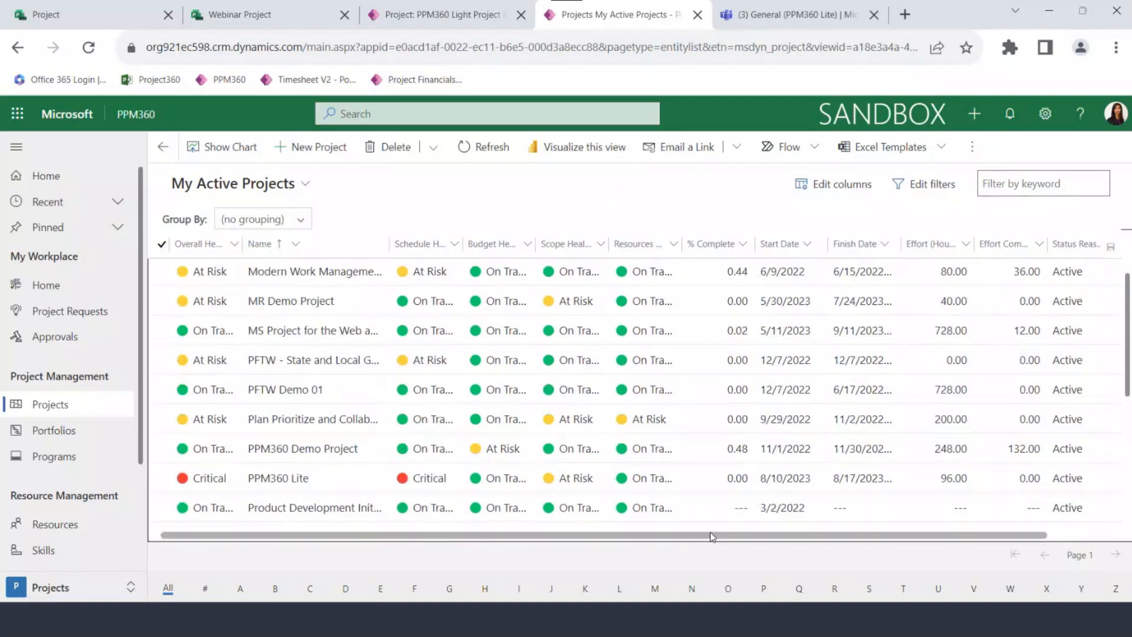
left_click_drag(710, 538, 790, 533)
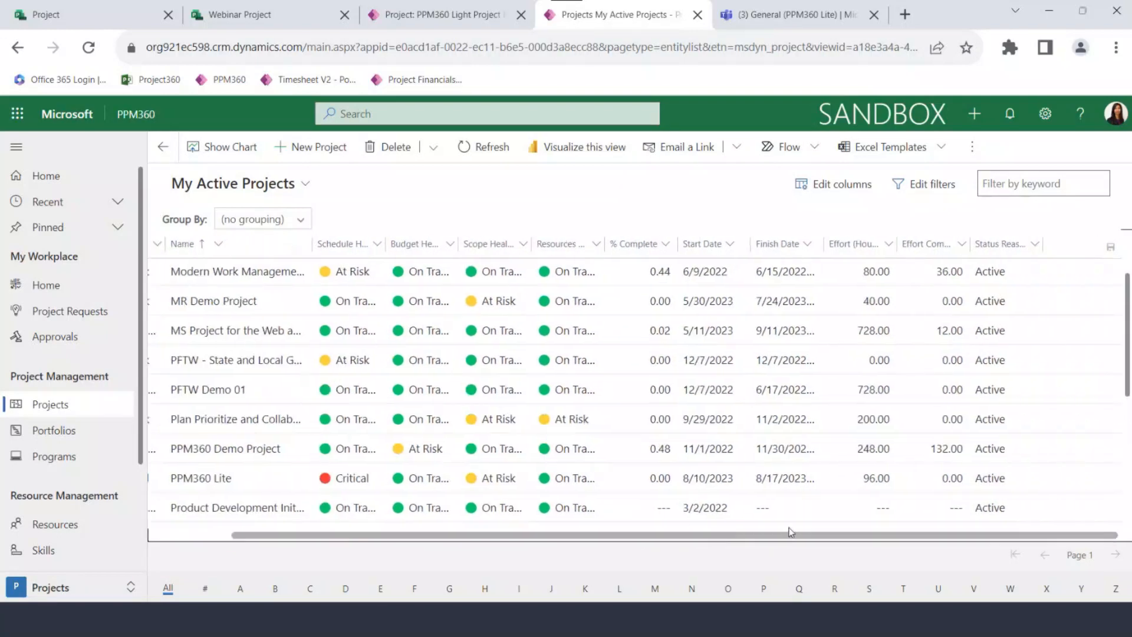
Open MR Demo Project and switch its form to the PPM360 Project Form.
left_click(1107, 298)
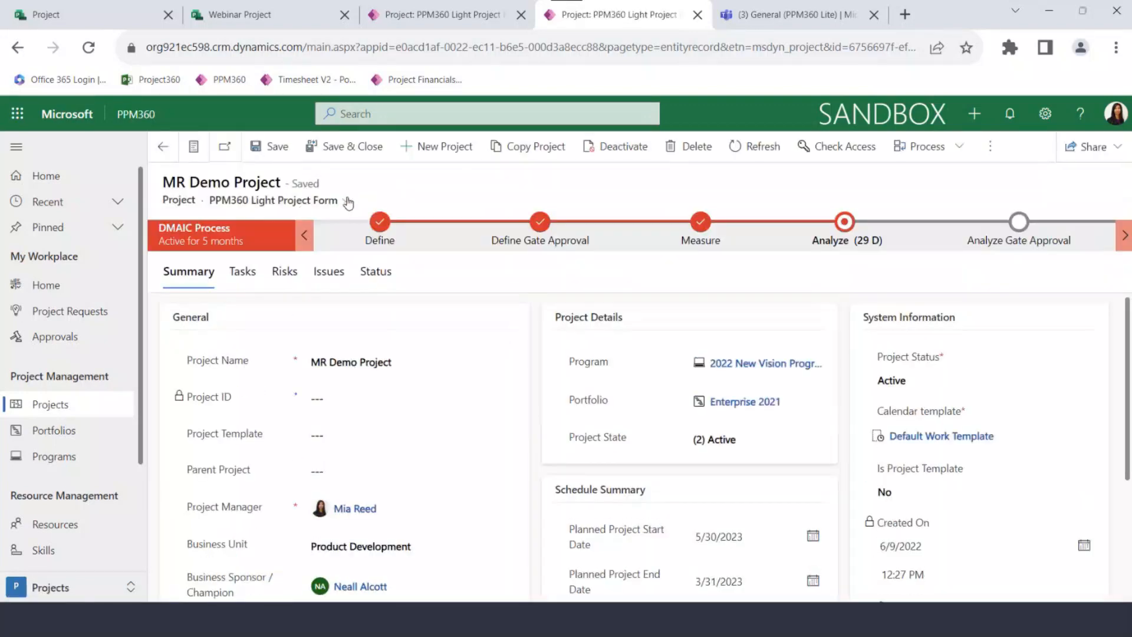
left_click(347, 202)
left_click(328, 243)
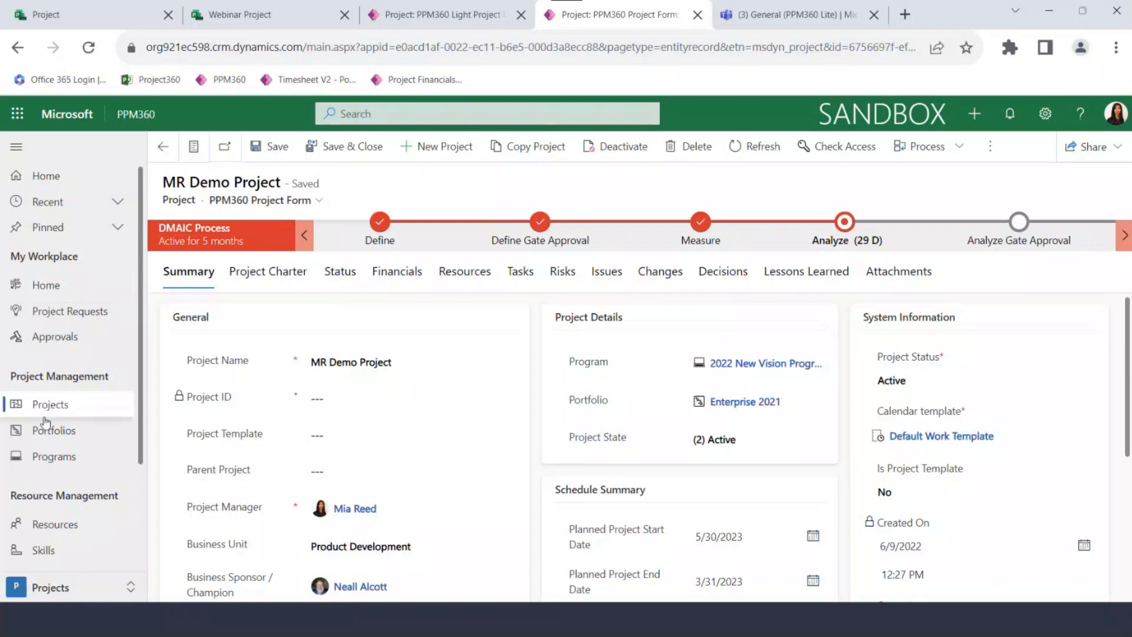
Open the PPM360 Reports and sign in to Power BI to load them.
scroll(68, 413, "down", 3)
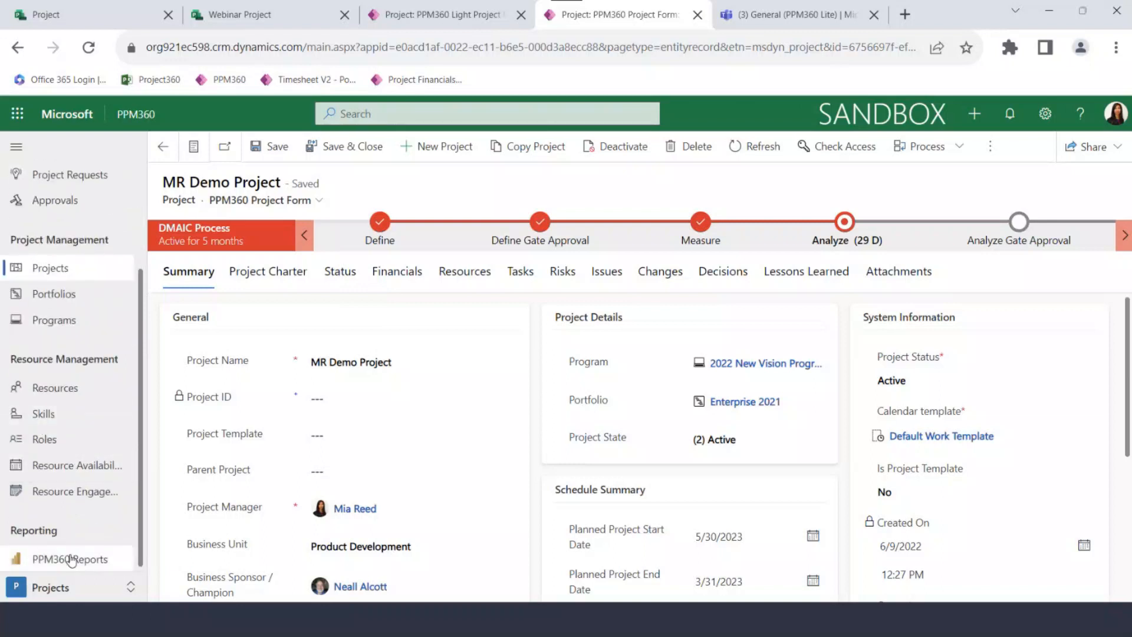
left_click(71, 560)
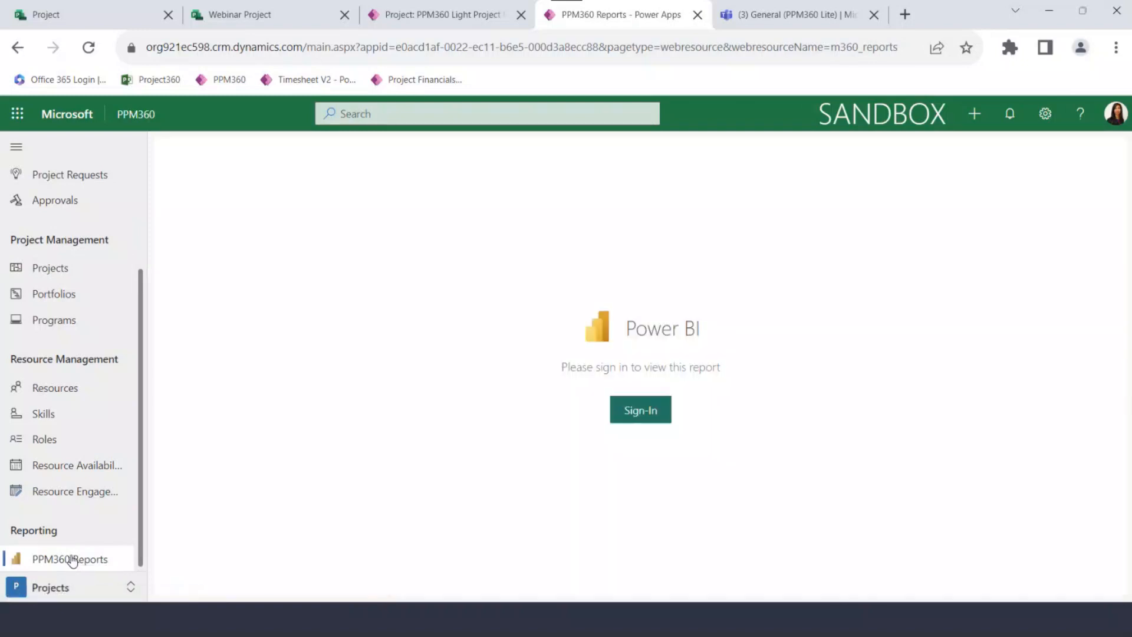
left_click(647, 408)
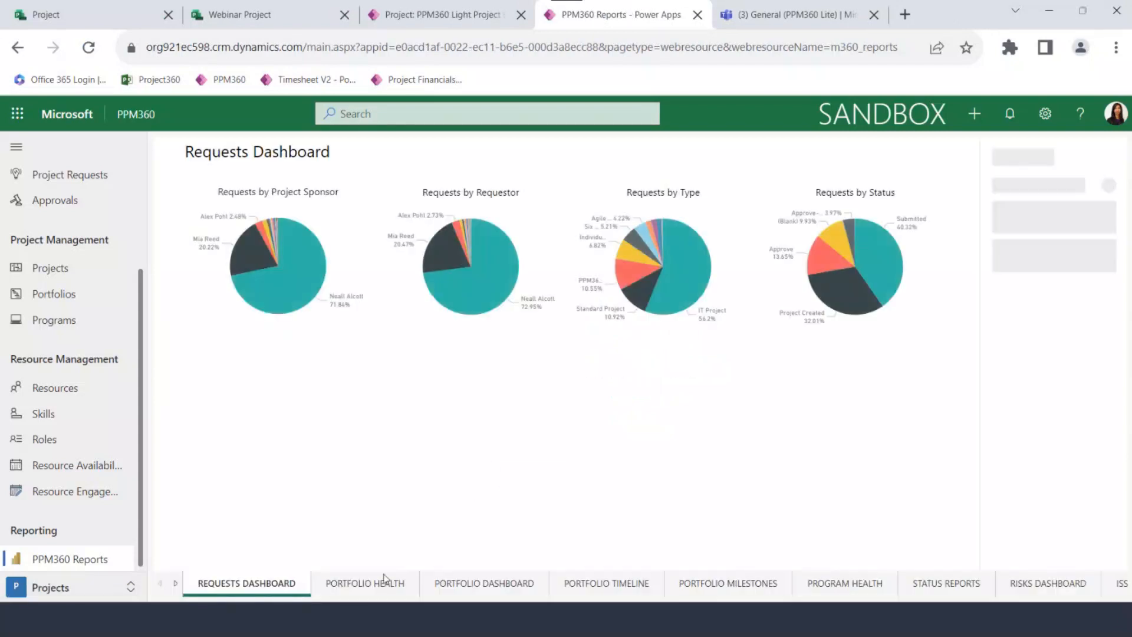
View the Portfolio Health and Portfolio Dashboard reports, filtering the dashboard by the Define phase and clearing that filter.
left_click(383, 585)
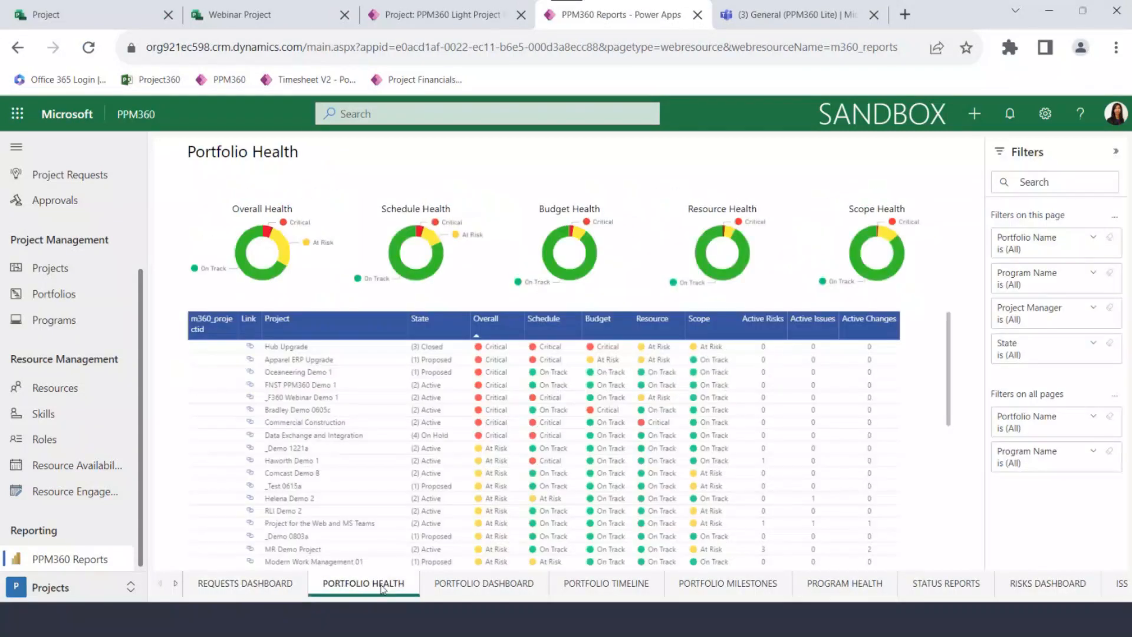
left_click(485, 587)
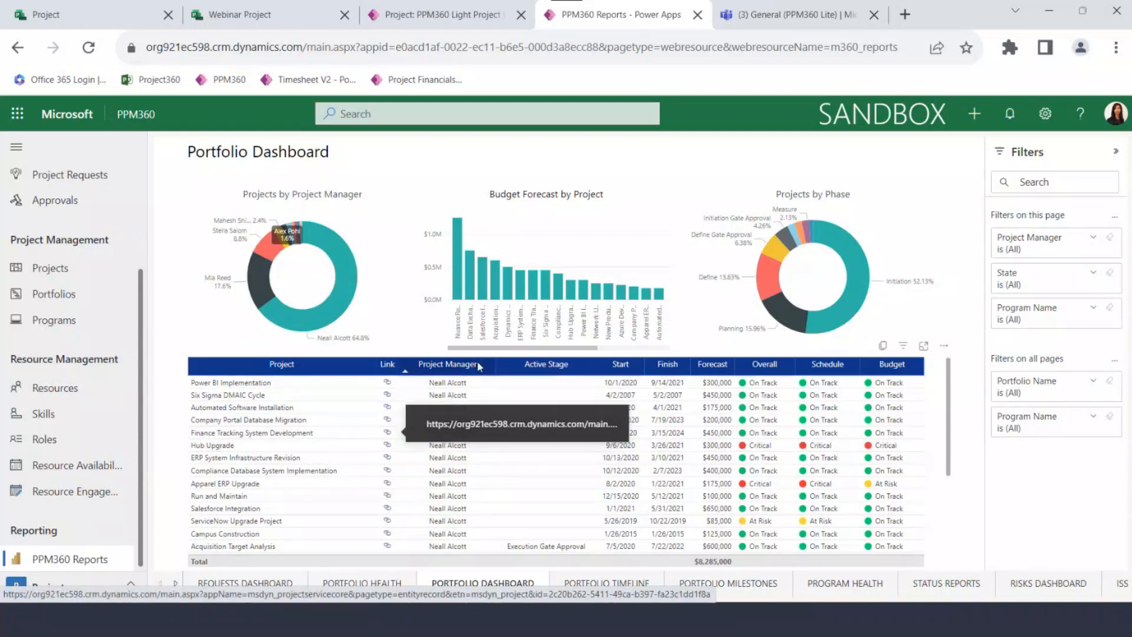
left_click(767, 282)
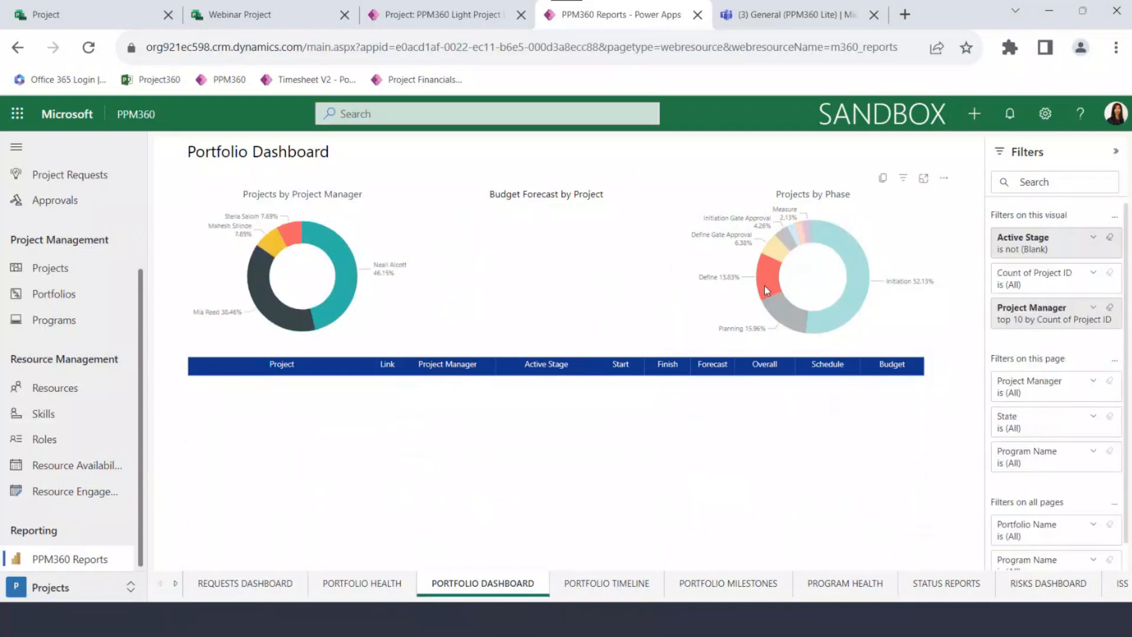
left_click(767, 282)
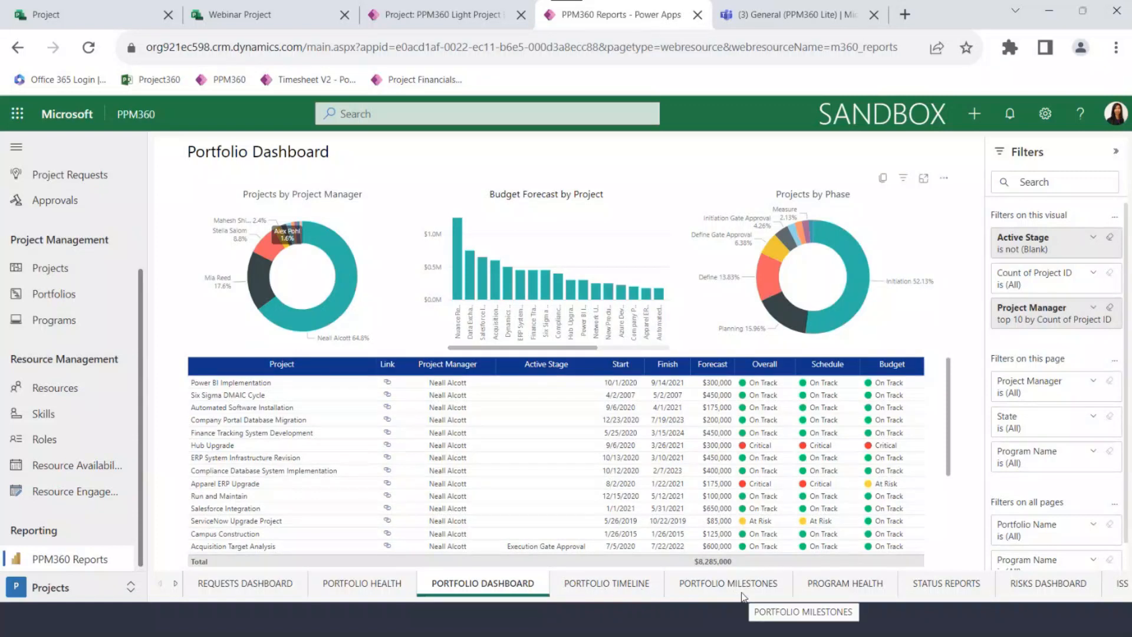
View the Status Reports page and the Risks Dashboard, filtering the risks to MR Demo Project.
left_click(942, 591)
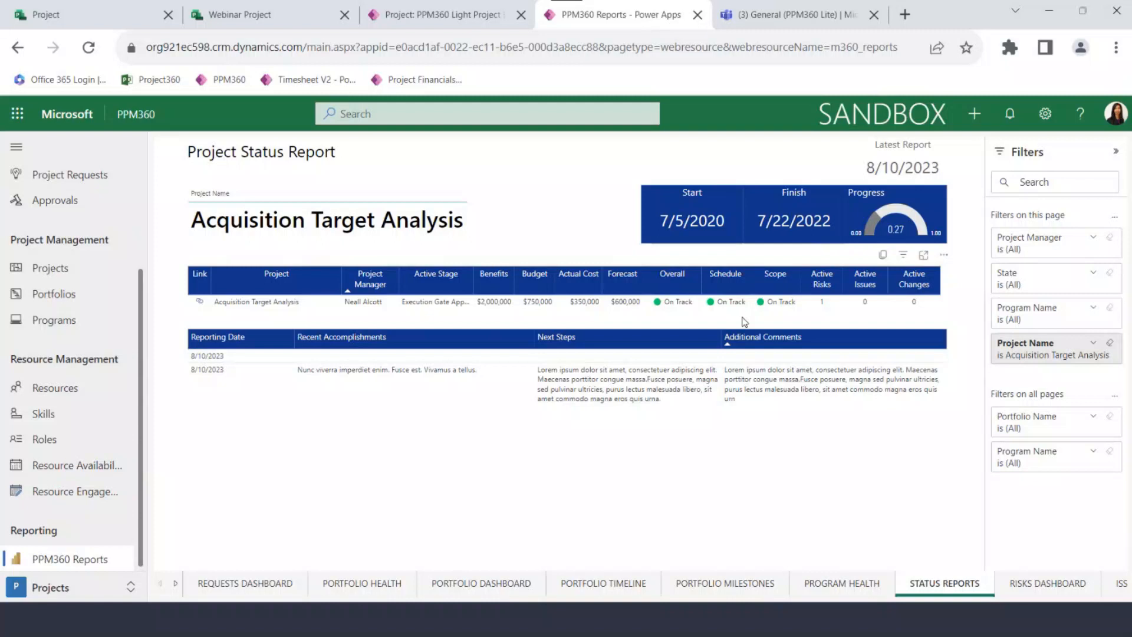
left_click(1062, 592)
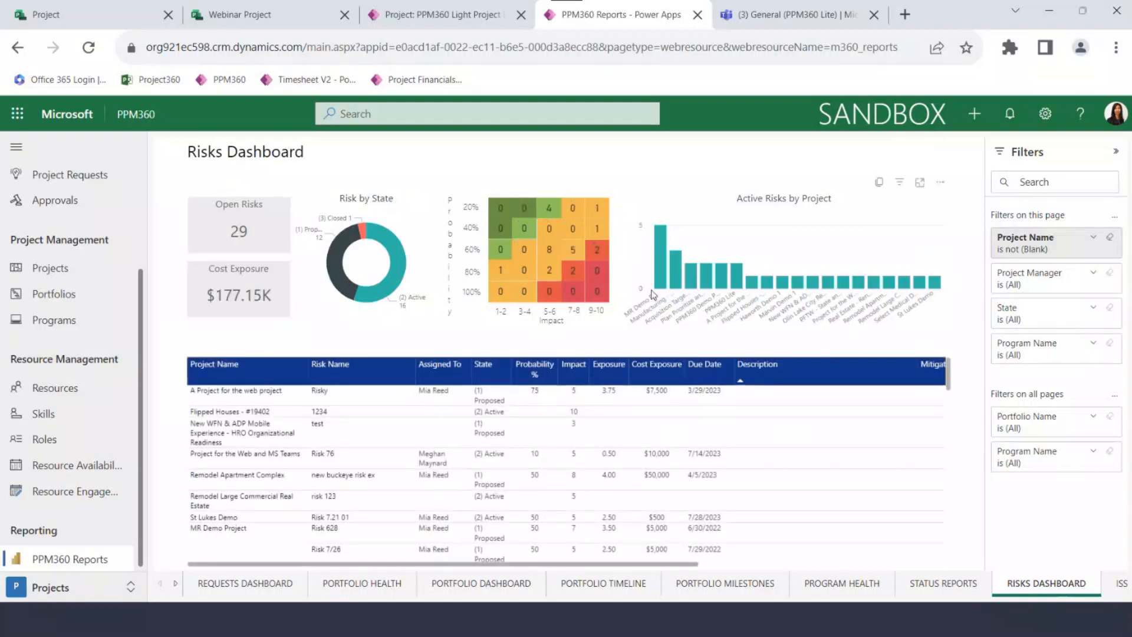
left_click(659, 265)
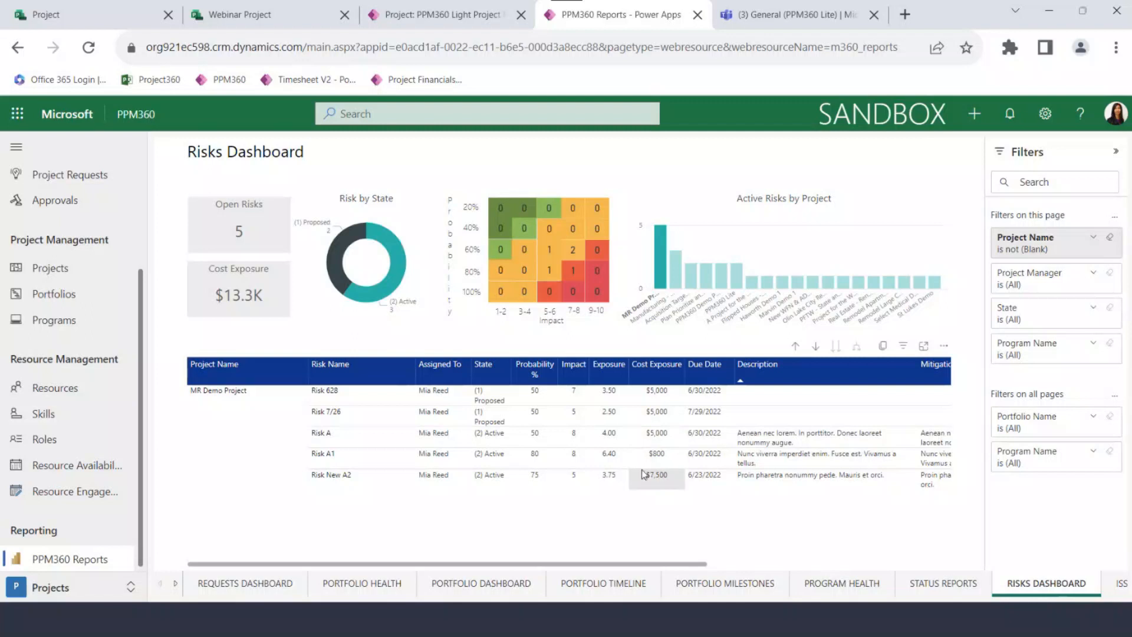
On the Issues Dashboard, filter by "A Project for the web project", clear the filter, and return to the PPM360 Lite project.
left_click(1123, 584)
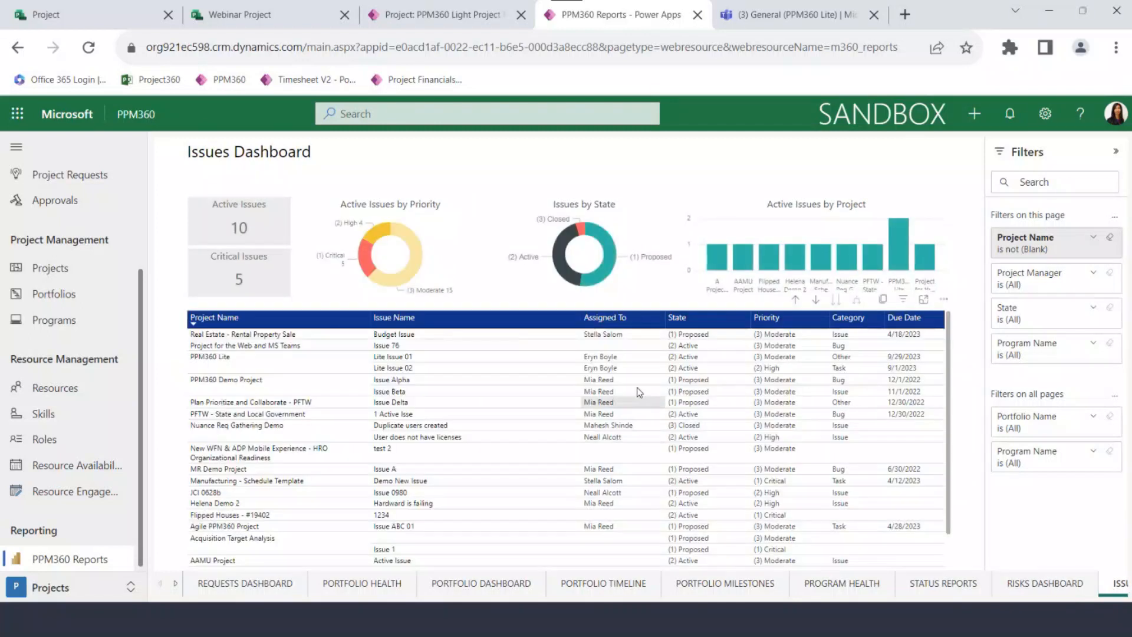
left_click(721, 257)
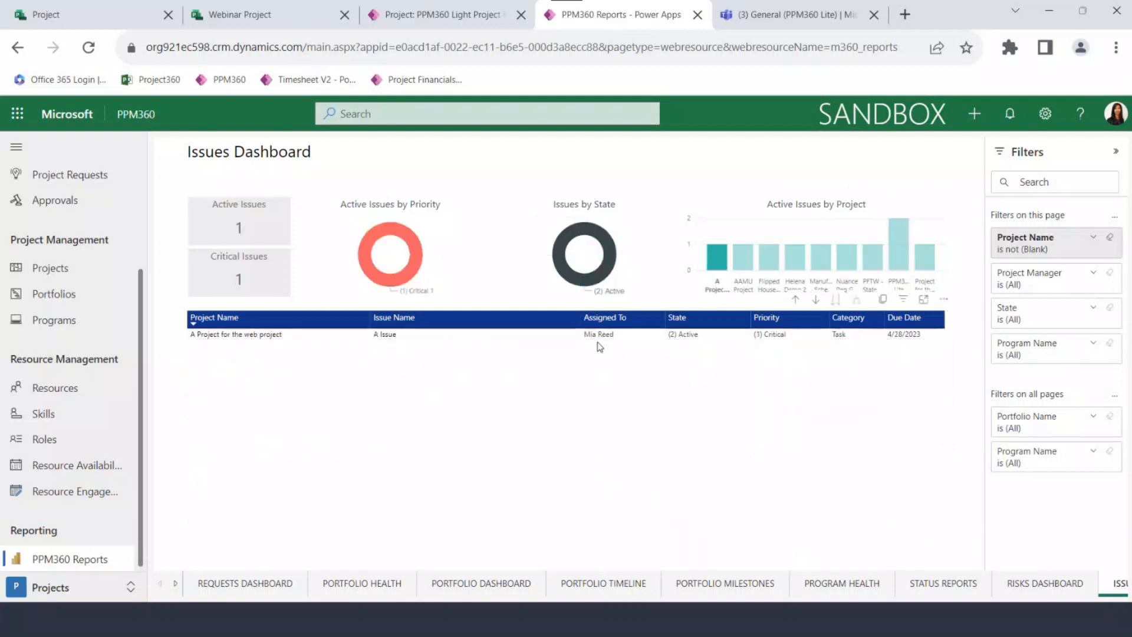
left_click(714, 258)
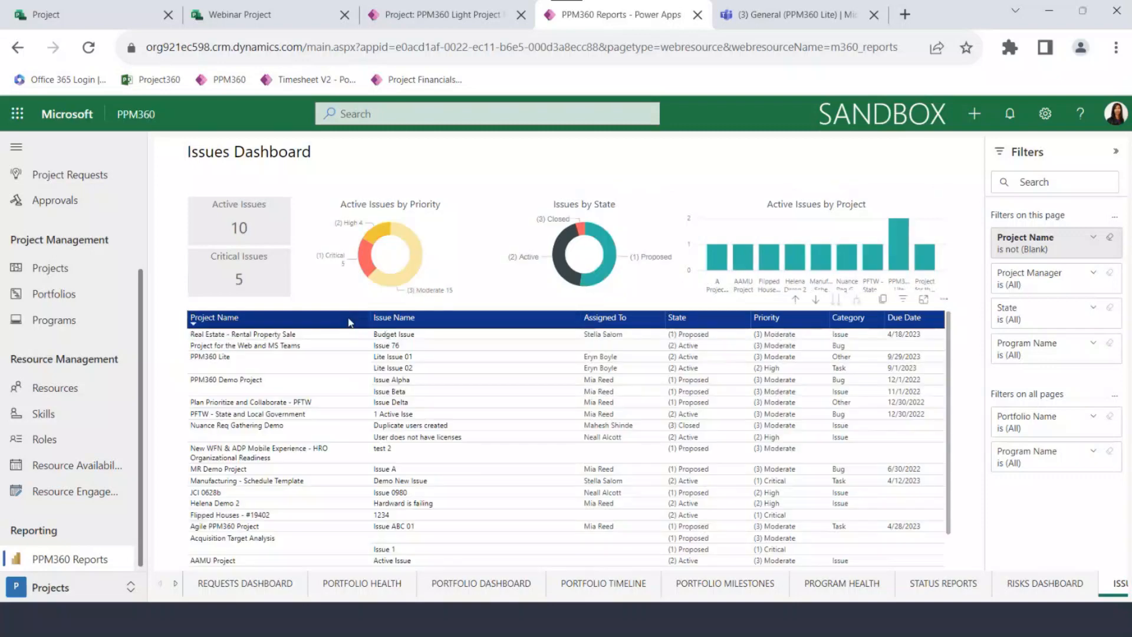
left_click(431, 20)
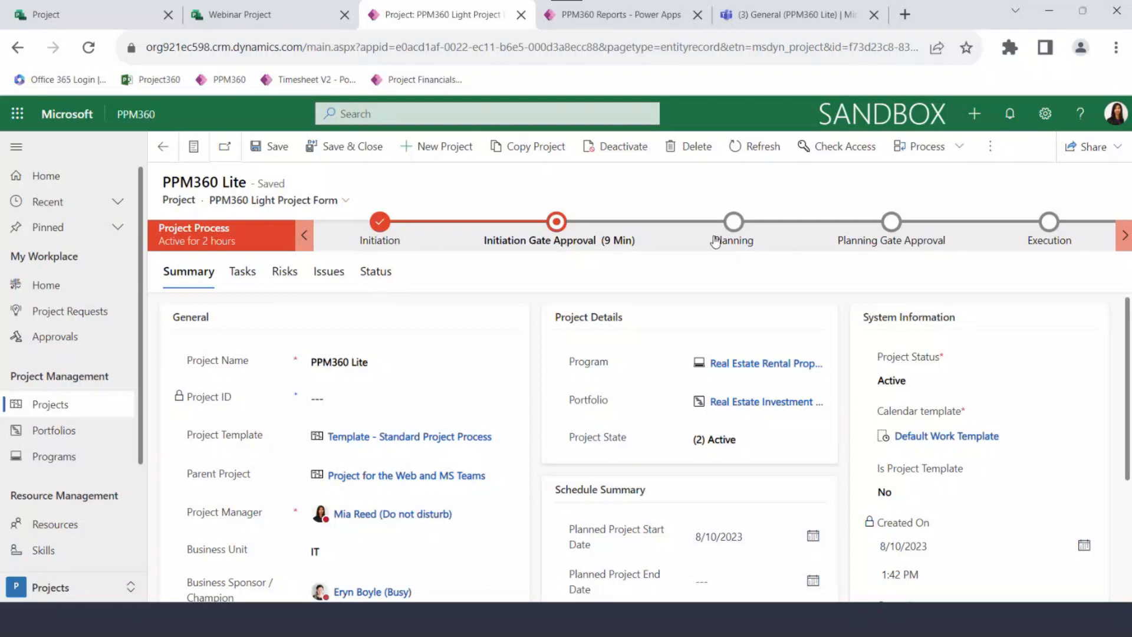
Switch to Microsoft Teams, exit the expanded view of the PPM360 Lite Project Details tab, and briefly show the demo slide.
left_click(750, 18)
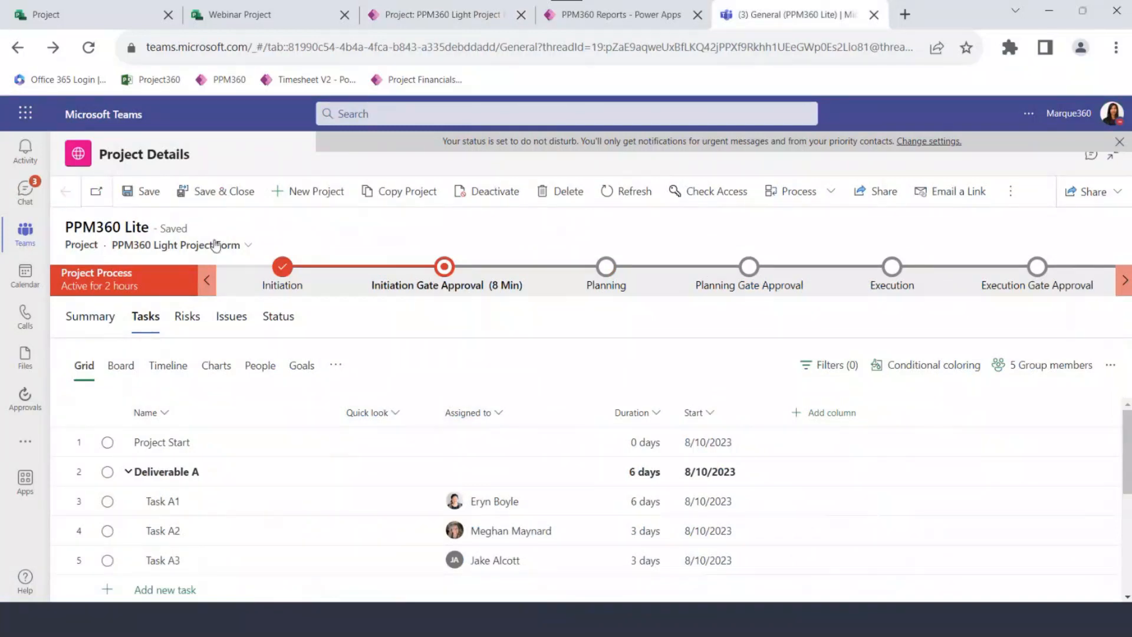
left_click(1113, 163)
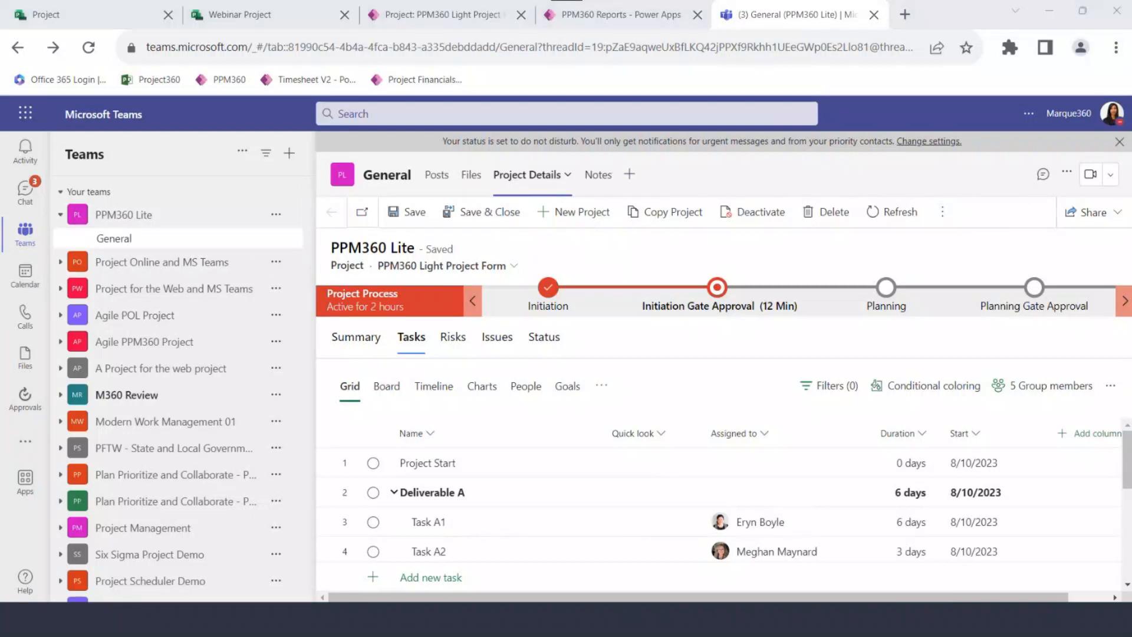
key("alt+Tab")
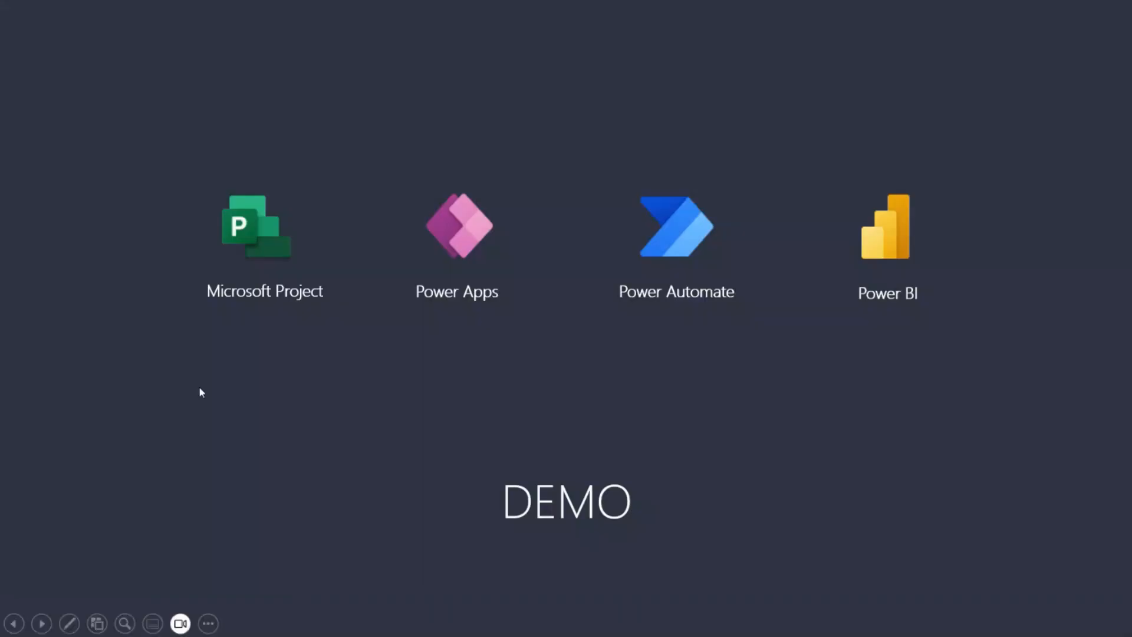
left_click(222, 434)
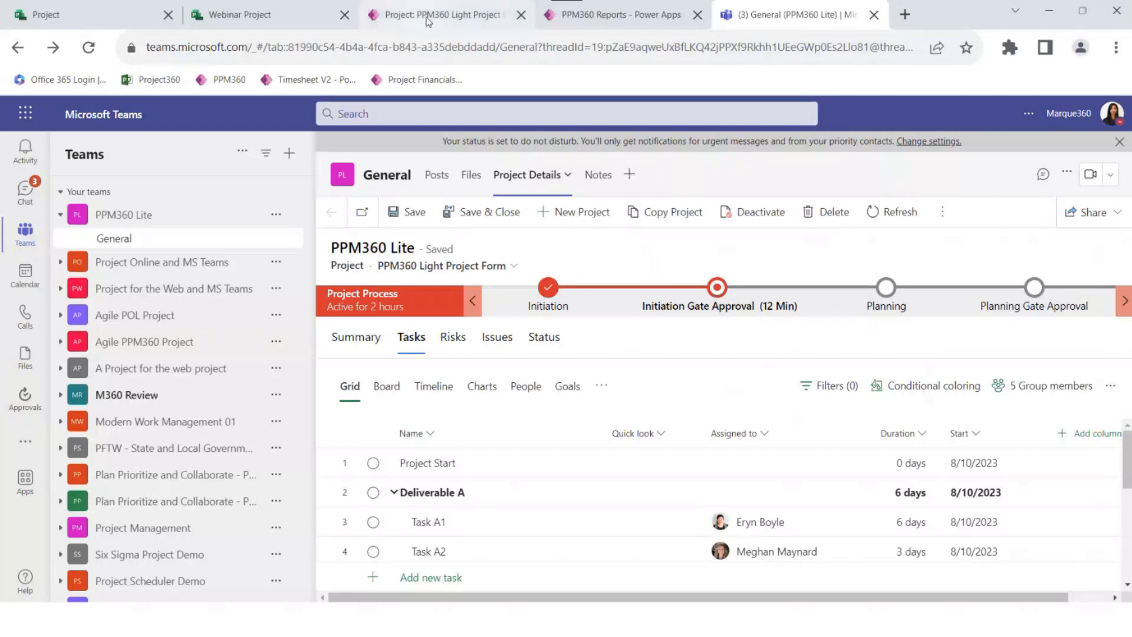
Return to PPM360 in the browser, open the PPM360 Reports and view the Portfolio Health report.
left_click(429, 18)
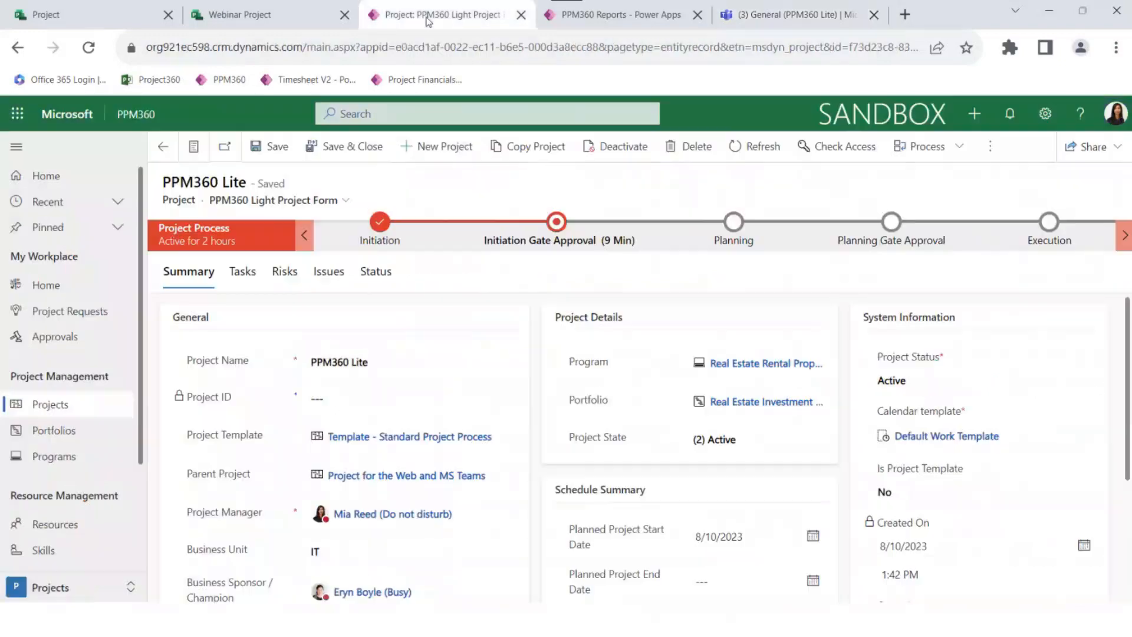
scroll(90, 417, "down", 3)
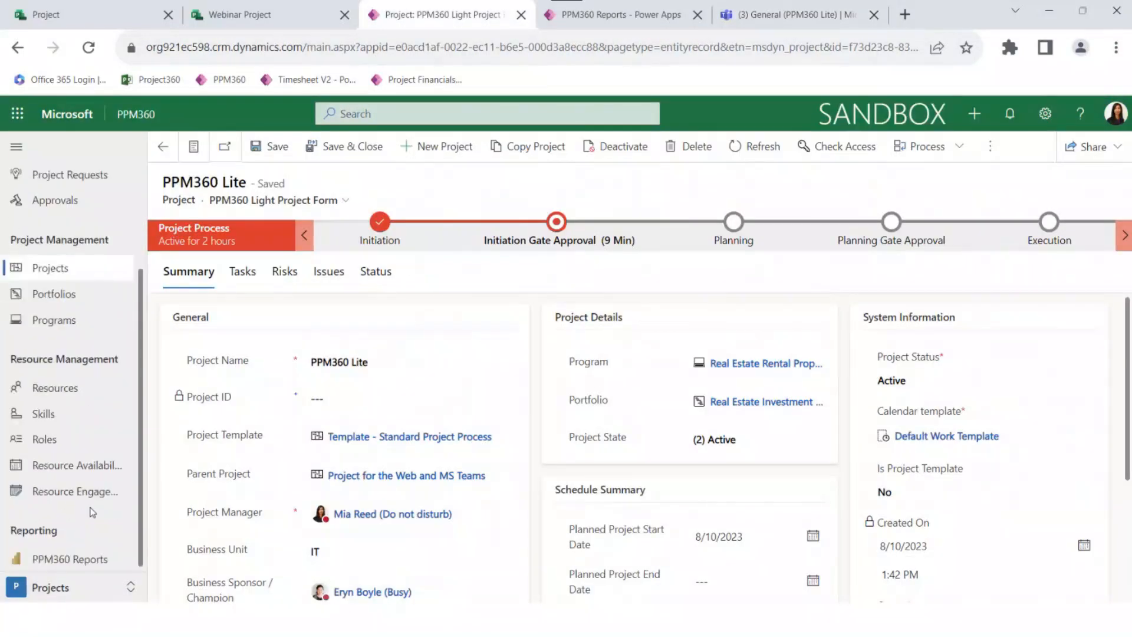
left_click(83, 565)
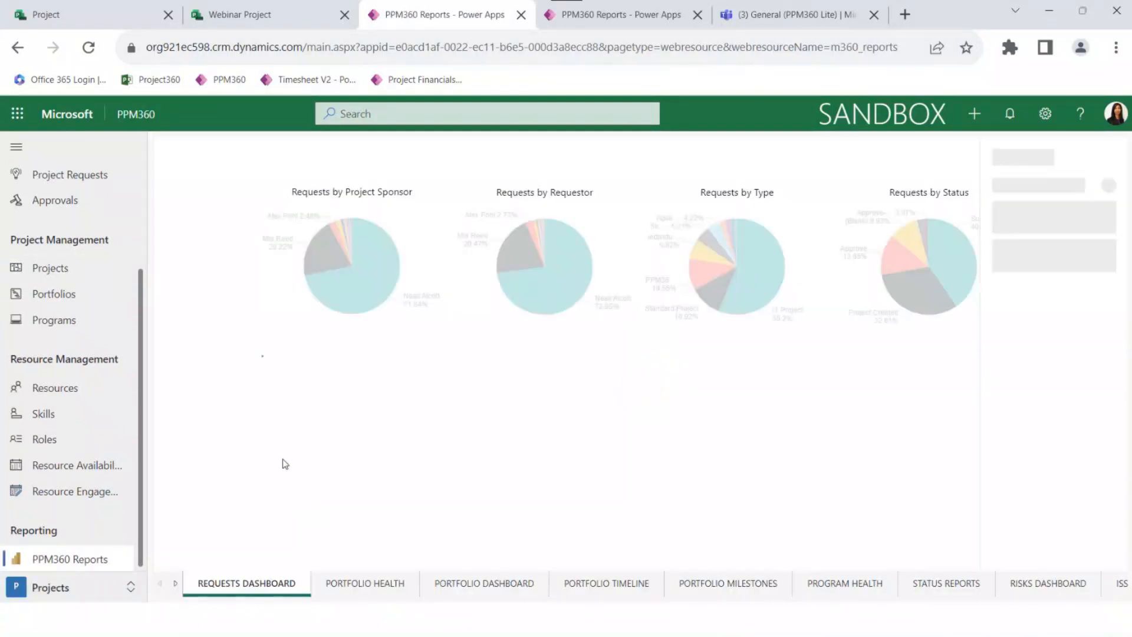
left_click(362, 585)
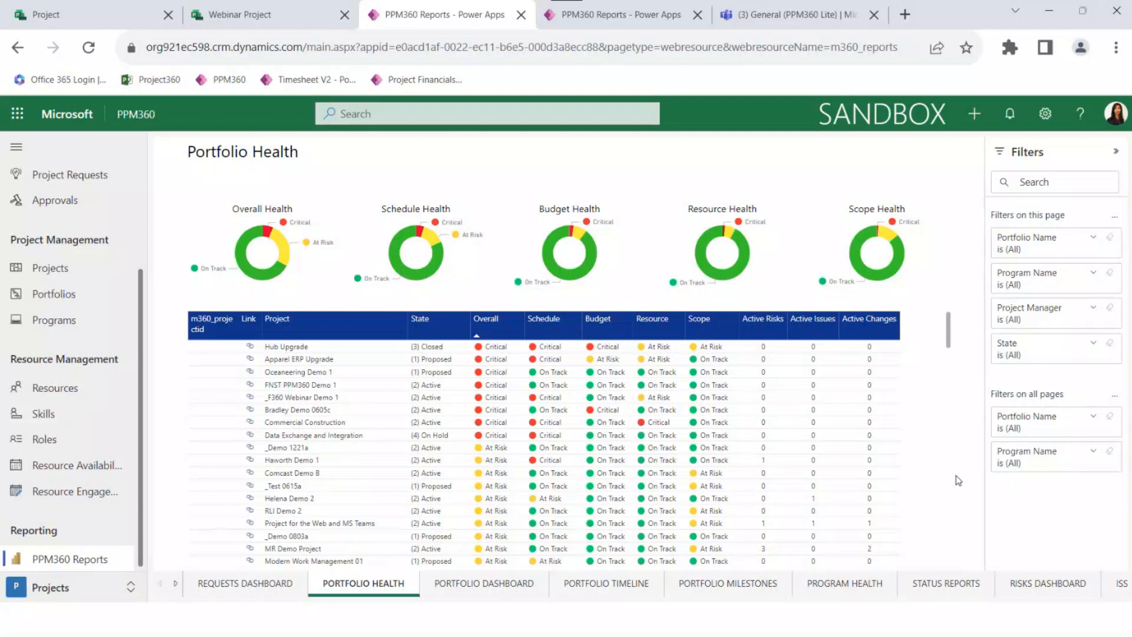
View the Resource Assignments report and expand one resource's projects down to the tasks under Acquisition Target Analysis.
left_click(176, 584)
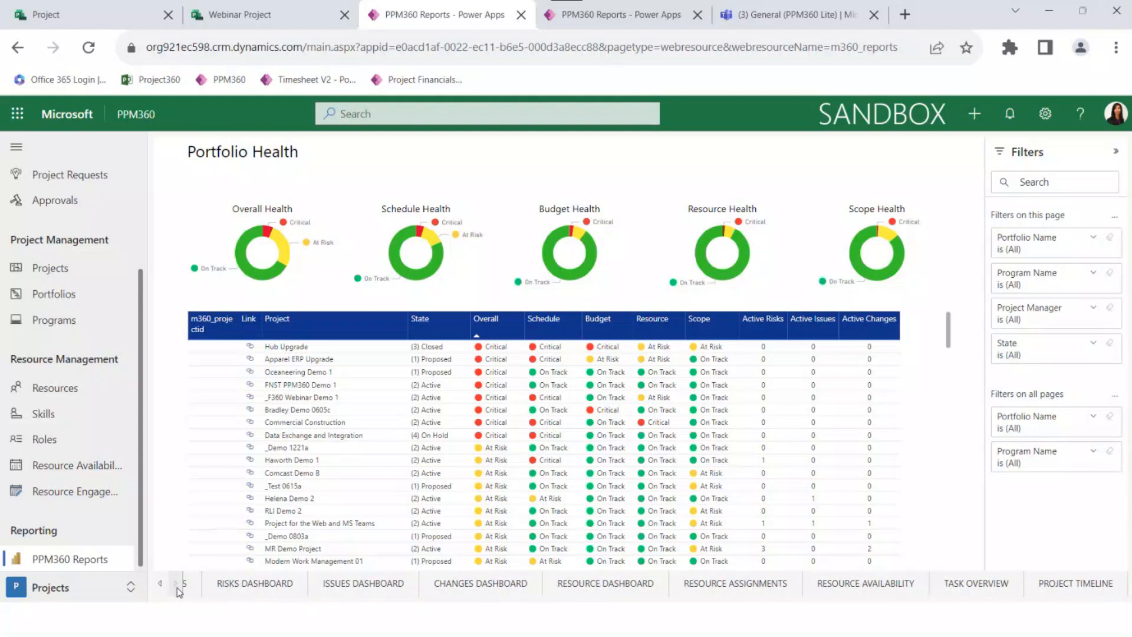
left_click(727, 593)
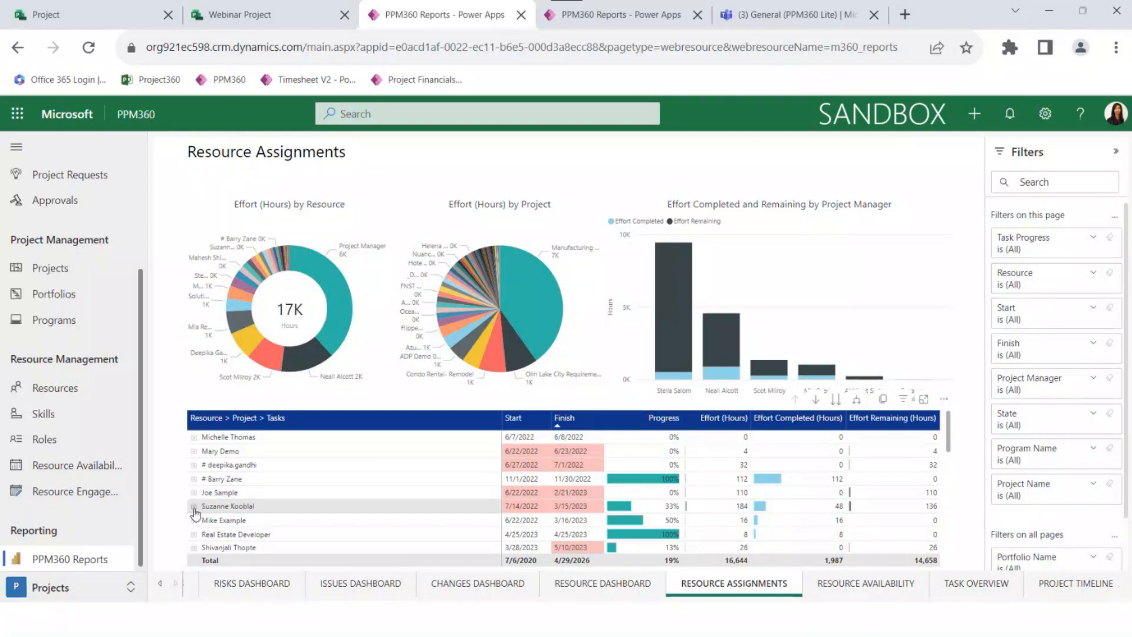
scroll(195, 521, "down", 5)
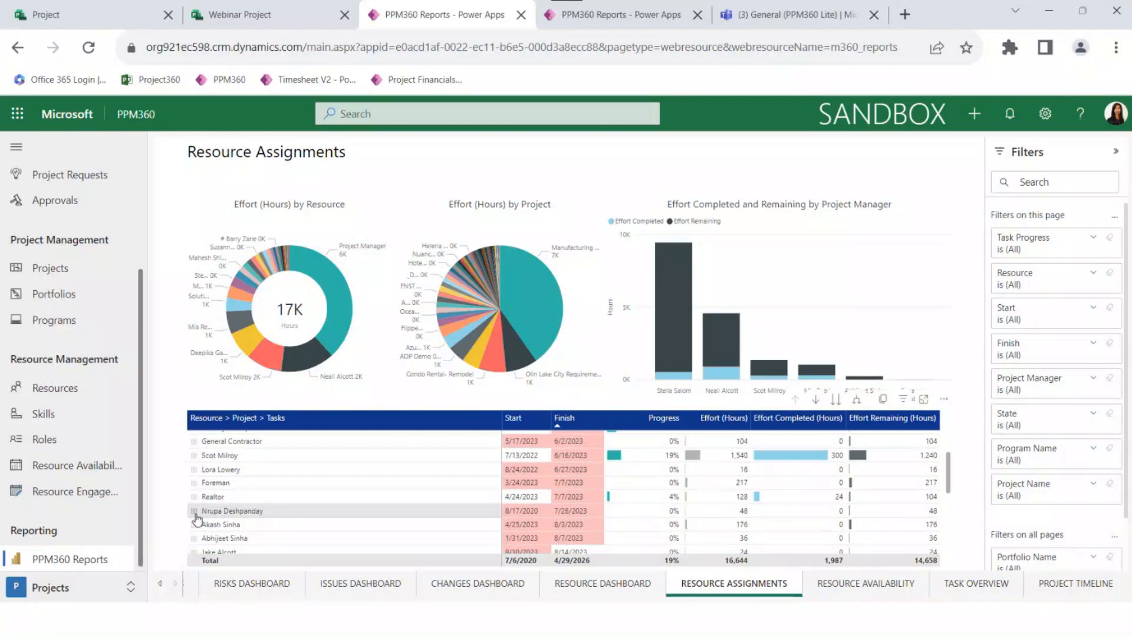
left_click(195, 512)
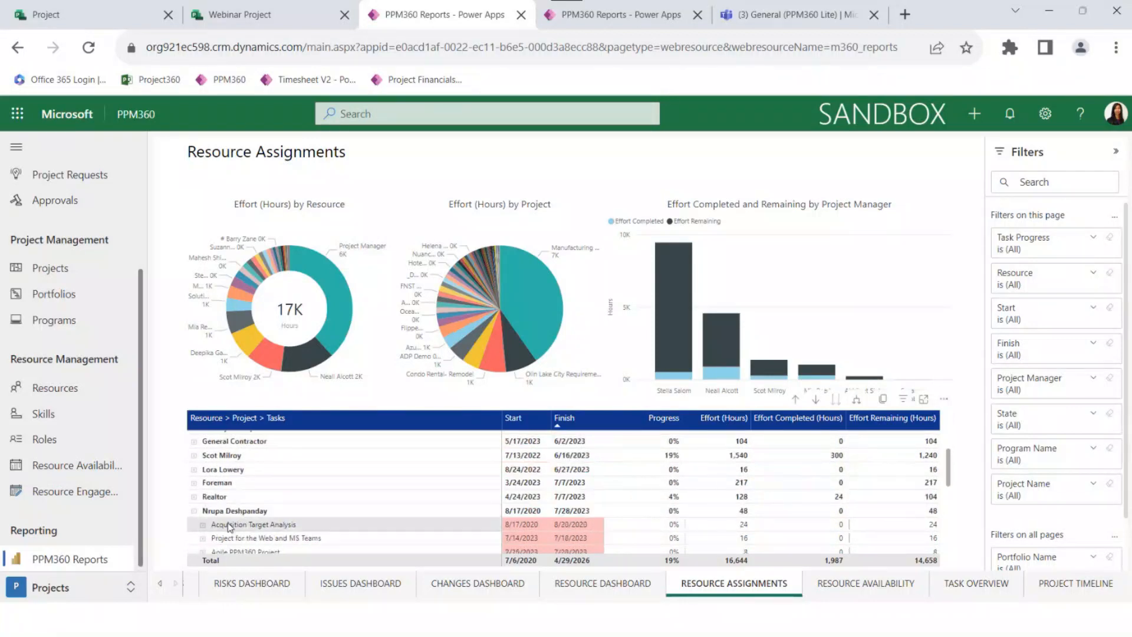
scroll(236, 490, "down", 2)
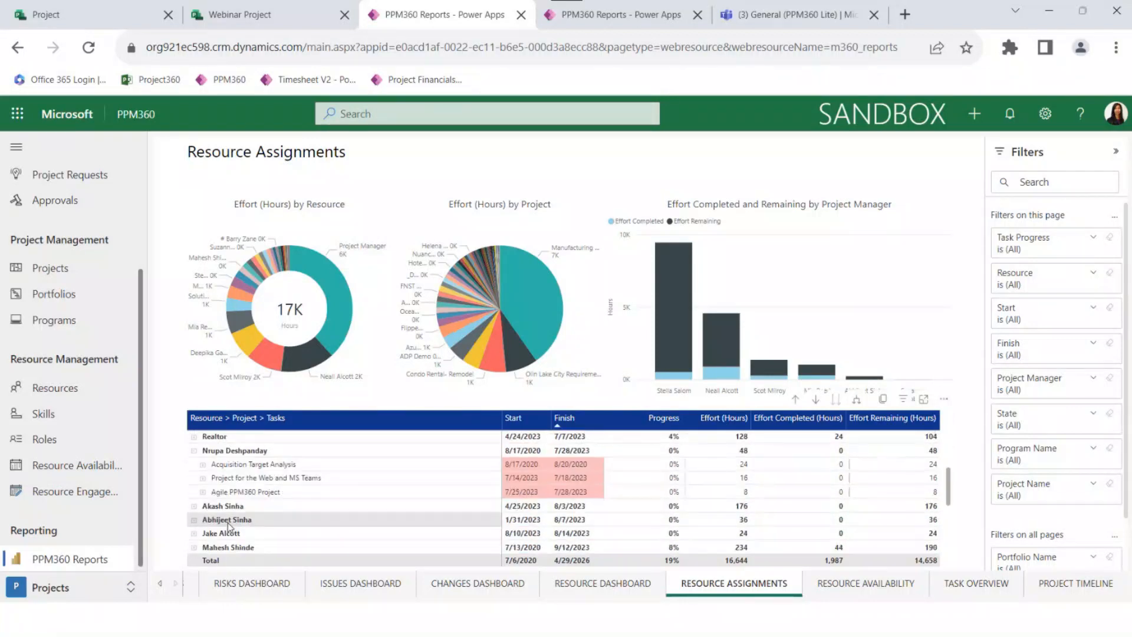
left_click(203, 465)
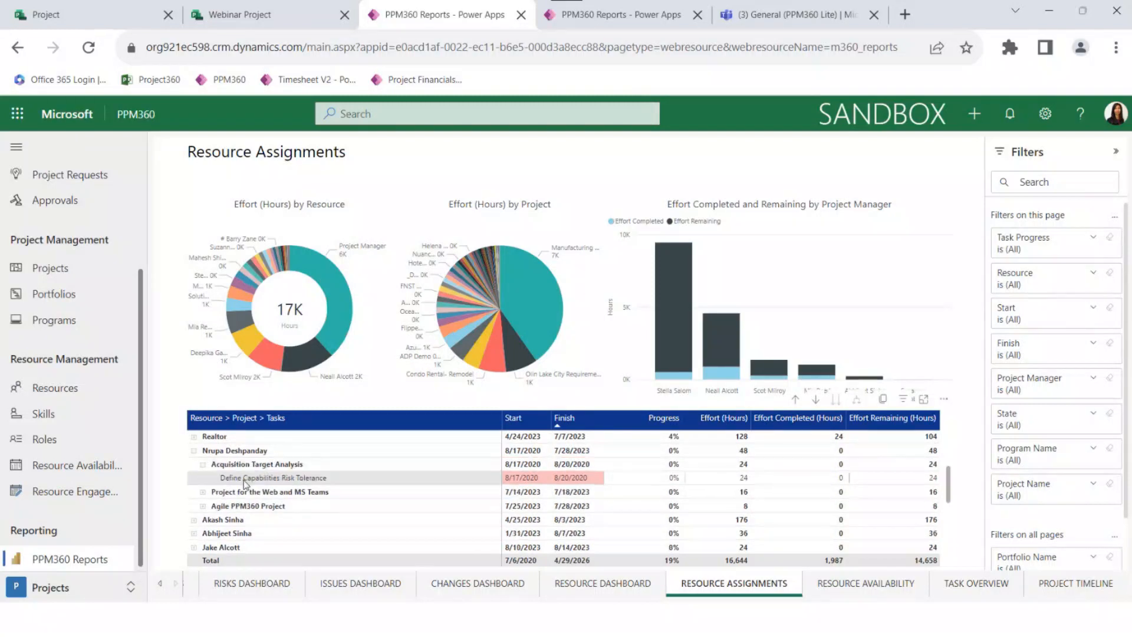
View the Resource Availability report and cross-filter it to a single overallocated resource in the Availability Heatmap.
left_click(913, 586)
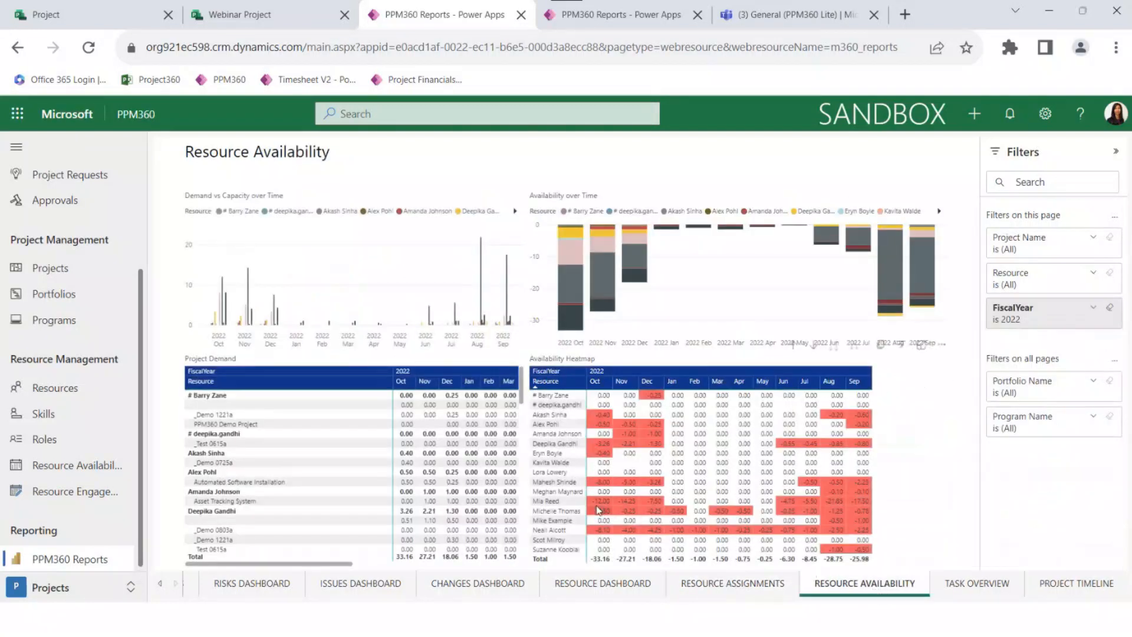
left_click(575, 503)
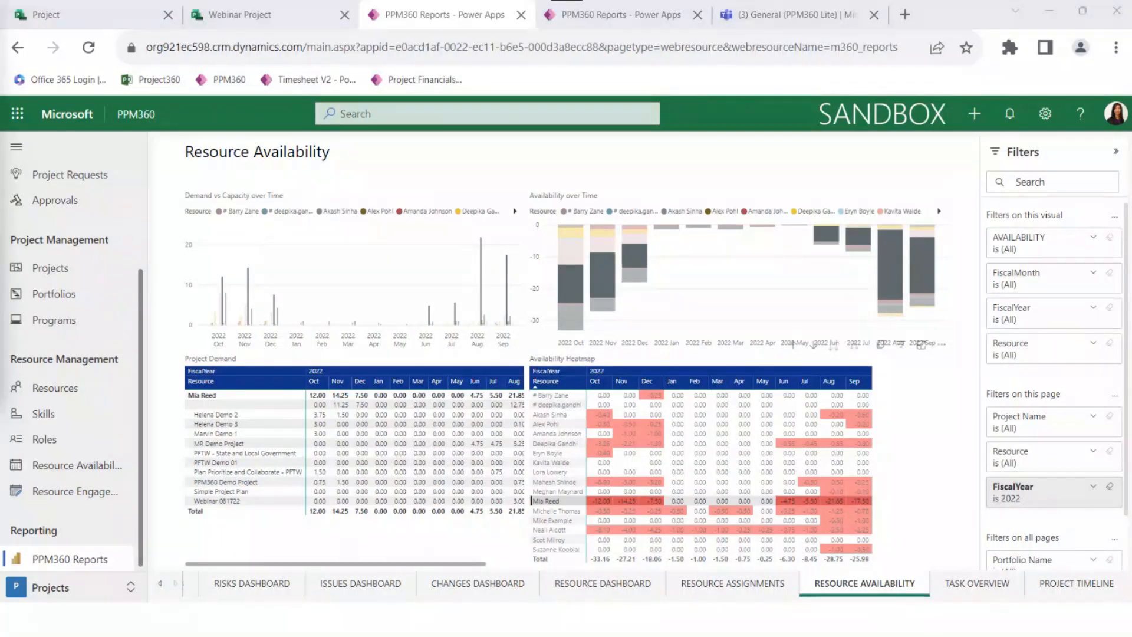
Open the My Active Projects list, find the PPM360 Lite project and open its record.
left_click(80, 278)
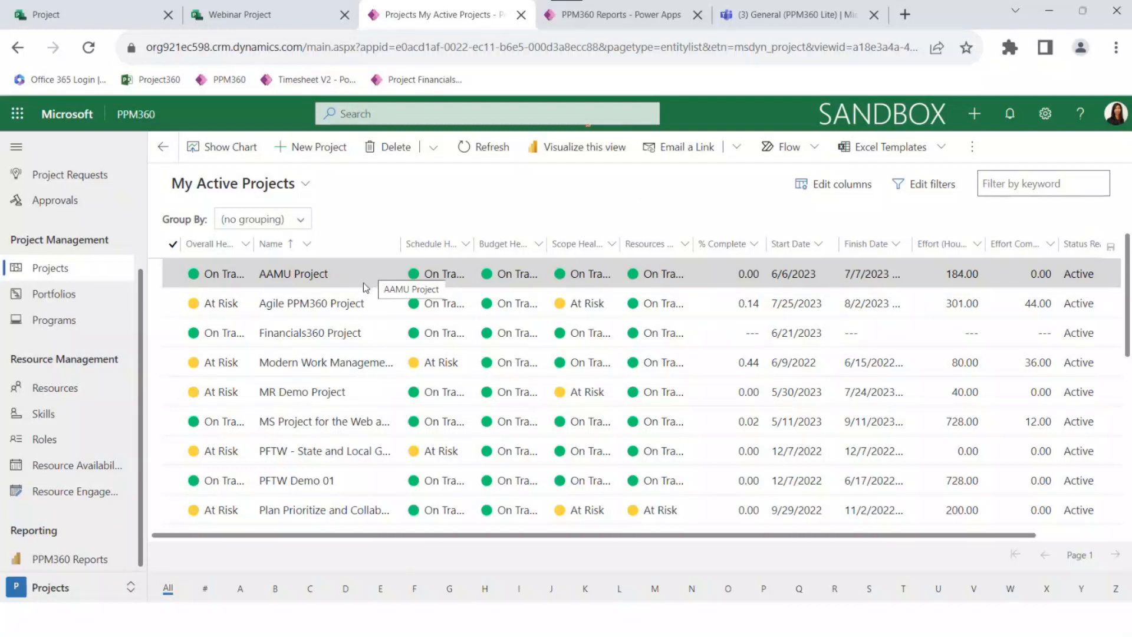
scroll(363, 295, "down", 3)
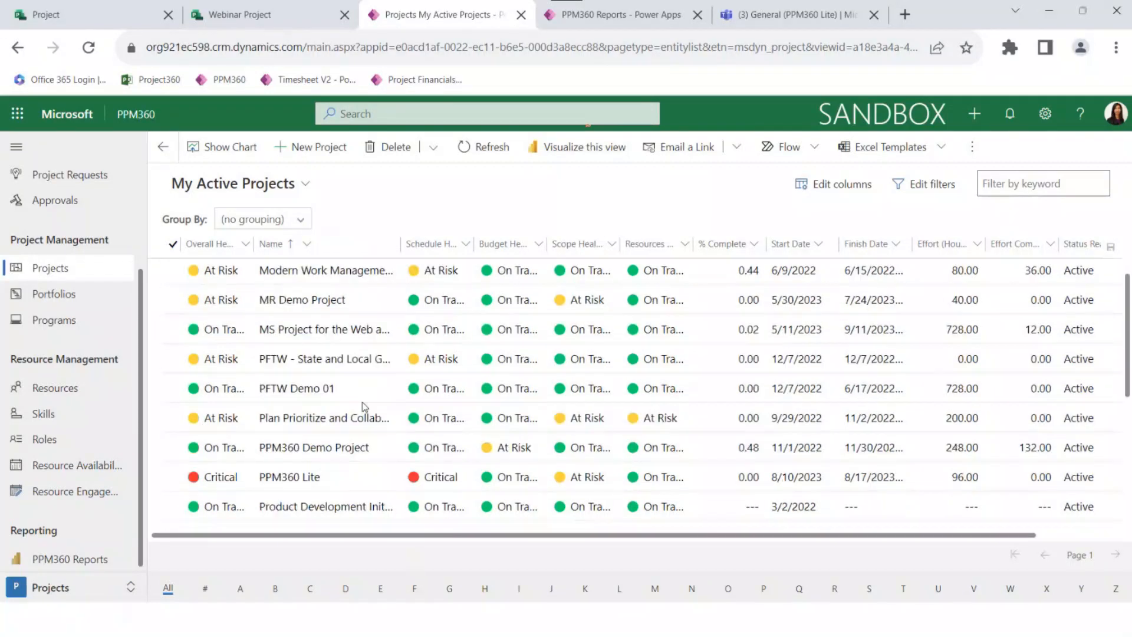
scroll(365, 407, "down", 5)
scroll(363, 411, "up", 3)
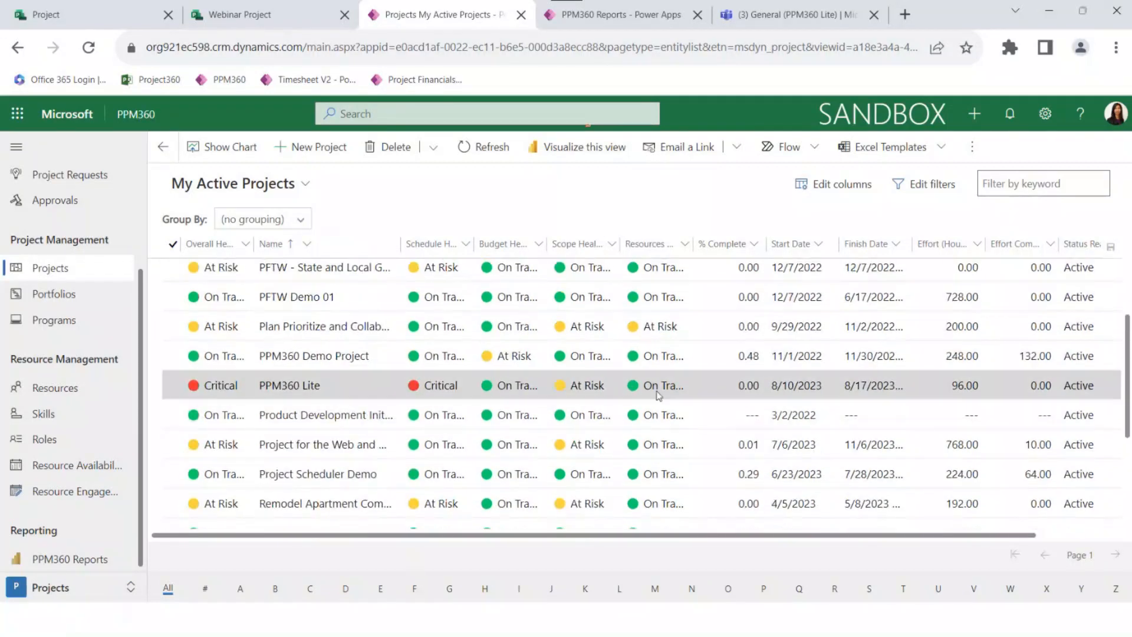
left_click(372, 396)
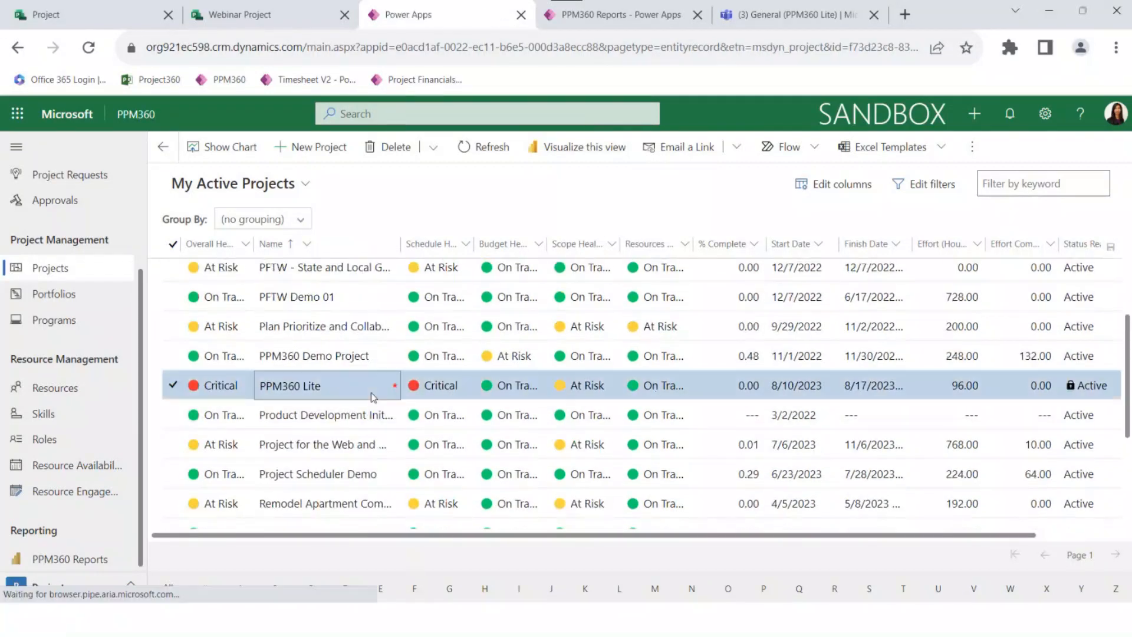